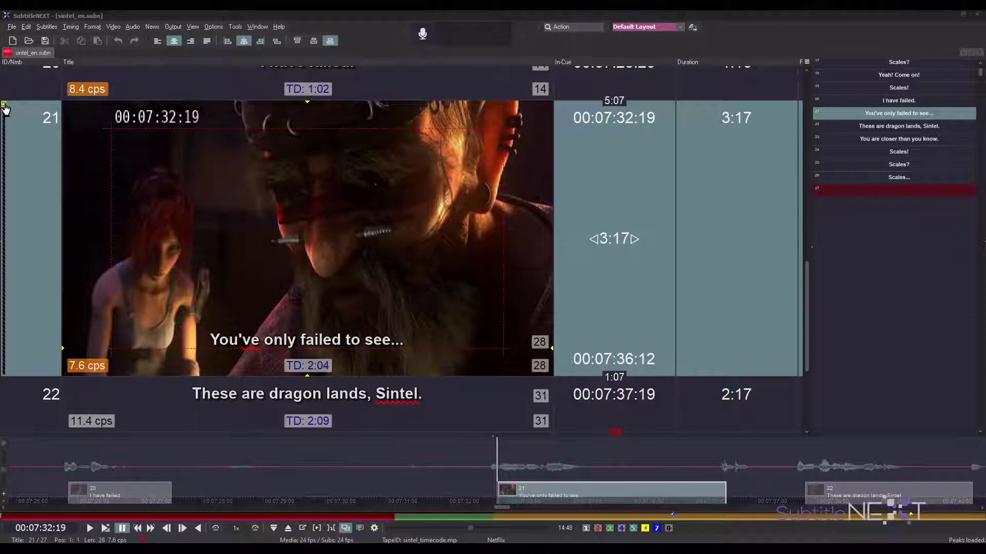
- Collapse subtitle 21's preview and turn off Character Counters and Character Counters in All Titles
{"action": "left_click", "coordinate": [3, 105]}
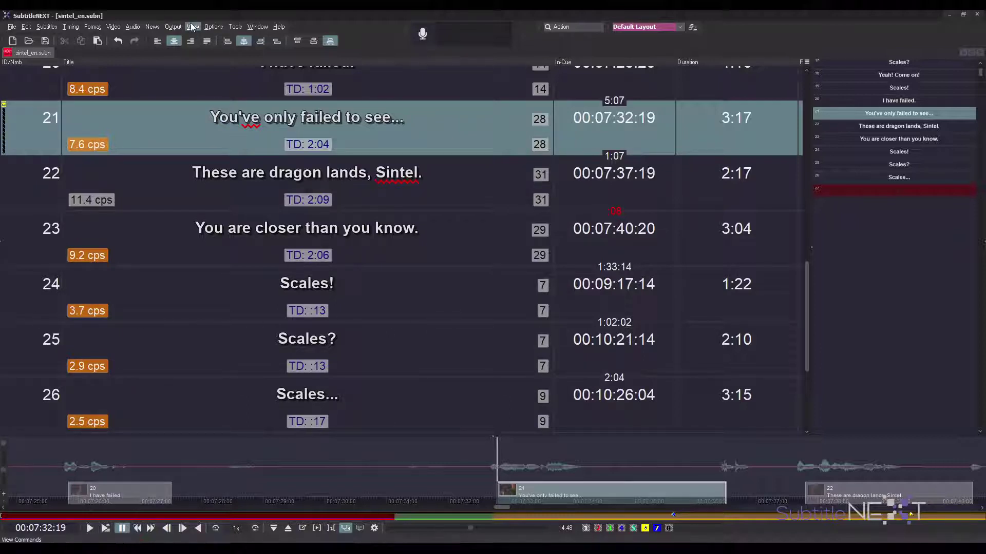
{"action": "left_click", "coordinate": [208, 28]}
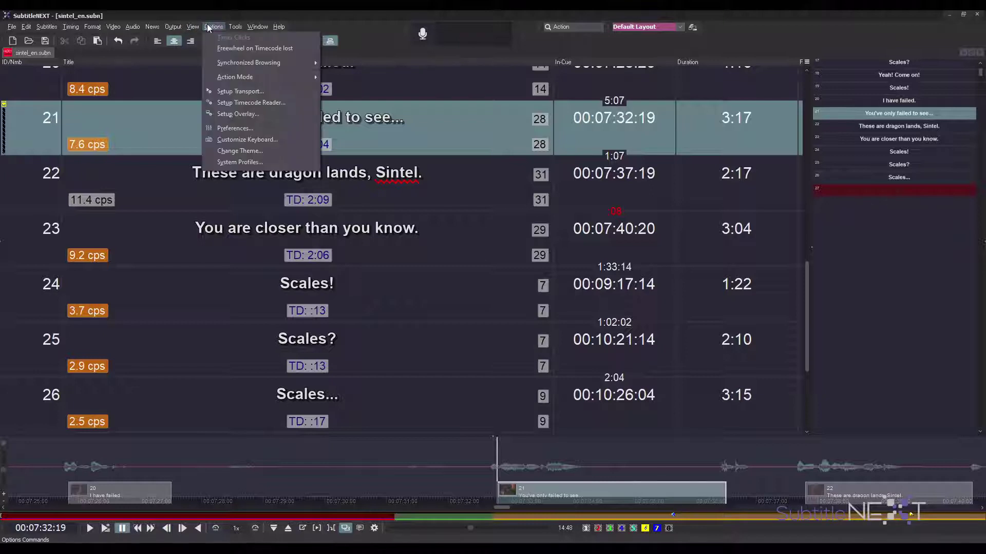
{"action": "mouse_move", "coordinate": [192, 28]}
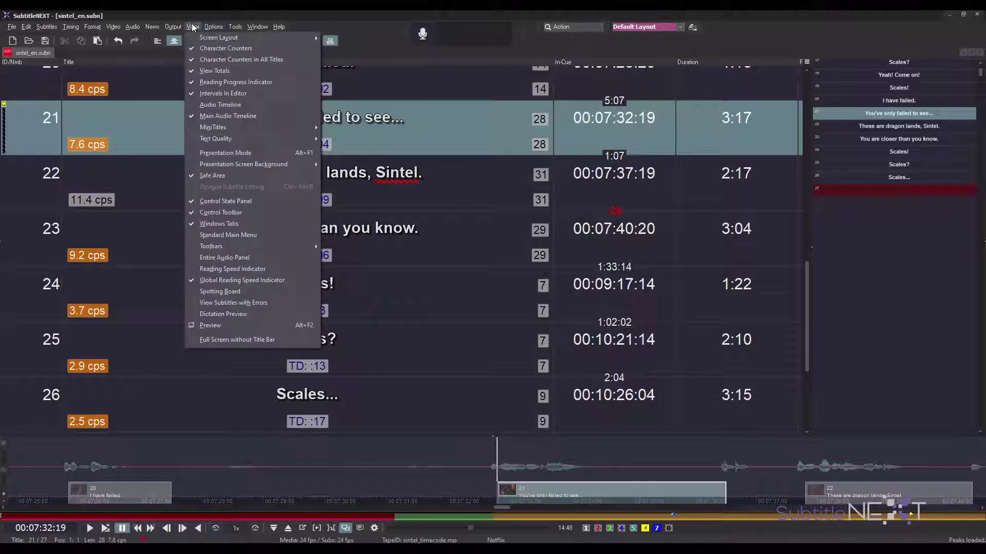
{"action": "left_click", "coordinate": [195, 48]}
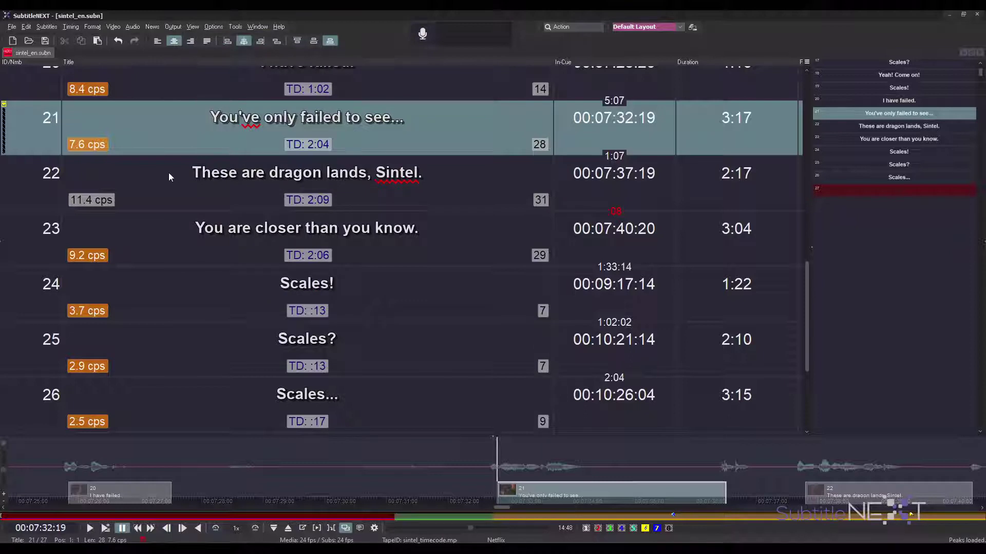
{"action": "left_click", "coordinate": [189, 26]}
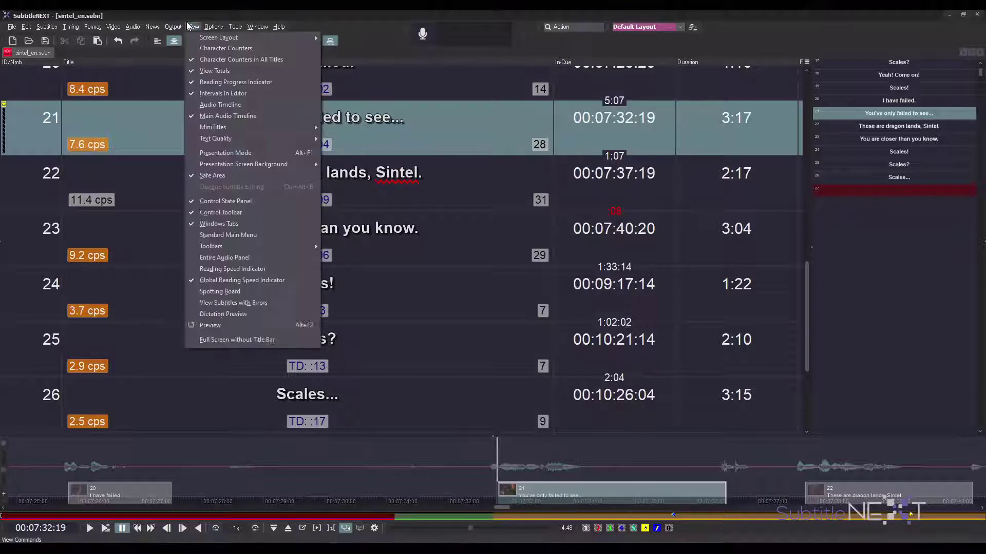
{"action": "left_click", "coordinate": [200, 60]}
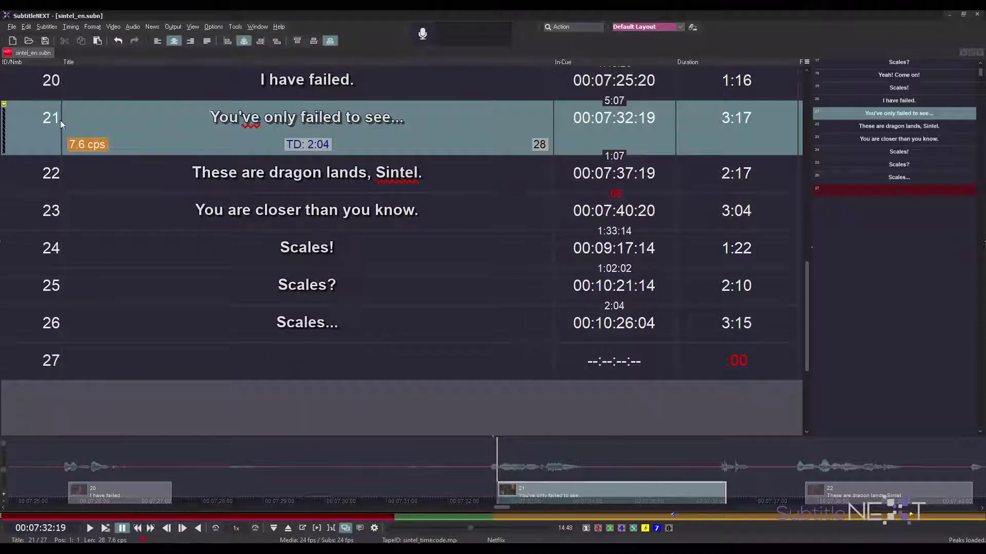
- Open subtitle 21 with its frame and re-enable character counters on all titles plus View Totals
{"action": "double_click", "coordinate": [6, 110]}
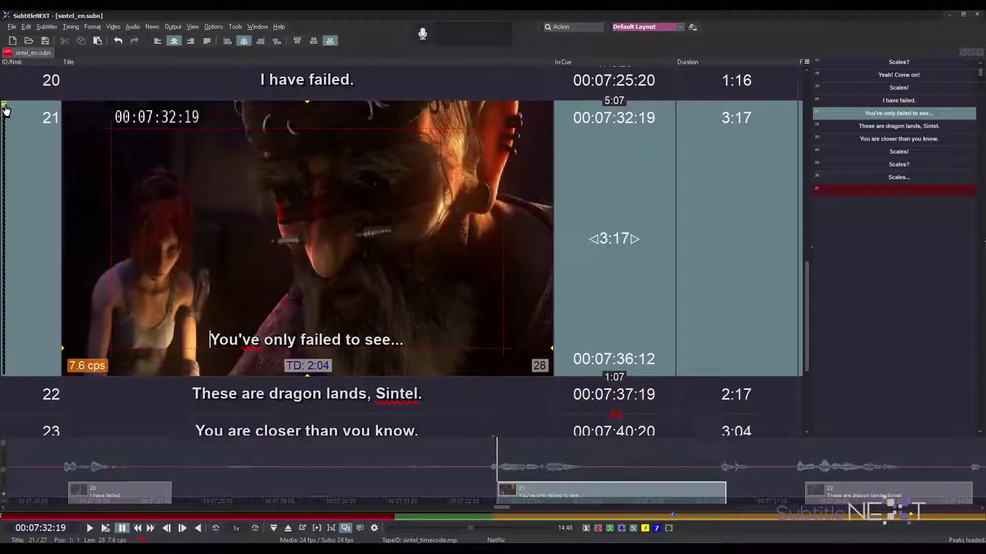
{"action": "left_click", "coordinate": [215, 26]}
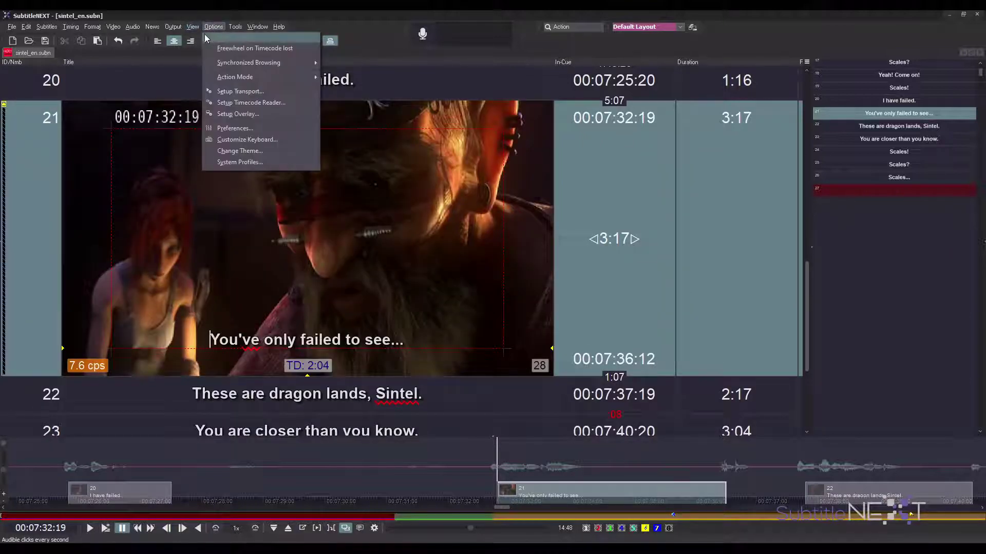
{"action": "mouse_move", "coordinate": [192, 27]}
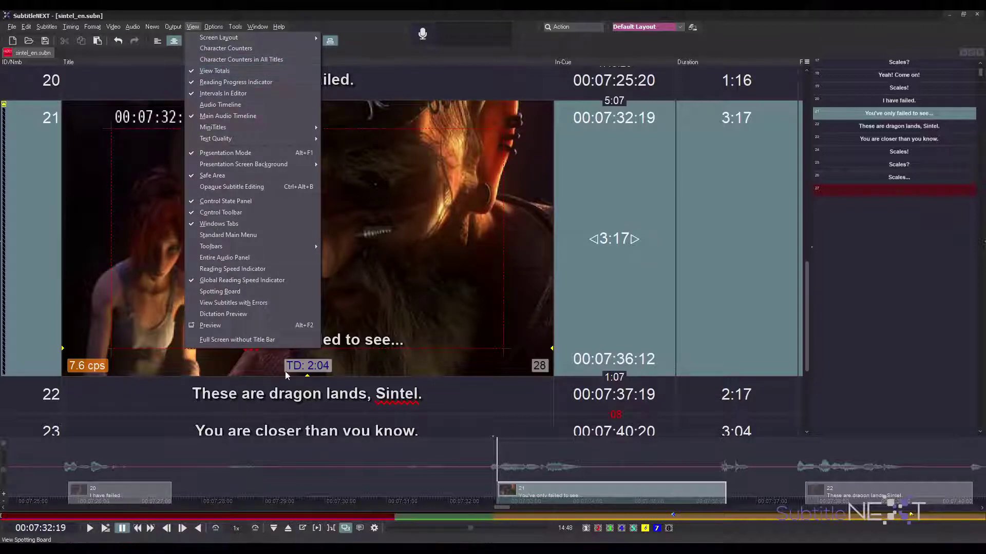
{"action": "left_click", "coordinate": [226, 72]}
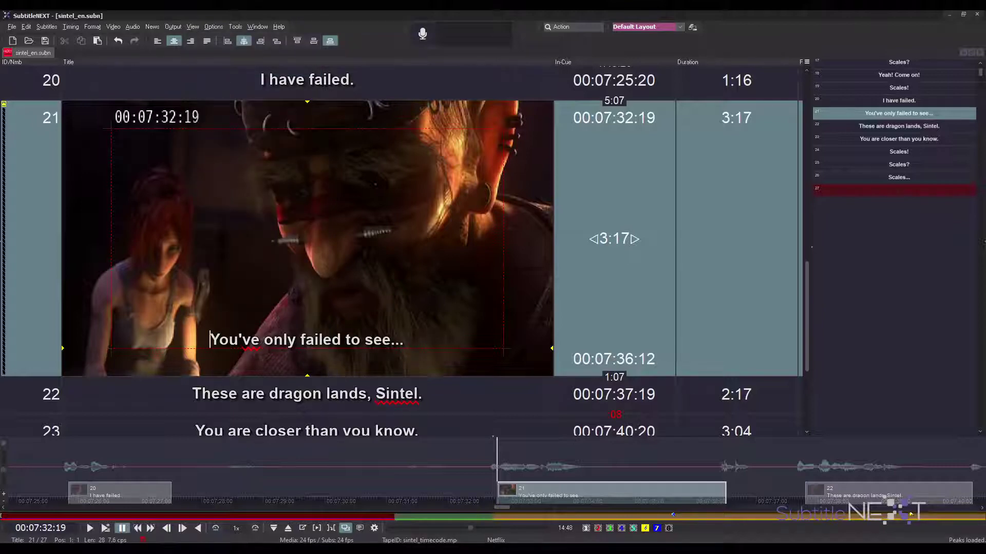
{"action": "left_click", "coordinate": [193, 27]}
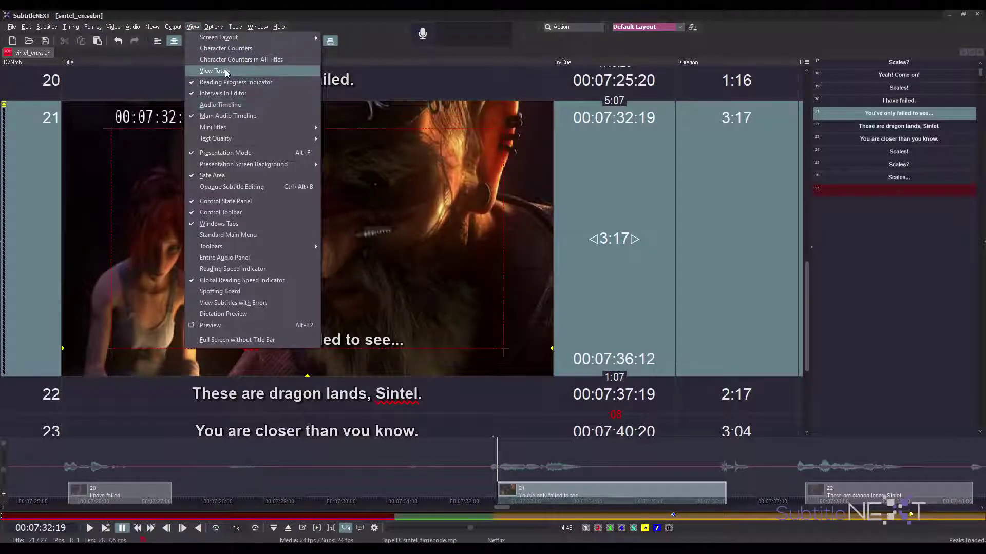
{"action": "left_click", "coordinate": [225, 48]}
{"action": "left_click", "coordinate": [192, 27]}
{"action": "left_click", "coordinate": [205, 59]}
{"action": "left_click", "coordinate": [193, 26]}
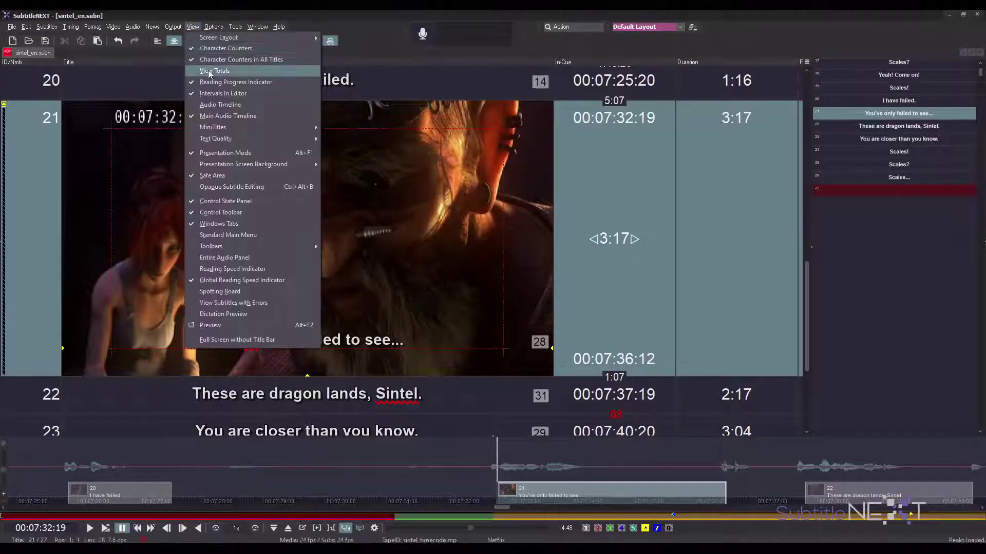
{"action": "left_click", "coordinate": [208, 71]}
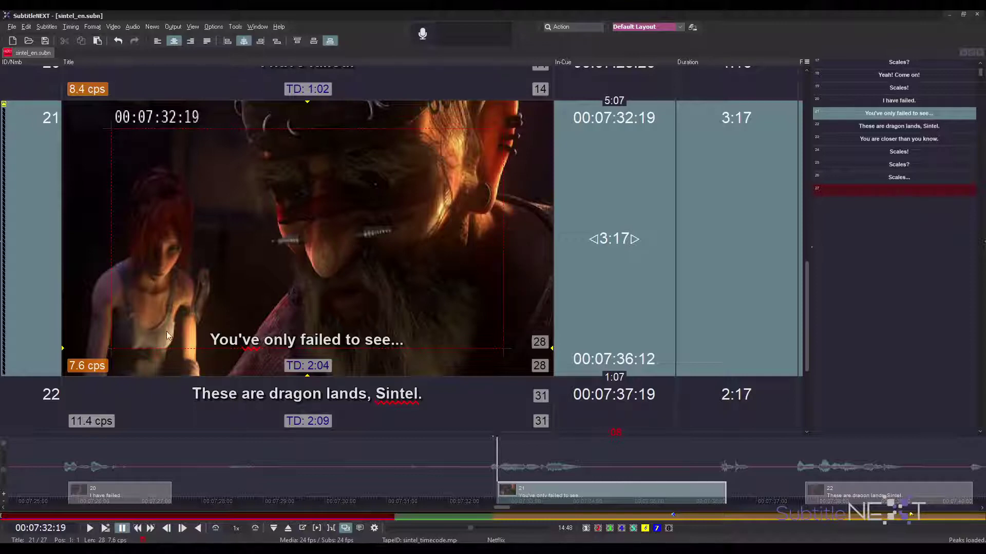
- Step to subtitle 22 and back, reopen subtitle 21 inline and remove stray typed text
{"action": "key", "text": "Page_Down"}
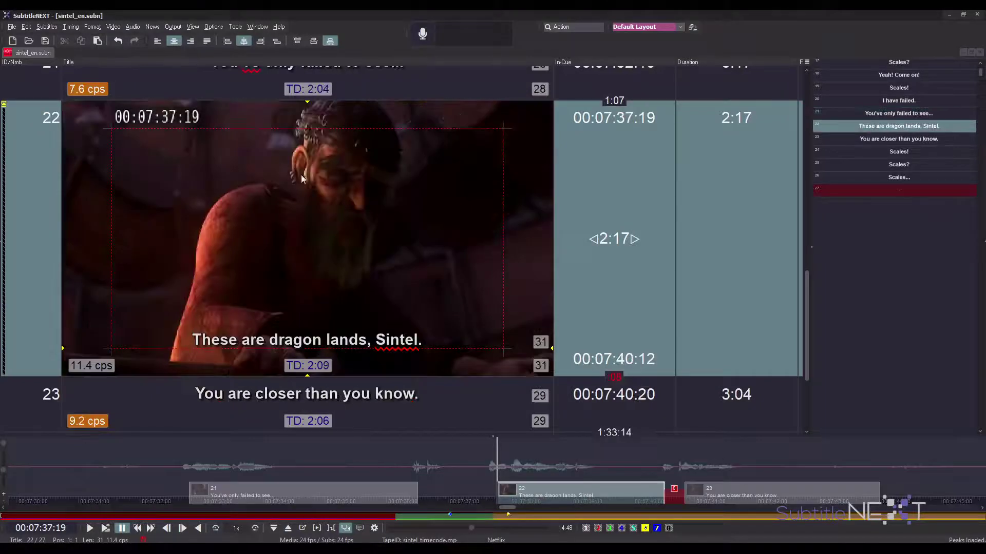
{"action": "key", "text": "Escape"}
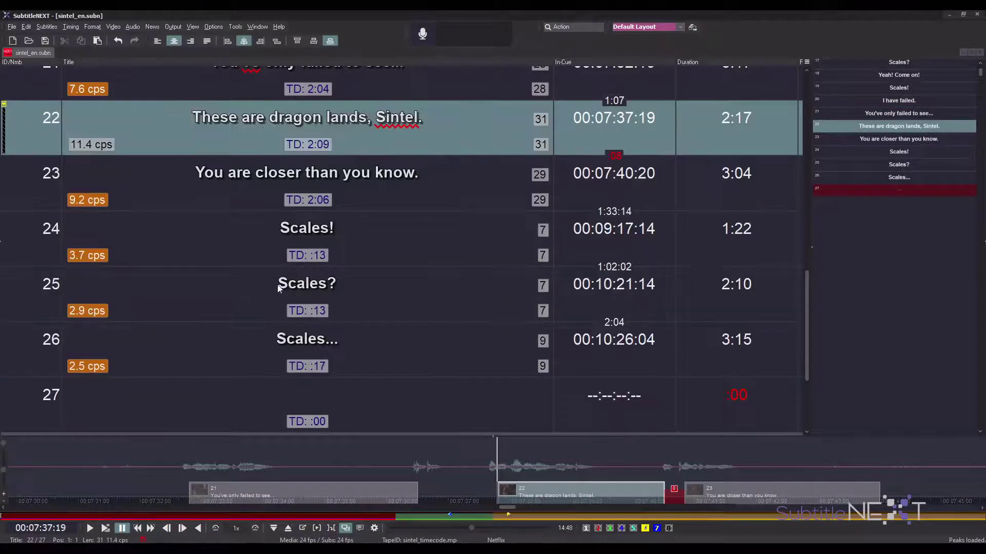
{"action": "key", "text": "Page_Up"}
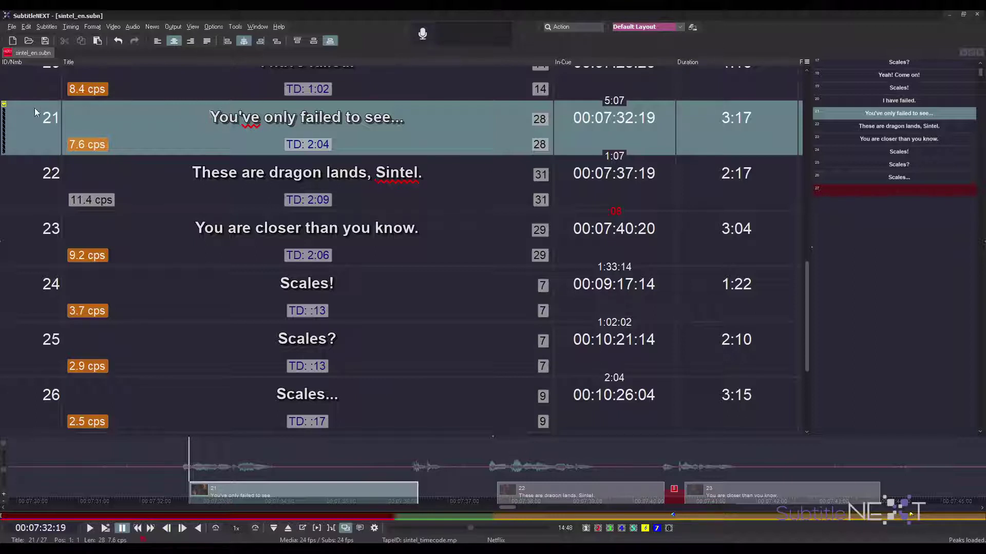
{"action": "left_click", "coordinate": [5, 108]}
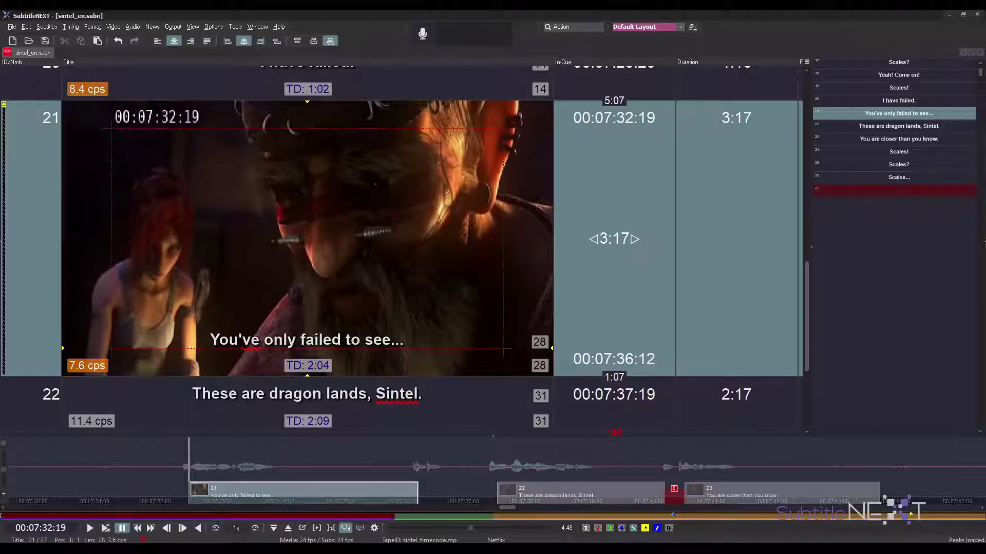
{"action": "left_click", "coordinate": [295, 339]}
{"action": "type", "text": "sd"}
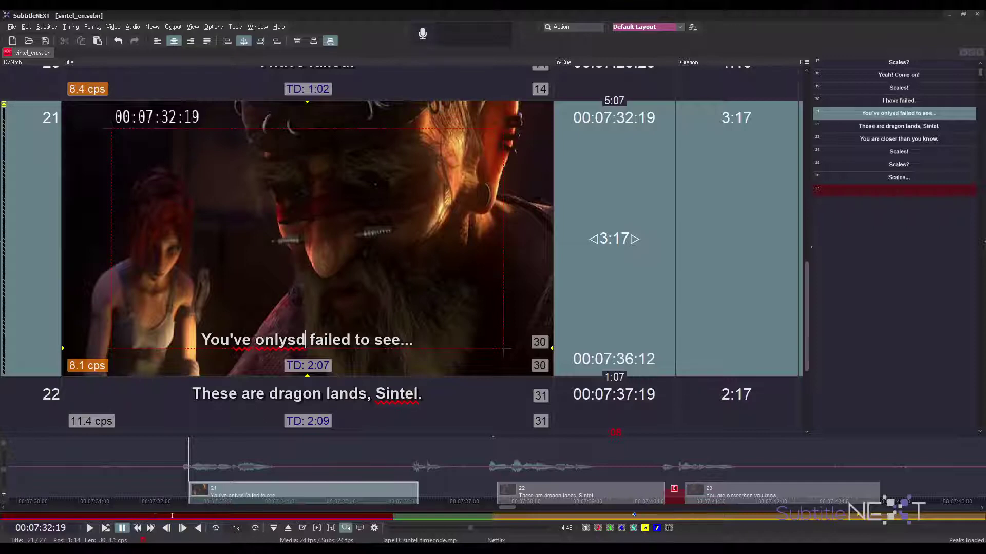
{"action": "key", "text": "BackSpace"}
{"action": "key", "text": "BackSpace"}
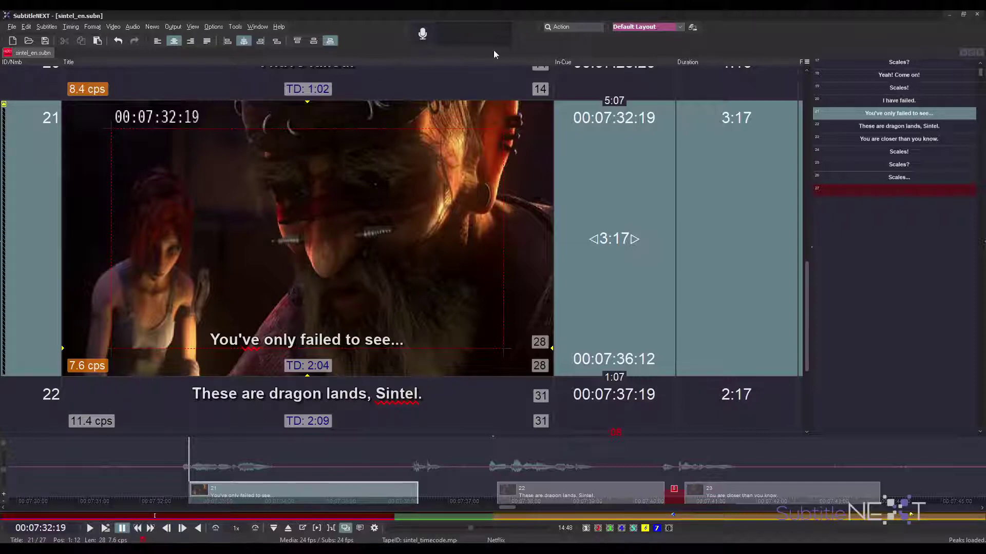
- Switch to 'Default Layout with Preview', then select subtitle 20 and open and close its inline editor
{"action": "left_click", "coordinate": [679, 27]}
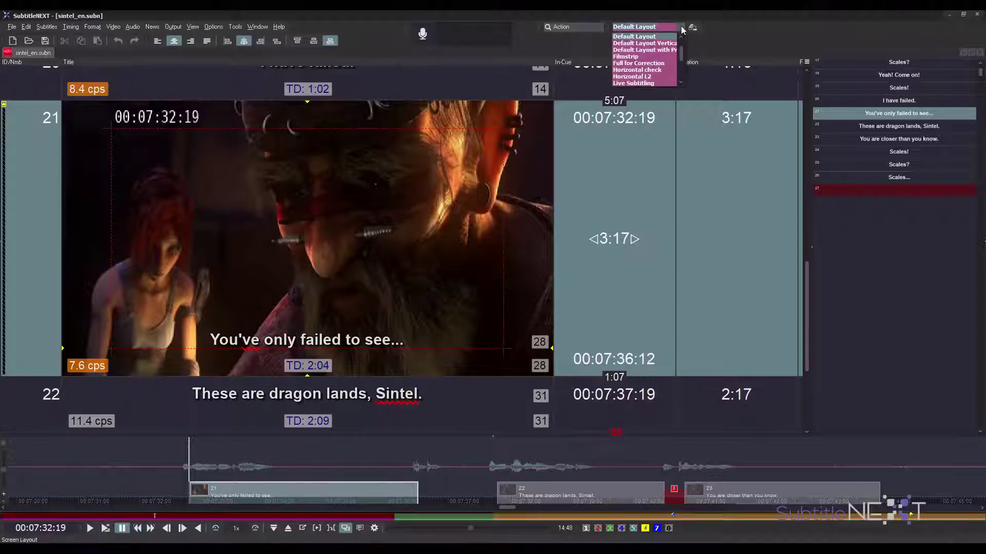
{"action": "left_click", "coordinate": [663, 49]}
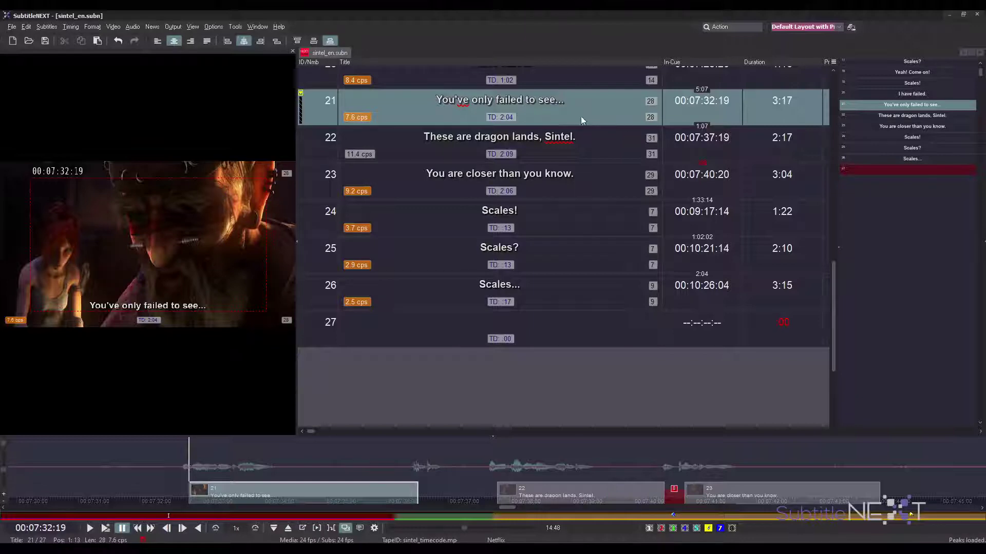
{"action": "key", "text": "Up"}
{"action": "key", "text": "Up"}
{"action": "key", "text": "Down"}
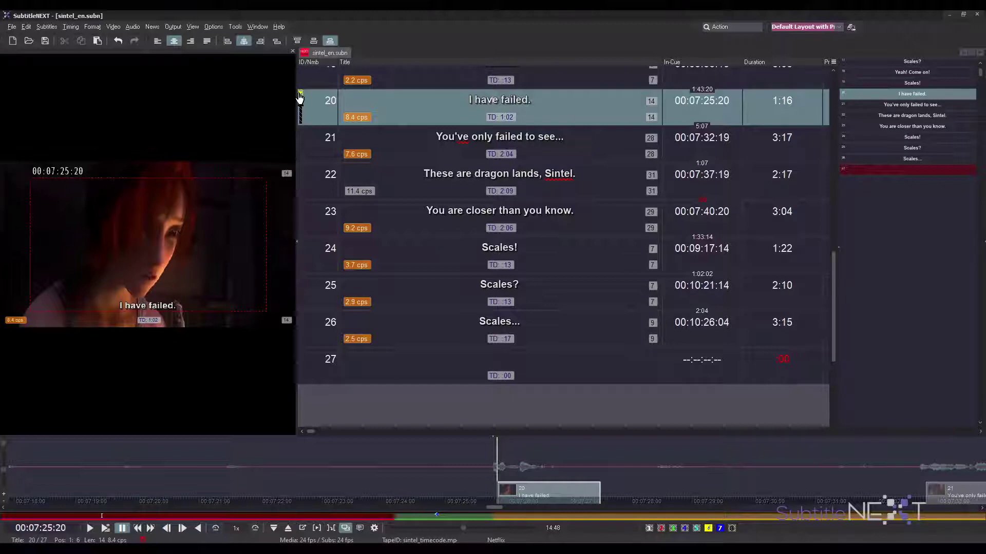
{"action": "double_click", "coordinate": [519, 100]}
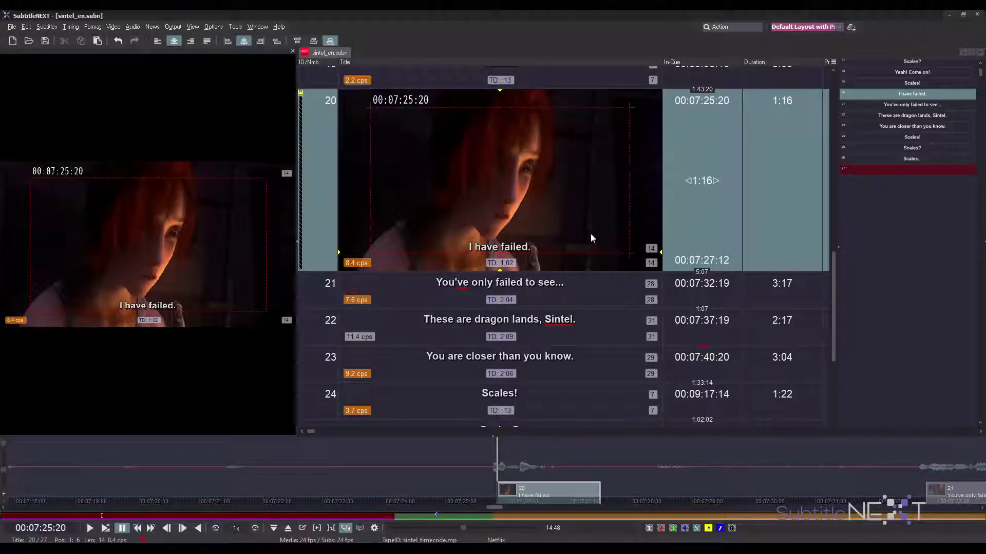
{"action": "left_click", "coordinate": [303, 98]}
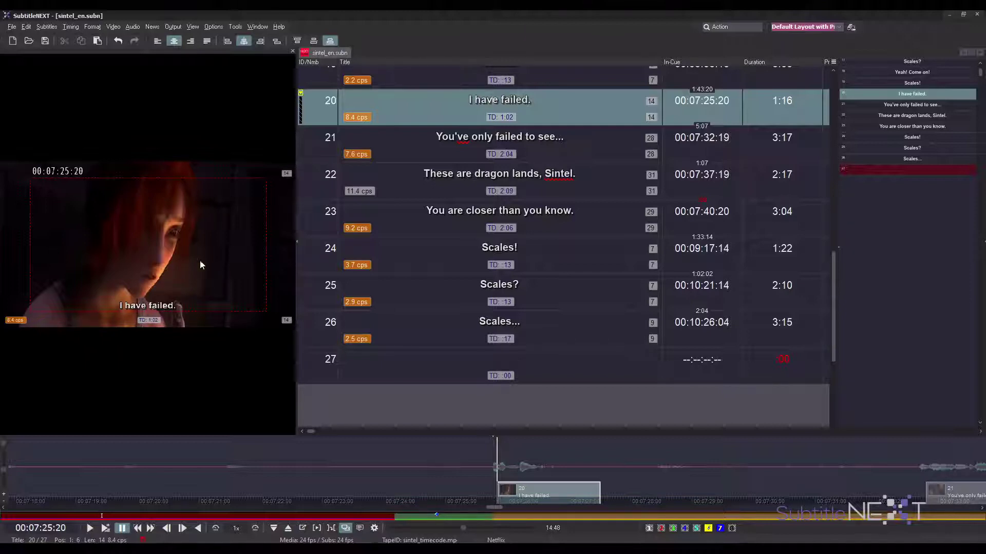
- Return to subtitle 20 and hide the editing info and safe-area frame on the video preview
{"action": "left_click", "coordinate": [442, 132]}
{"action": "key", "text": "Up"}
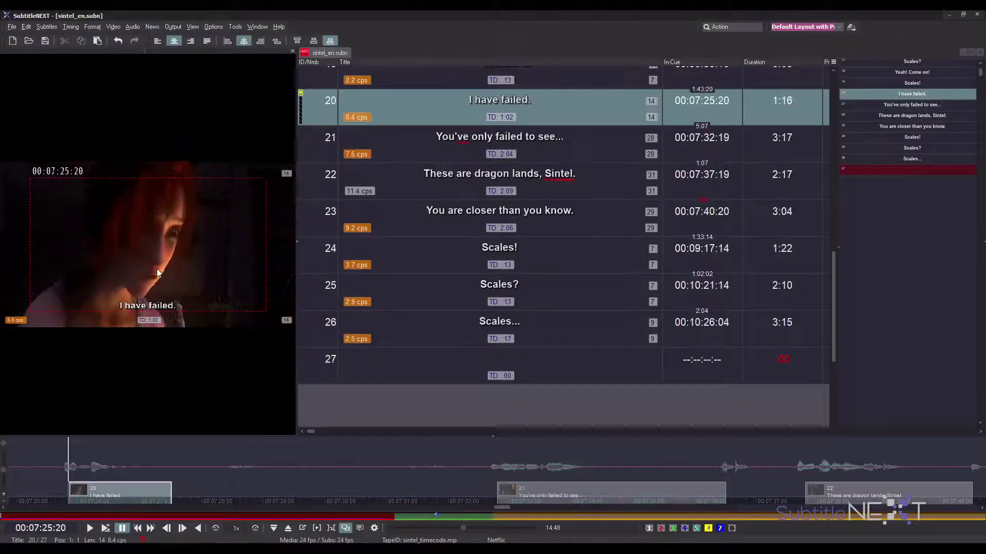
{"action": "right_click", "coordinate": [146, 280]}
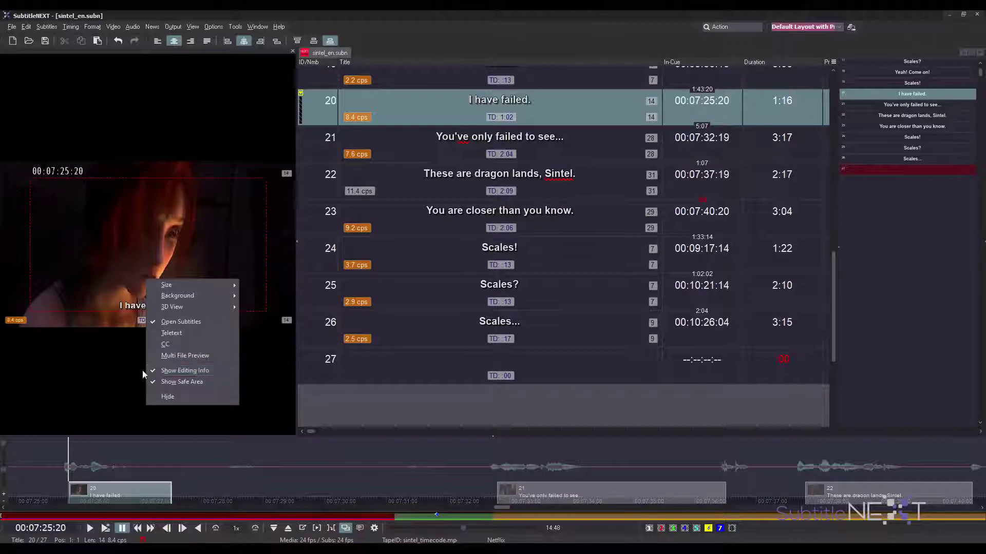
{"action": "left_click", "coordinate": [211, 370]}
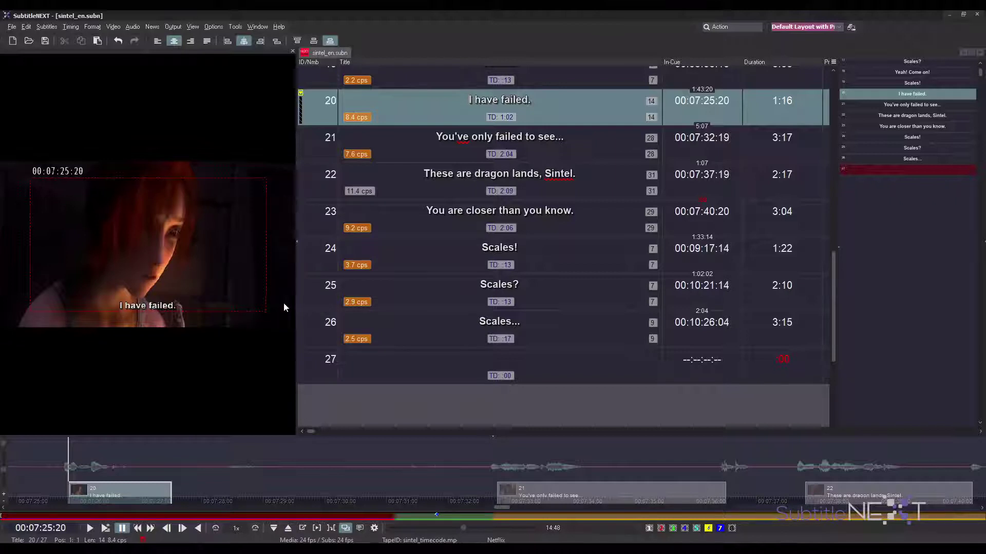
{"action": "right_click", "coordinate": [142, 304]}
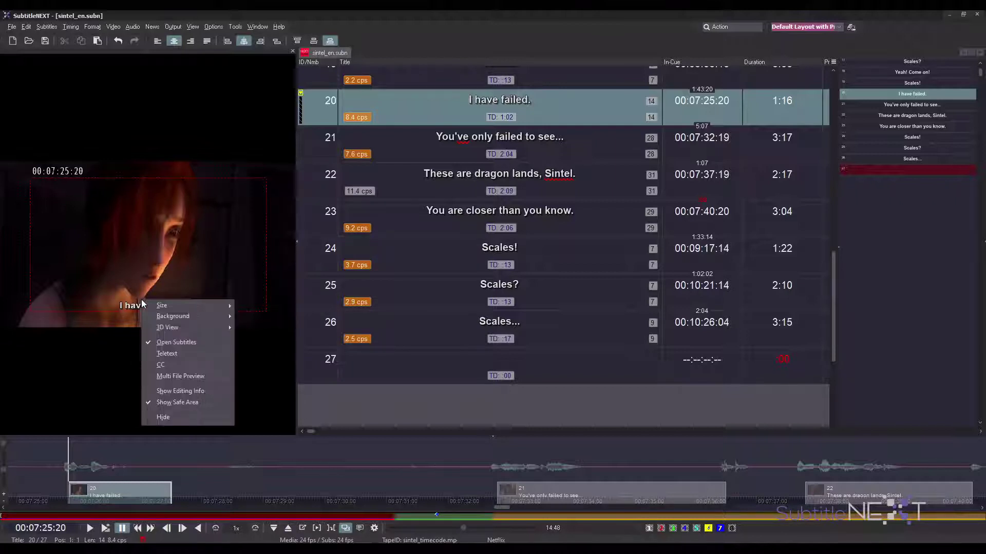
{"action": "left_click", "coordinate": [184, 403]}
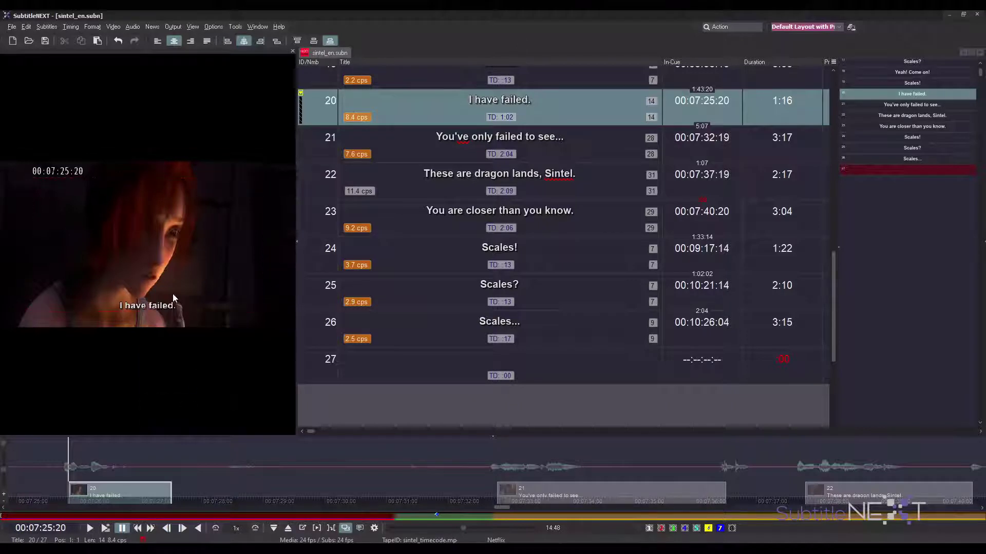
- Turn Show Editing Info and Show Safe Area back on for the video preview
{"action": "right_click", "coordinate": [172, 285]}
{"action": "left_click", "coordinate": [208, 378]}
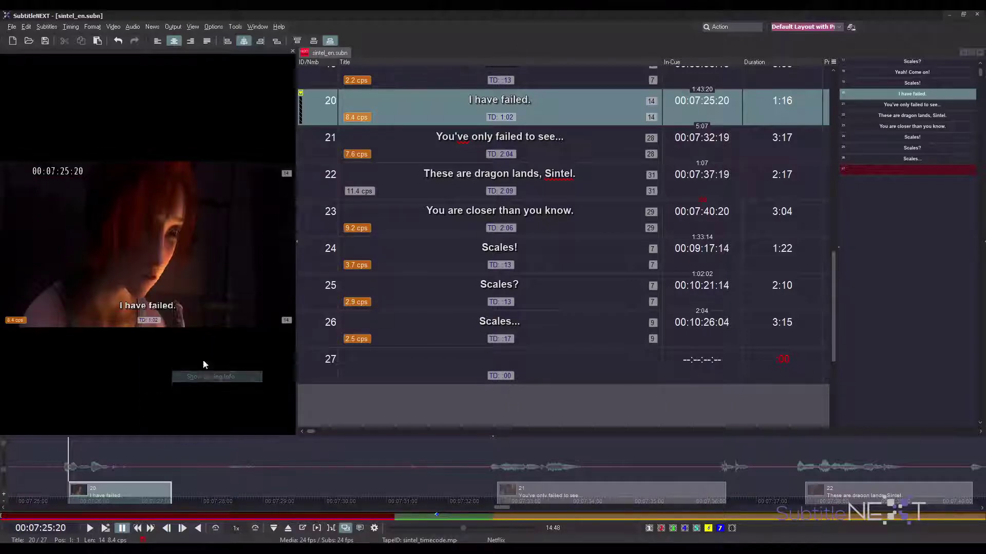
{"action": "right_click", "coordinate": [190, 300]}
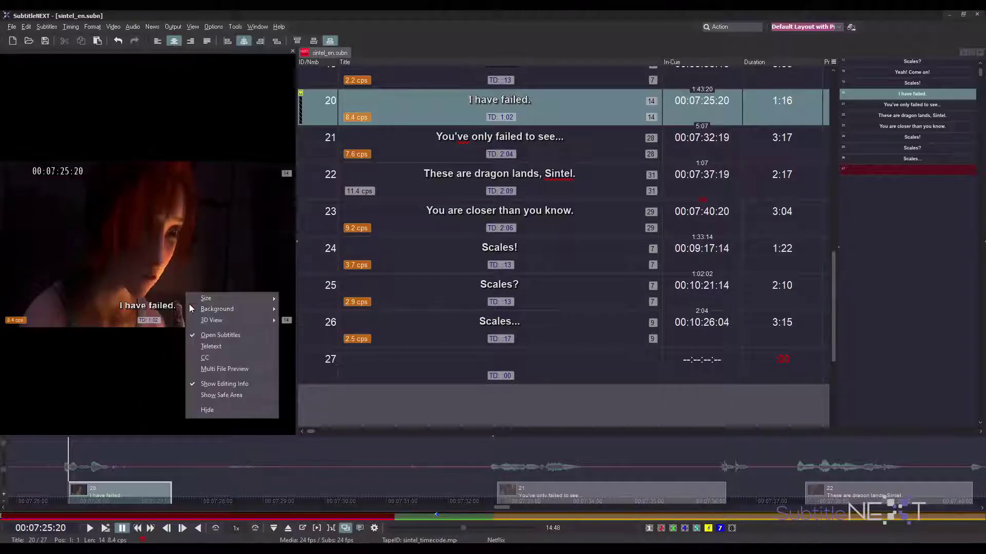
{"action": "left_click", "coordinate": [221, 394]}
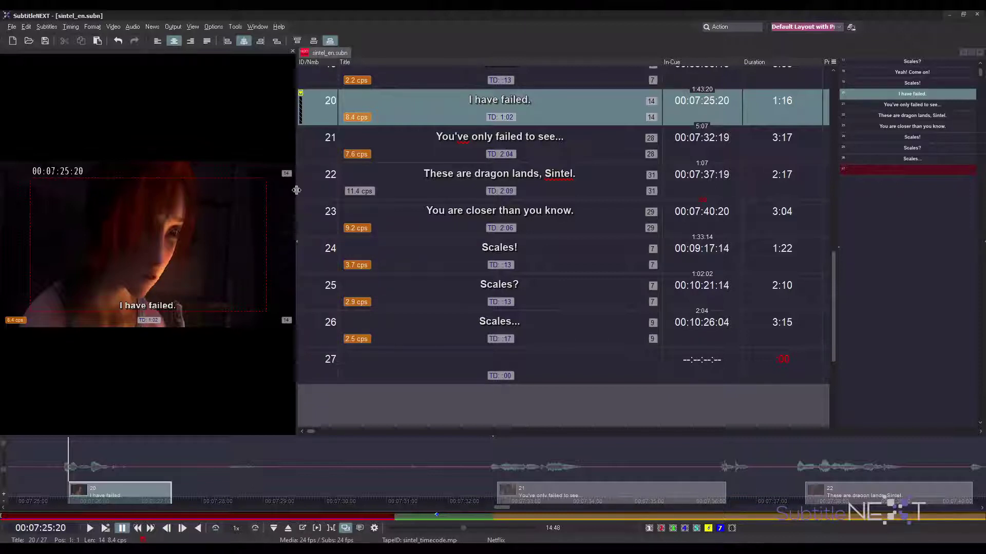
- Go to subtitle 22 and drag the timeline splitter upward to enlarge the waveform panel
{"action": "left_click", "coordinate": [524, 100]}
{"action": "key", "text": "Escape"}
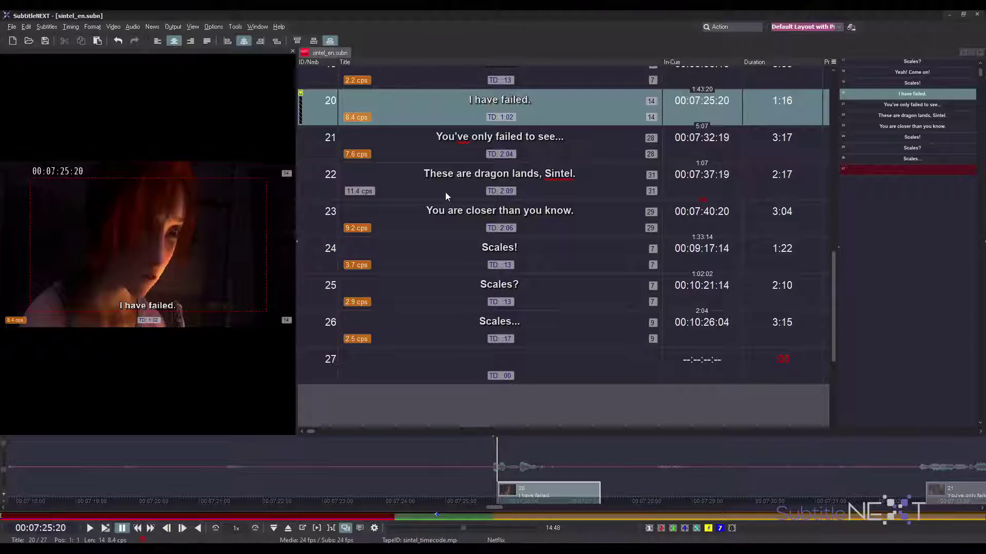
{"action": "left_click", "coordinate": [491, 182]}
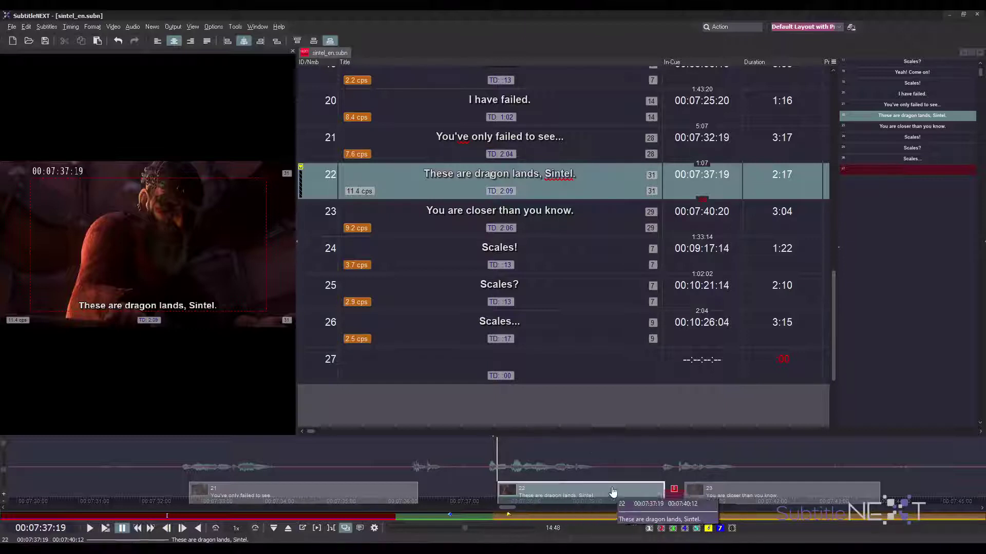
{"action": "left_click_drag", "start_coordinate": [576, 435], "coordinate": [576, 370]}
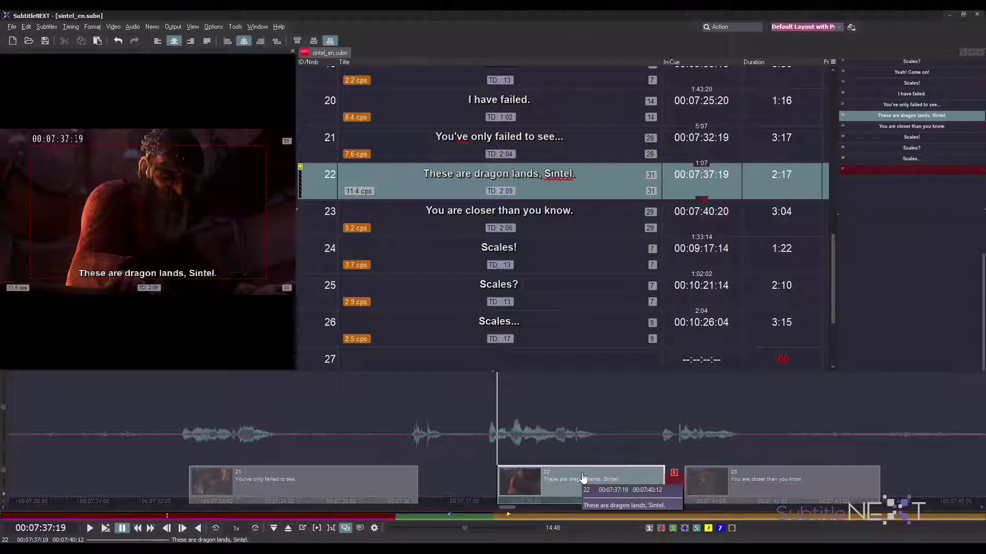
- Auto-split subtitle 22 at the current time into 'These are' and 'dragon lands, Sintel.'
{"action": "right_click", "coordinate": [583, 477]}
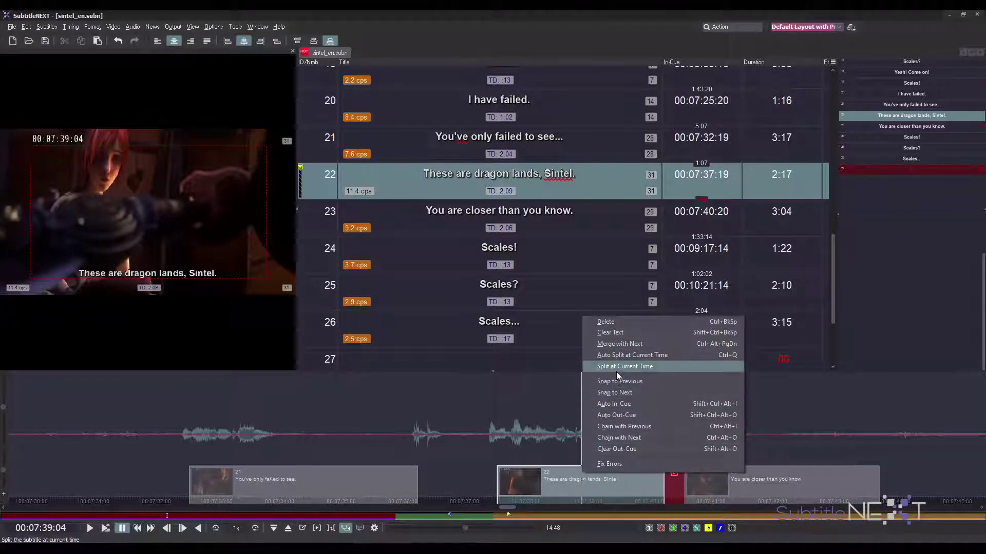
{"action": "right_click", "coordinate": [551, 479]}
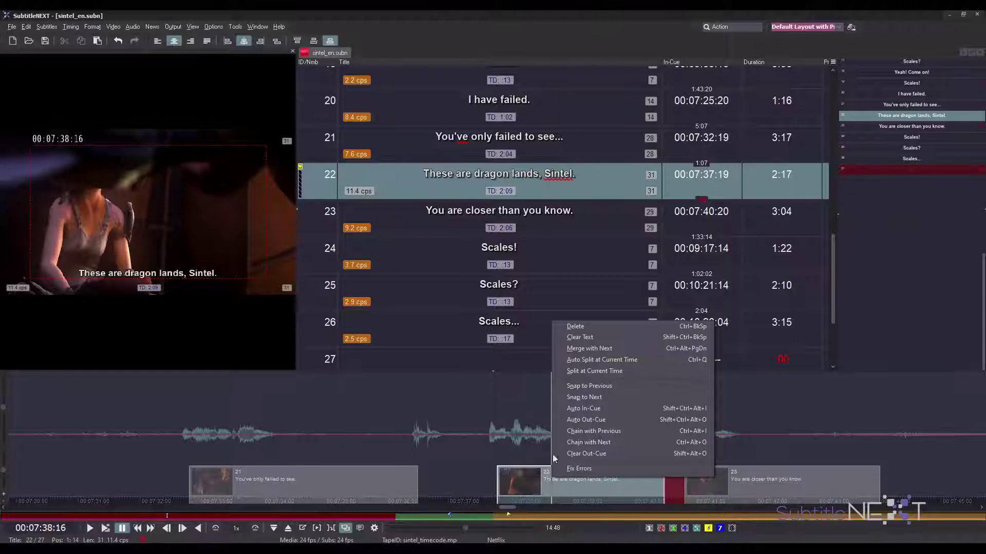
{"action": "left_click", "coordinate": [611, 360]}
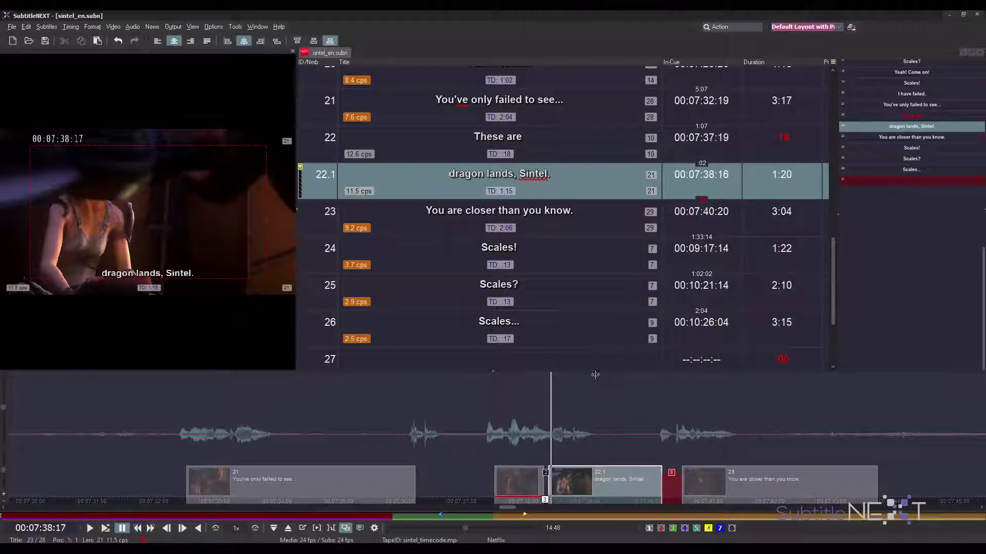
- Snap subtitle 22.1 to meet subtitle 23, then move playback to 00:07:38:22
{"action": "right_click", "coordinate": [607, 481]}
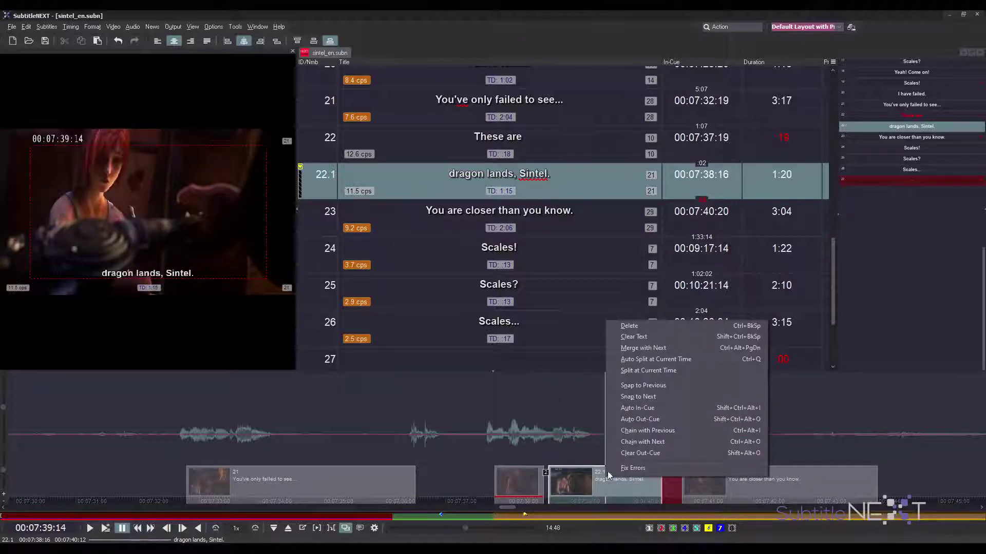
{"action": "left_click", "coordinate": [644, 398]}
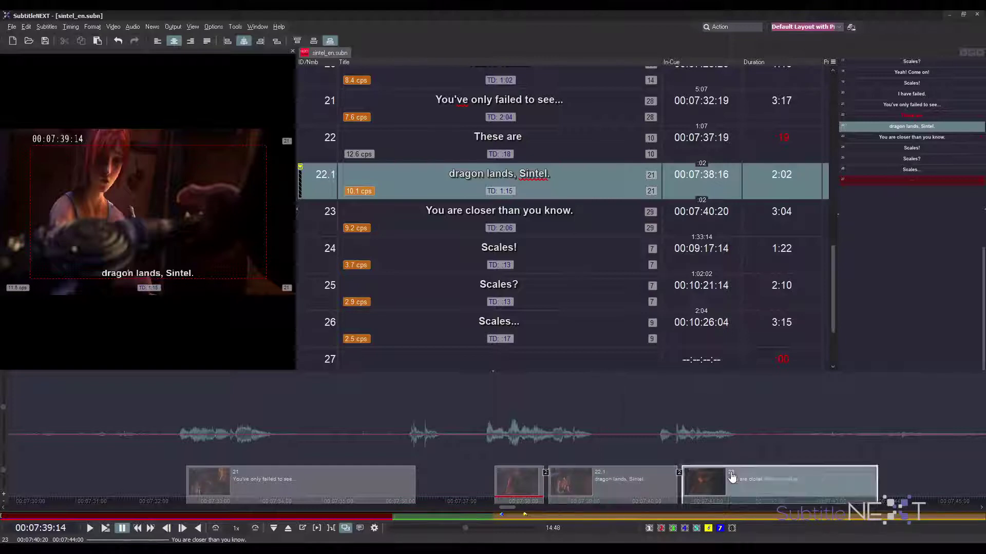
{"action": "right_click", "coordinate": [731, 472]}
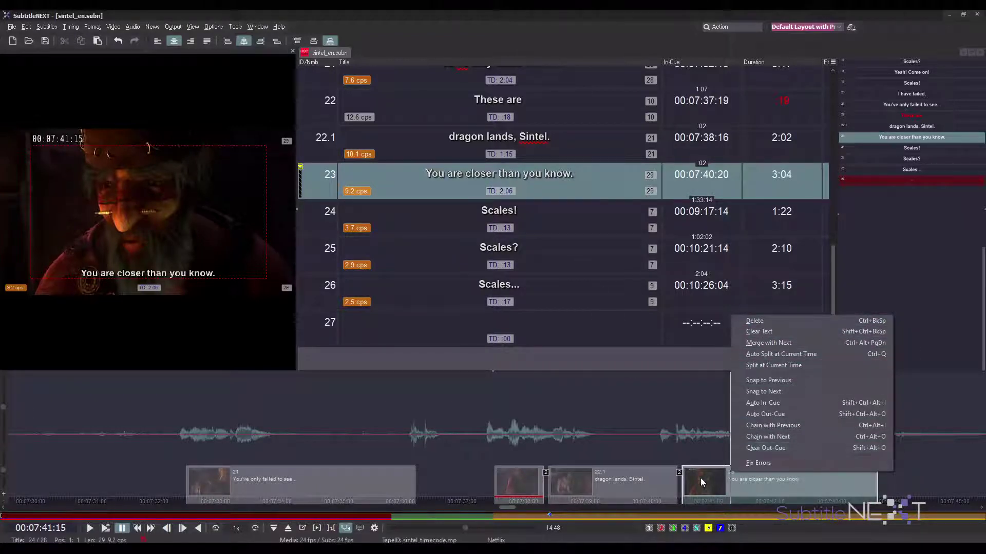
{"action": "right_click", "coordinate": [689, 420]}
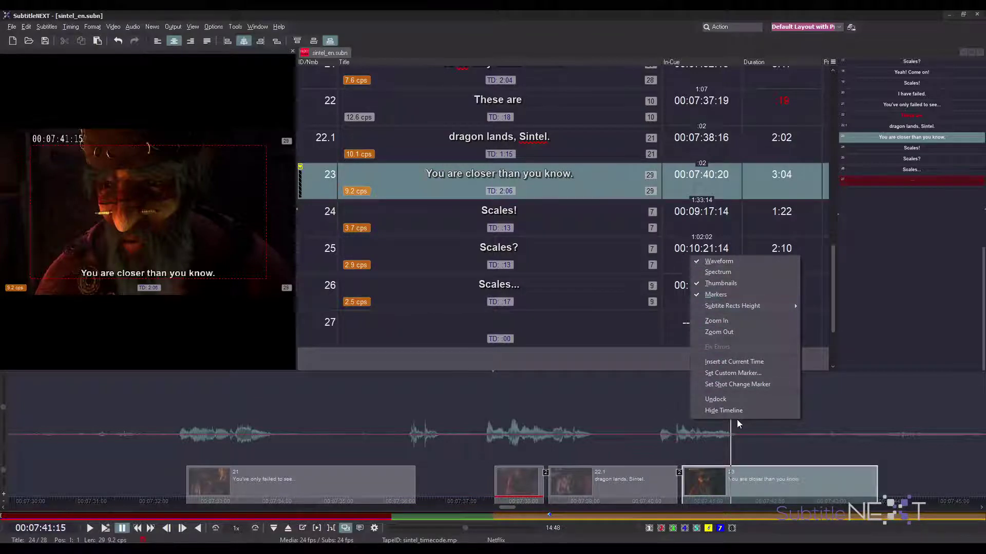
{"action": "left_click", "coordinate": [564, 410]}
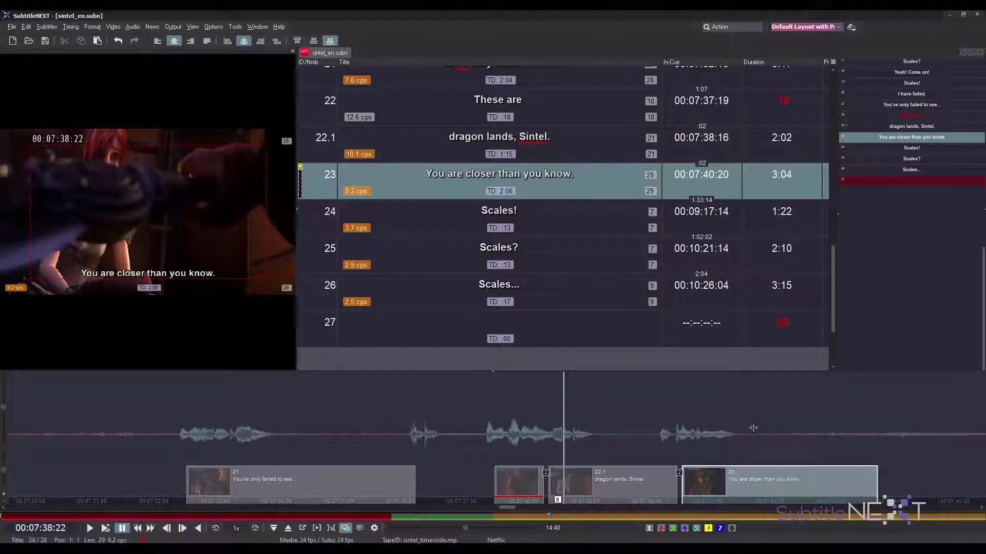
- Click the waveform to move playback to 00:07:34:11
{"action": "left_click", "coordinate": [291, 423]}
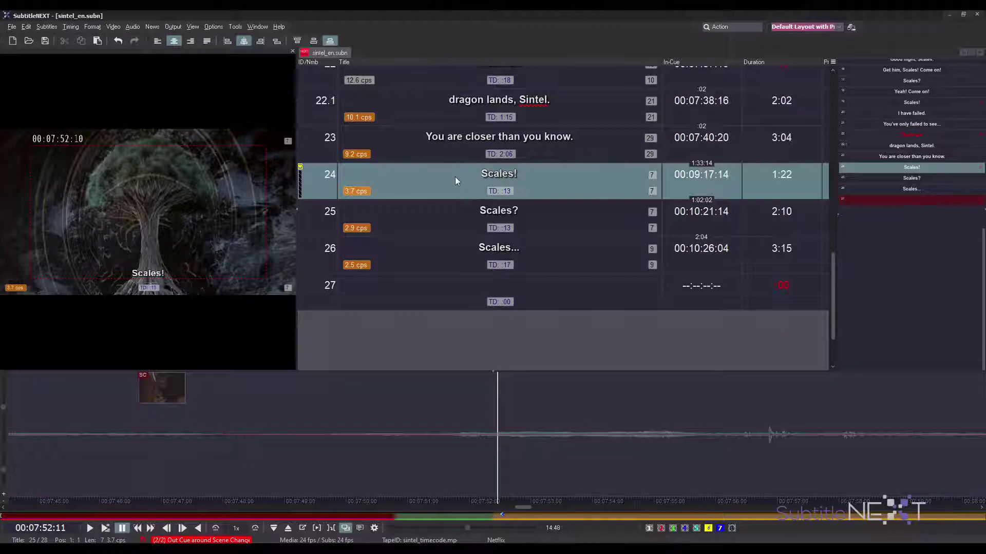
- Uncheck Dynamic Waveform on the Media preferences page, then select subtitle 22.1 in the list
{"action": "left_click", "coordinate": [212, 27]}
{"action": "left_click", "coordinate": [241, 126]}
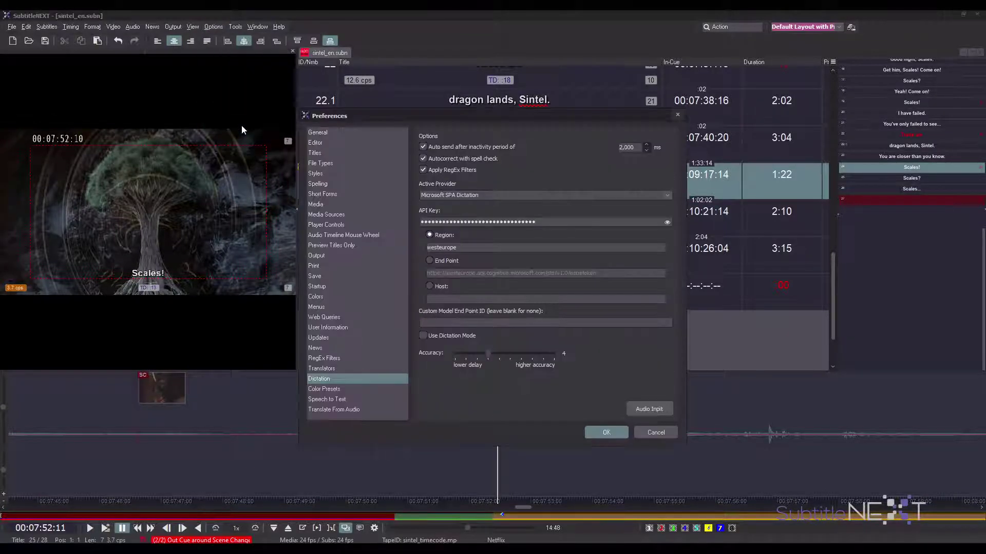
{"action": "left_click", "coordinate": [318, 205]}
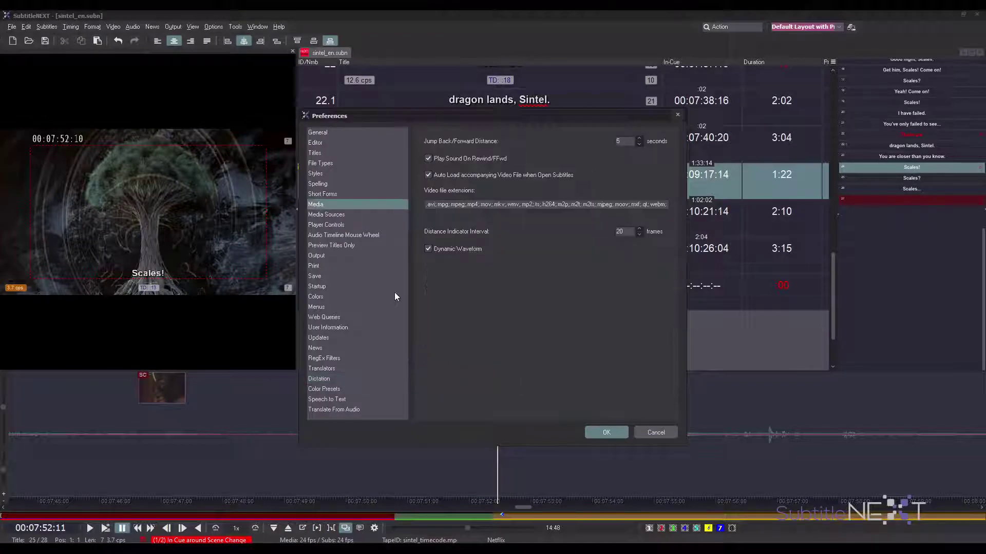
{"action": "left_click", "coordinate": [428, 249]}
{"action": "left_click", "coordinate": [605, 434]}
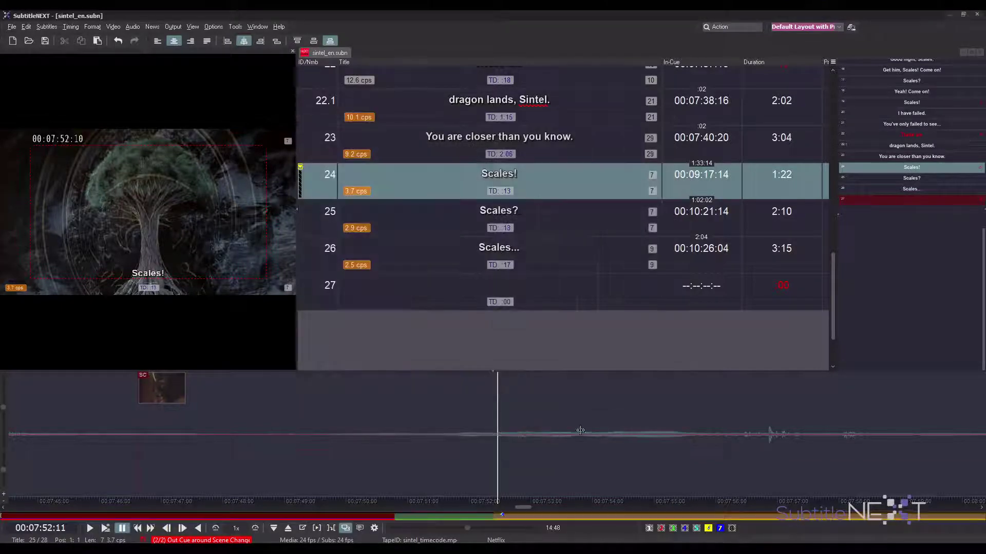
{"action": "left_click", "coordinate": [468, 139]}
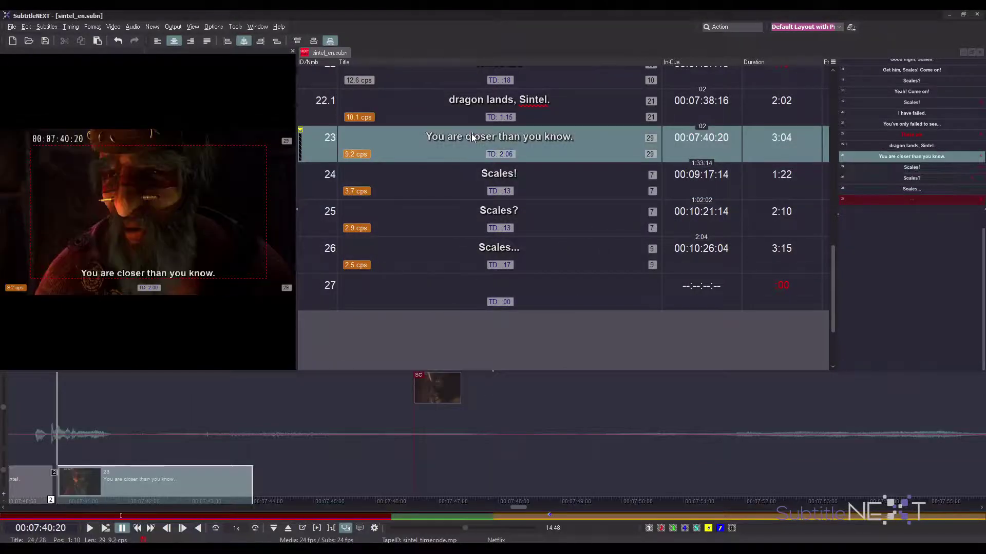
{"action": "key", "text": "Up"}
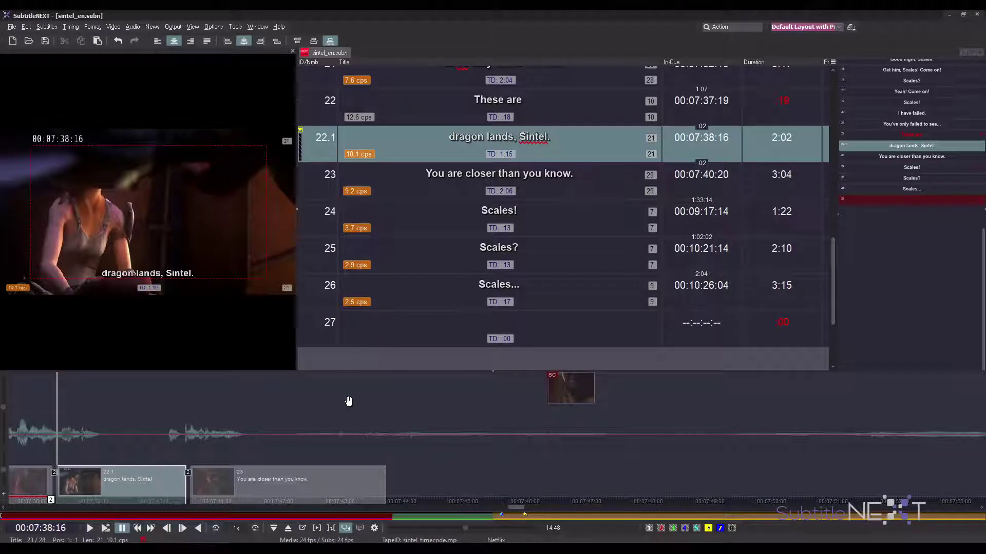
- Play the video, jump ahead to 00:08:51:14, then jump back to 00:08:27:15
{"action": "key", "text": "space"}
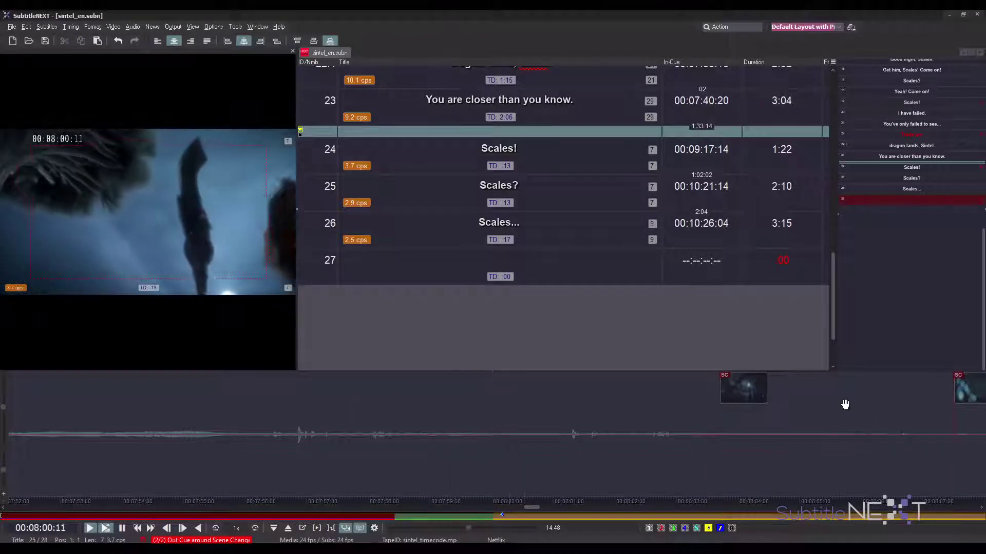
{"action": "left_click", "coordinate": [961, 426]}
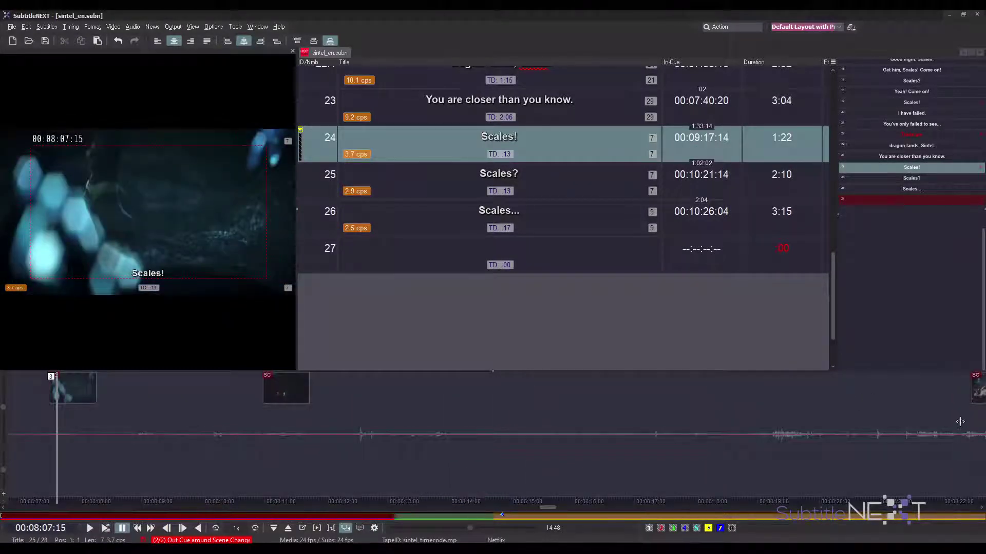
{"action": "left_click", "coordinate": [960, 424]}
{"action": "left_click", "coordinate": [961, 426]}
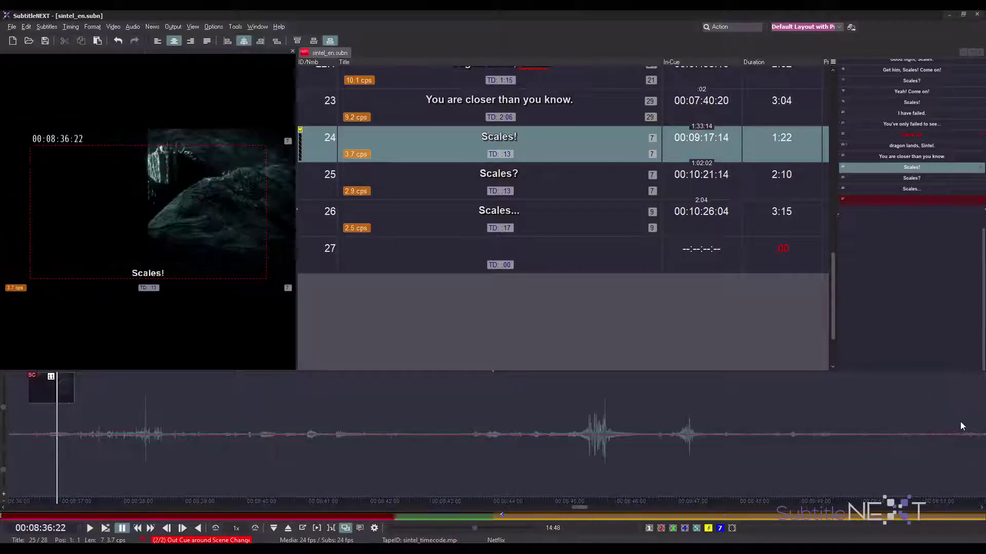
{"action": "left_click", "coordinate": [960, 425]}
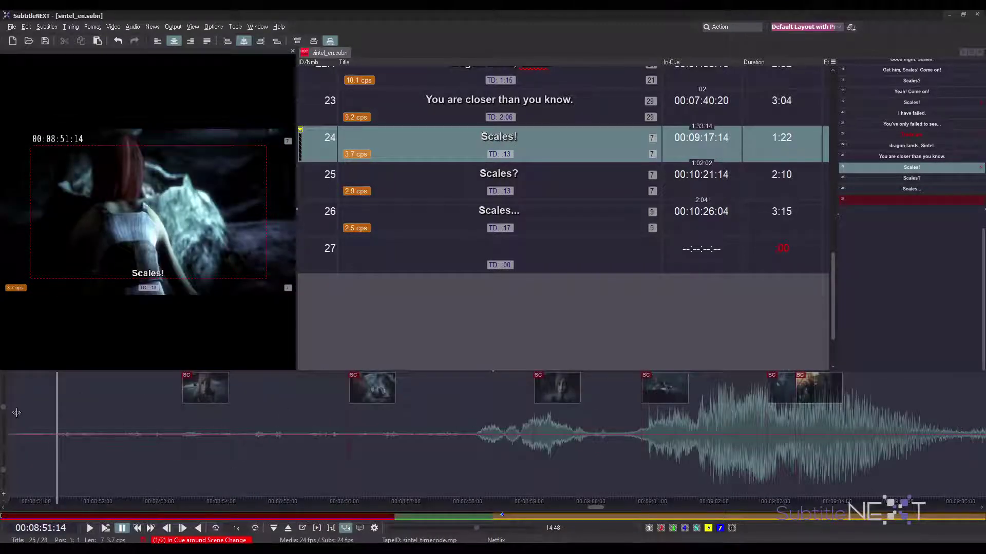
{"action": "left_click", "coordinate": [16, 412]}
{"action": "left_click", "coordinate": [16, 413]}
{"action": "left_click", "coordinate": [17, 413]}
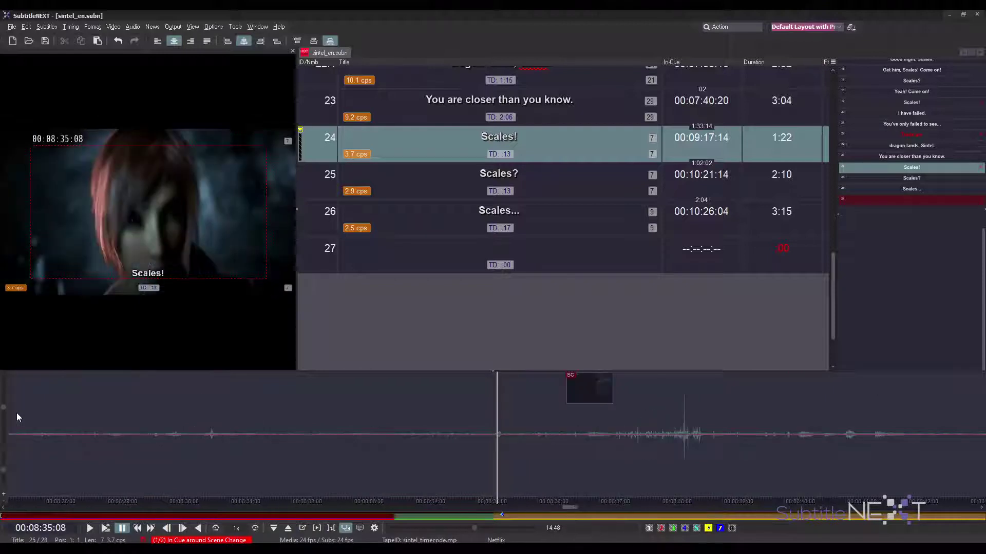
{"action": "left_click", "coordinate": [21, 412]}
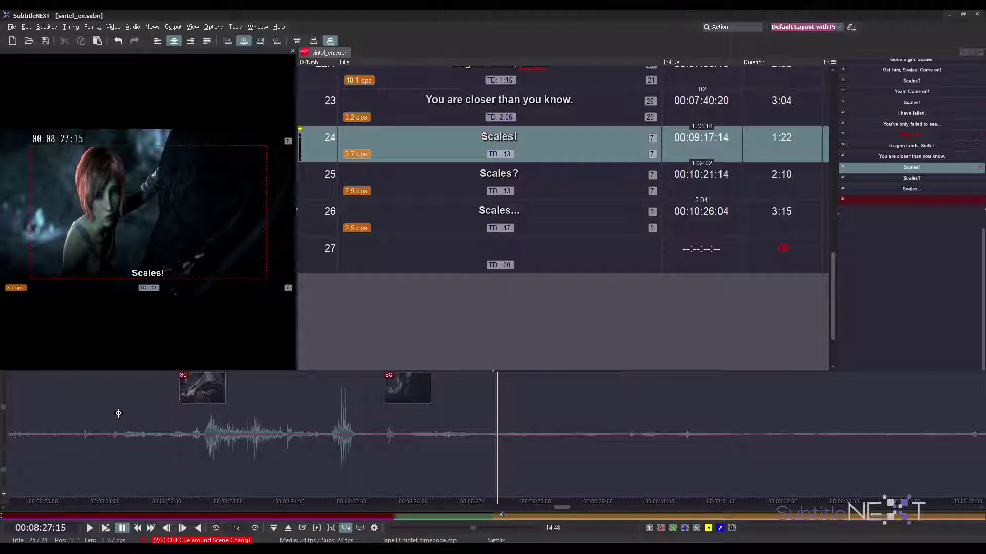
- Step back to 00:08:12:22, then settle the playhead at 00:08:19:02 in the waveform
{"action": "left_click", "coordinate": [94, 411]}
{"action": "left_click", "coordinate": [88, 407]}
{"action": "left_click", "coordinate": [84, 404]}
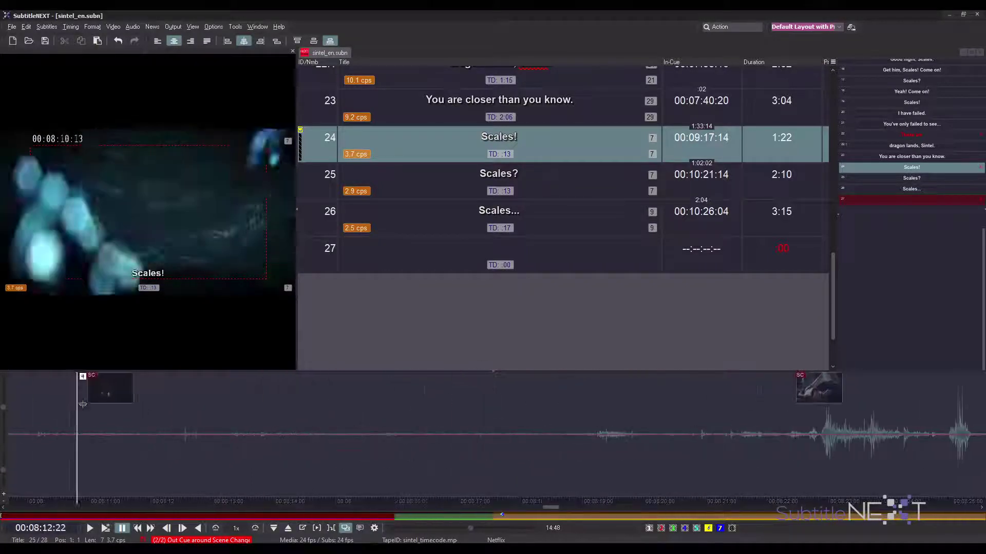
{"action": "left_click", "coordinate": [732, 422]}
{"action": "left_click", "coordinate": [732, 421]}
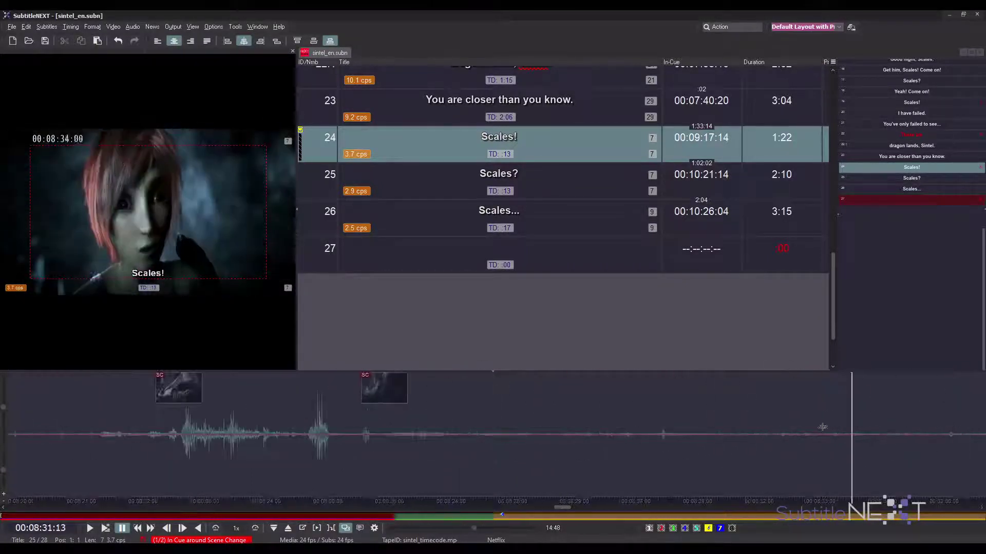
{"action": "left_click", "coordinate": [358, 420]}
{"action": "left_click", "coordinate": [358, 420]}
{"action": "left_click", "coordinate": [358, 419]}
{"action": "left_click", "coordinate": [393, 424]}
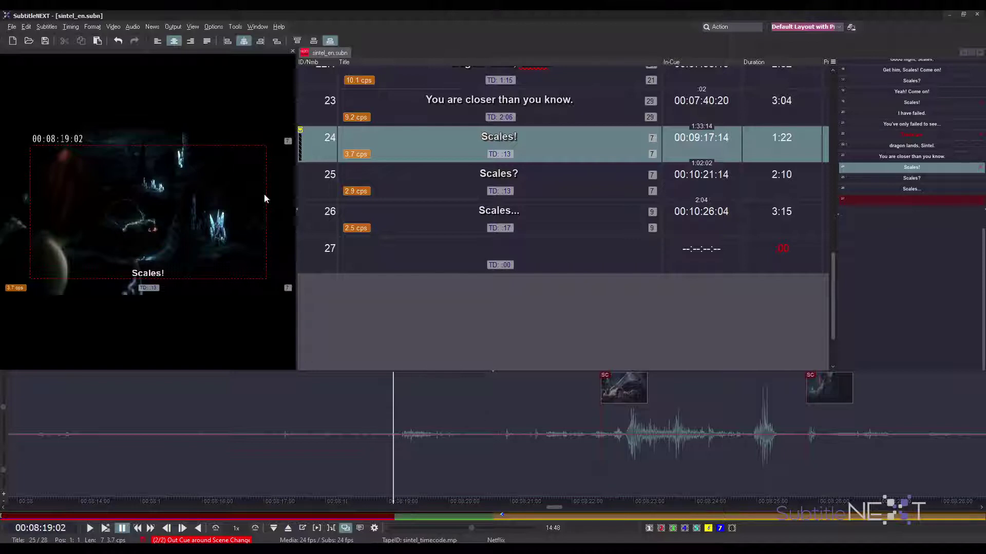
- Tick Dynamic Waveform in Media preferences, then play the video from 00:08:20:04
{"action": "left_click", "coordinate": [218, 28]}
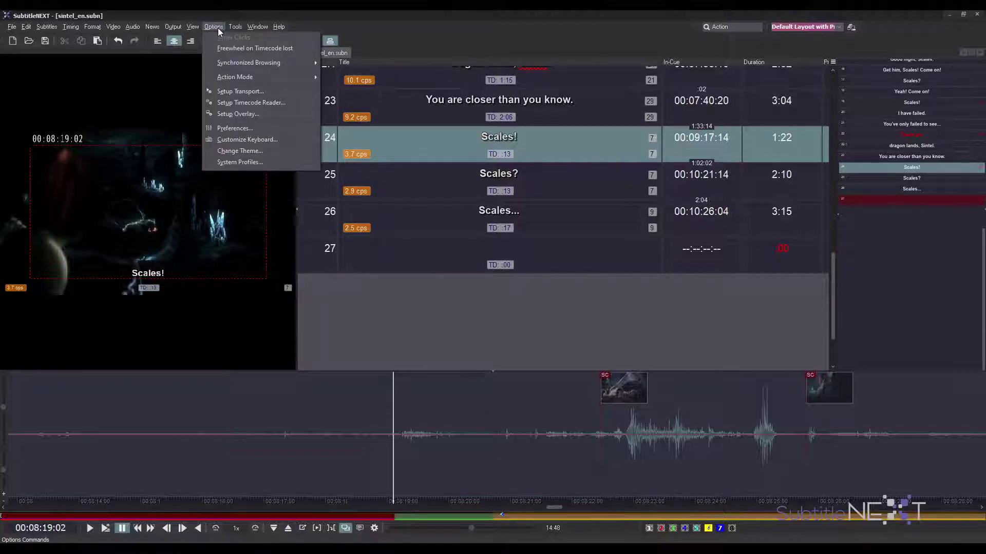
{"action": "left_click", "coordinate": [241, 128]}
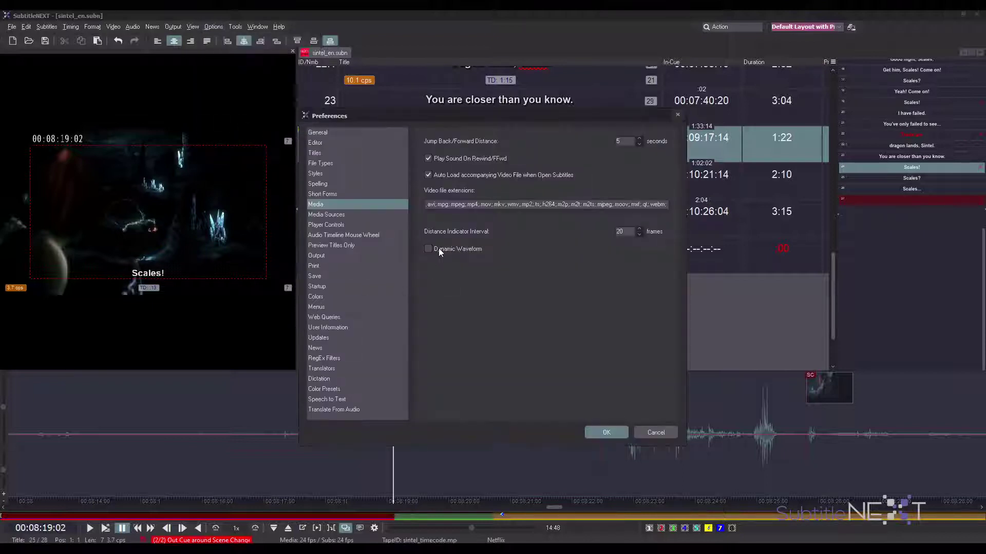
{"action": "left_click", "coordinate": [438, 248]}
{"action": "left_click", "coordinate": [604, 433]}
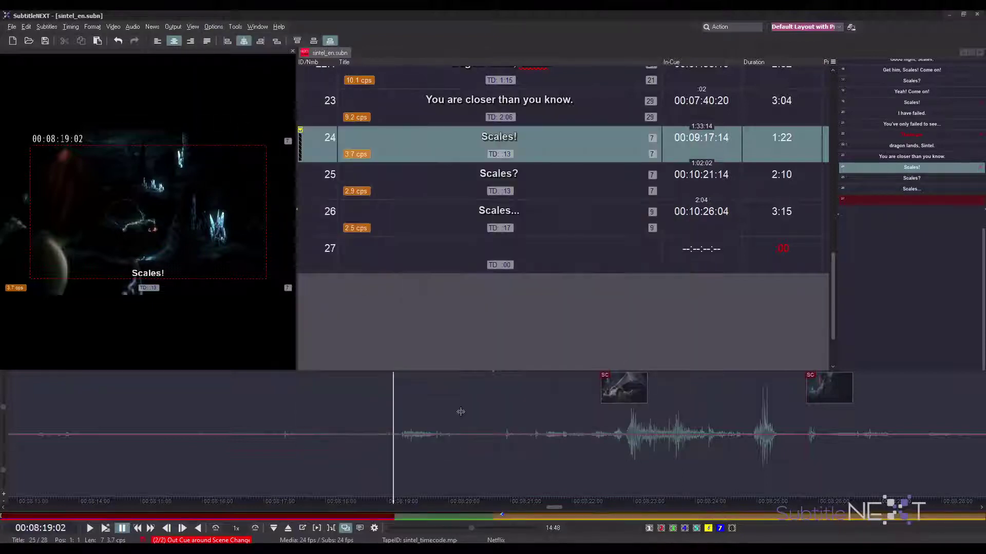
{"action": "left_click", "coordinate": [460, 412]}
{"action": "key", "text": "space"}
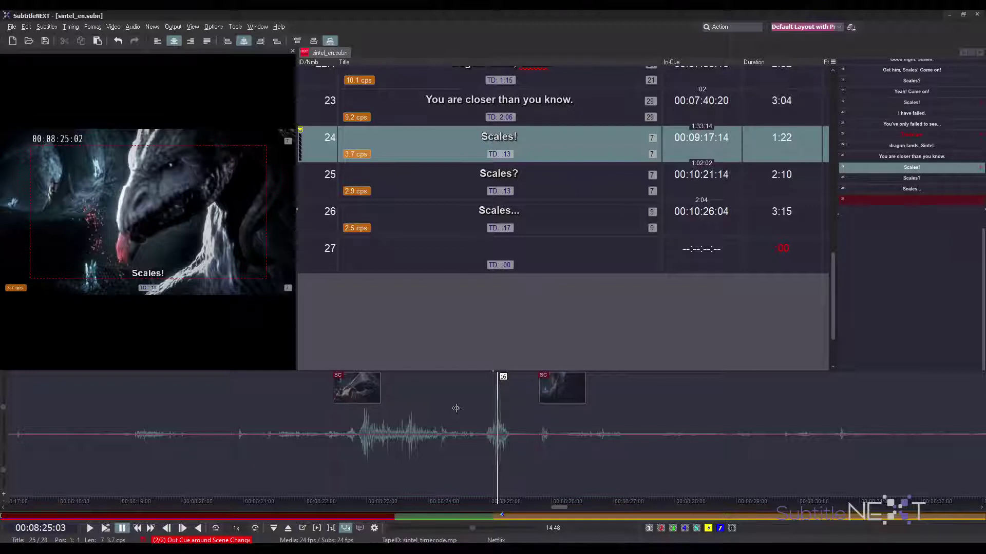
- Open Batch Conversions showing the completed Translate From Audio job and browse the Add conversion types
{"action": "left_click", "coordinate": [215, 27]}
{"action": "mouse_move", "coordinate": [235, 26]}
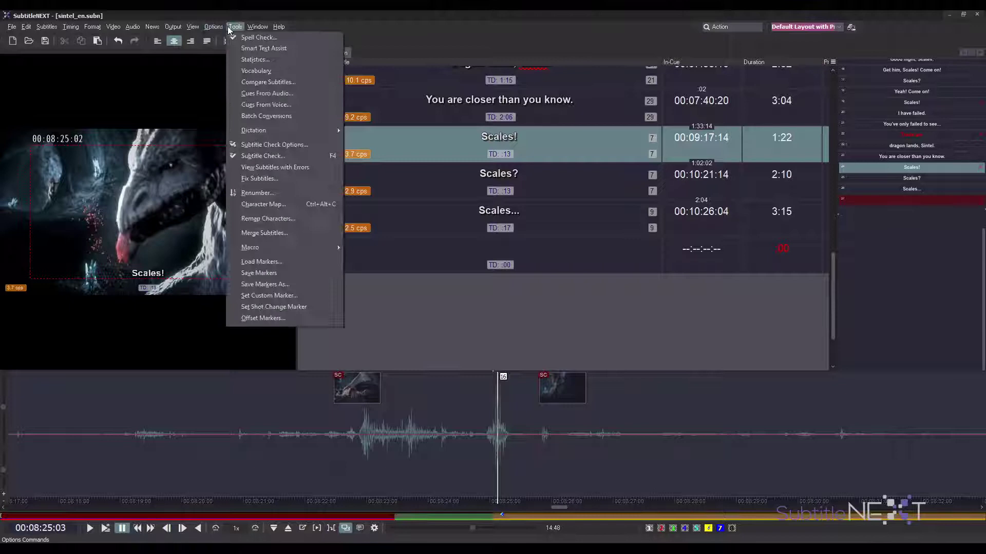
{"action": "left_click", "coordinate": [248, 116]}
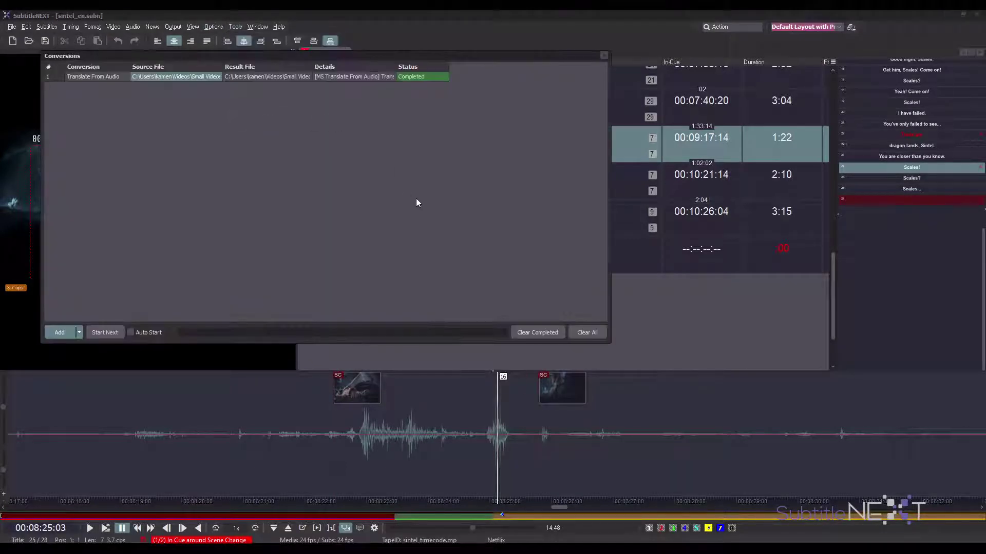
{"action": "left_click", "coordinate": [79, 332]}
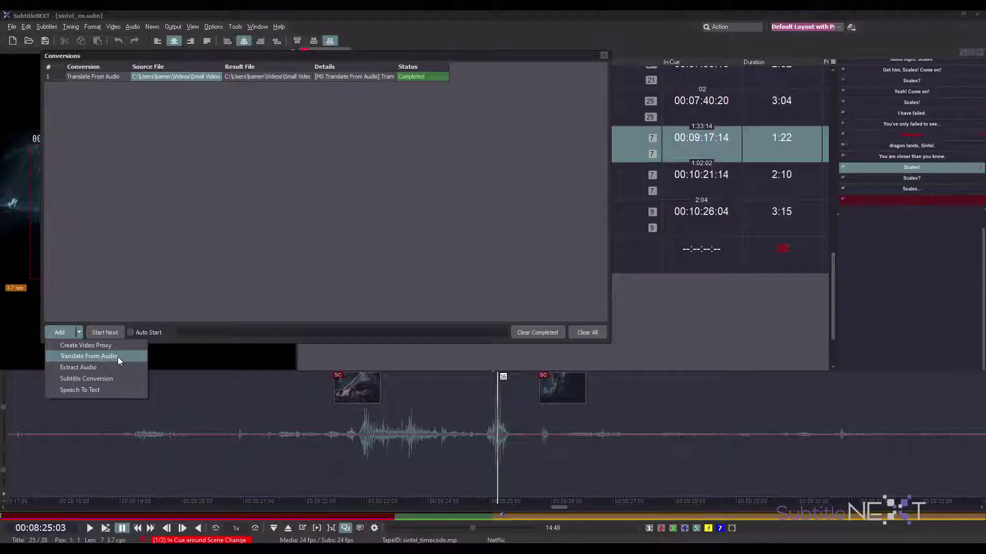
{"action": "left_click", "coordinate": [300, 169]}
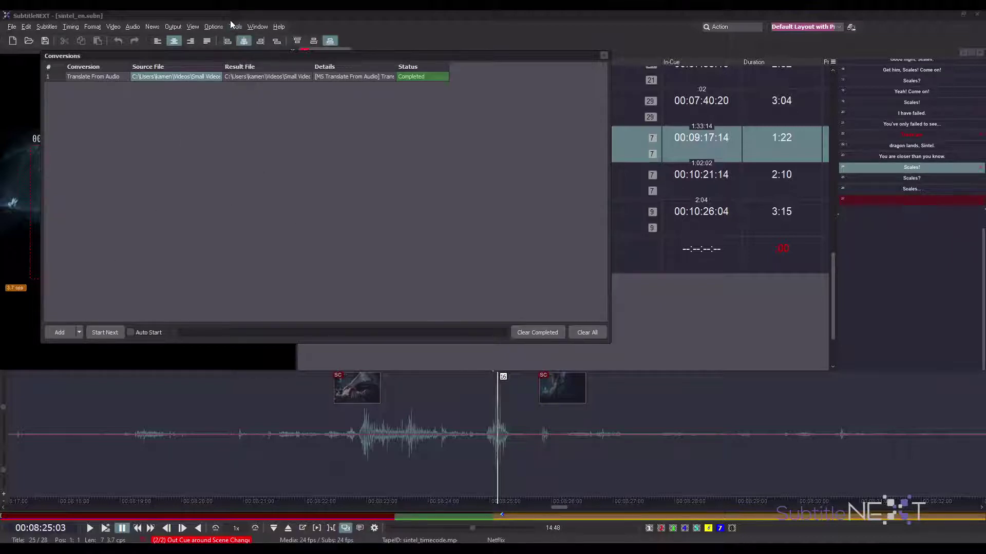
{"action": "left_click", "coordinate": [216, 27]}
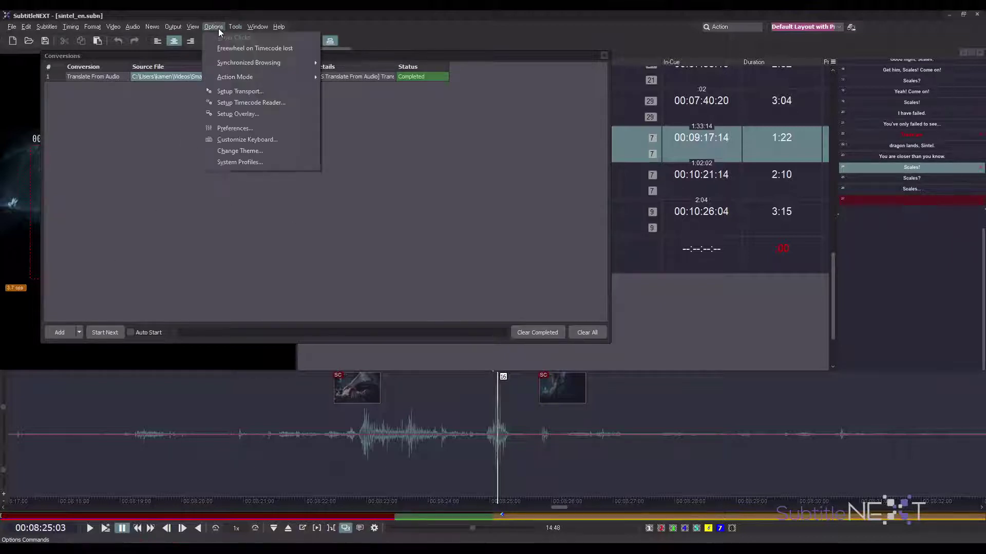
- Review the TranslateFromAudio 1 preset (region westeurope) in Preferences, cancel, then list addable conversion types
{"action": "left_click", "coordinate": [247, 129]}
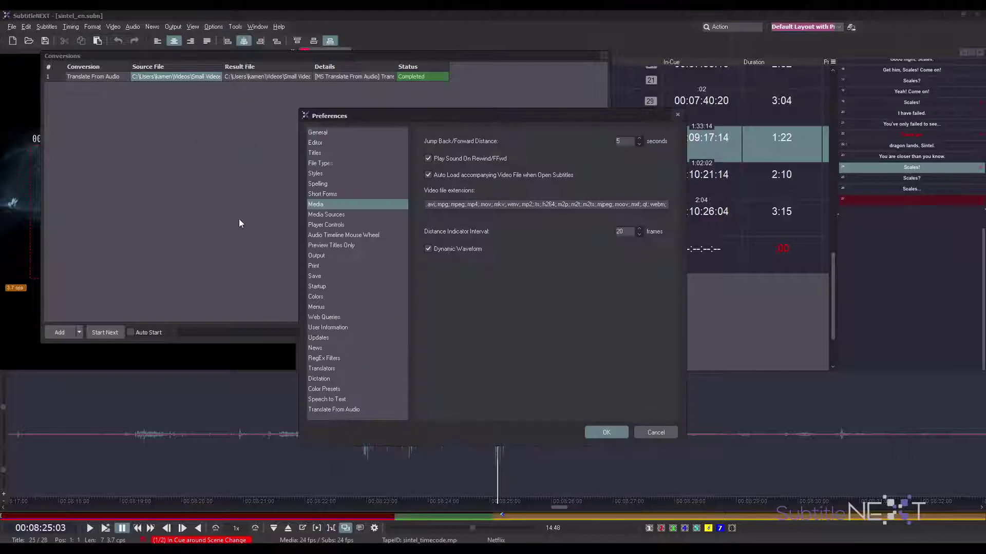
{"action": "left_click", "coordinate": [334, 411]}
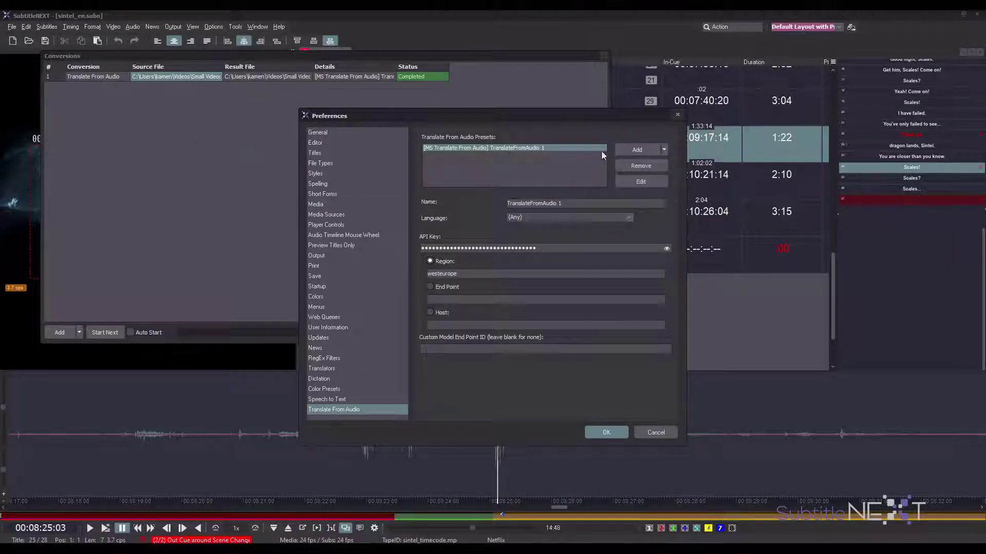
{"action": "left_click", "coordinate": [663, 149]}
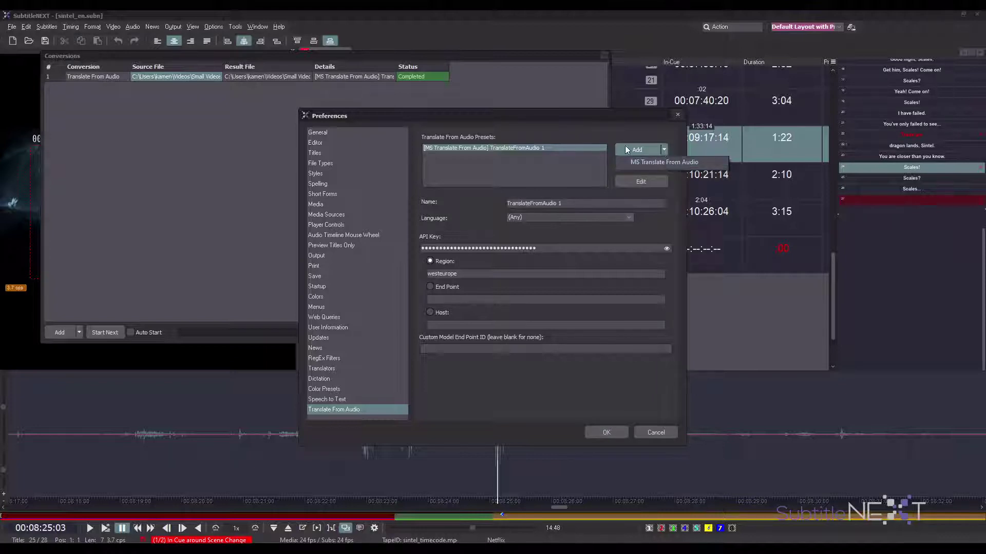
{"action": "left_click", "coordinate": [538, 162]}
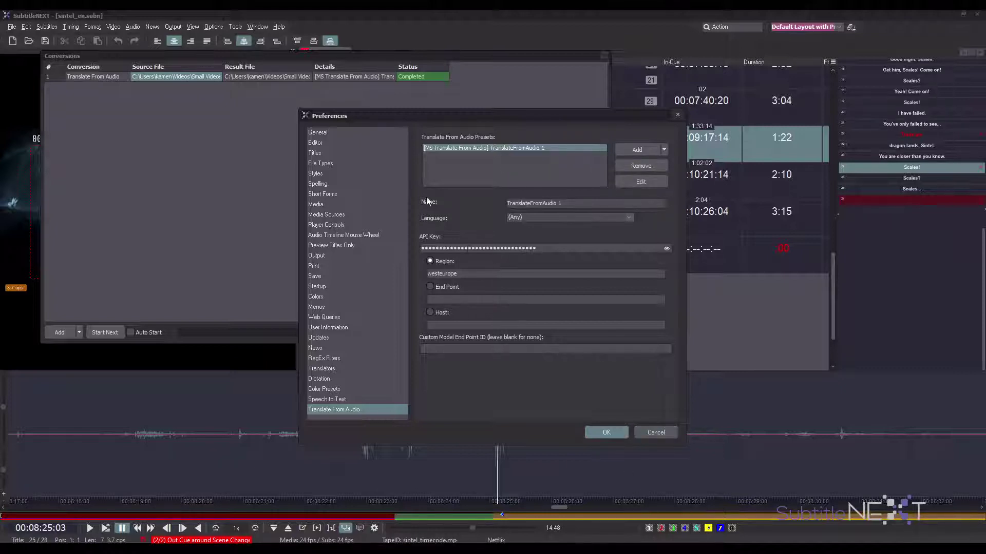
{"action": "left_click", "coordinate": [656, 433]}
{"action": "left_click", "coordinate": [79, 333]}
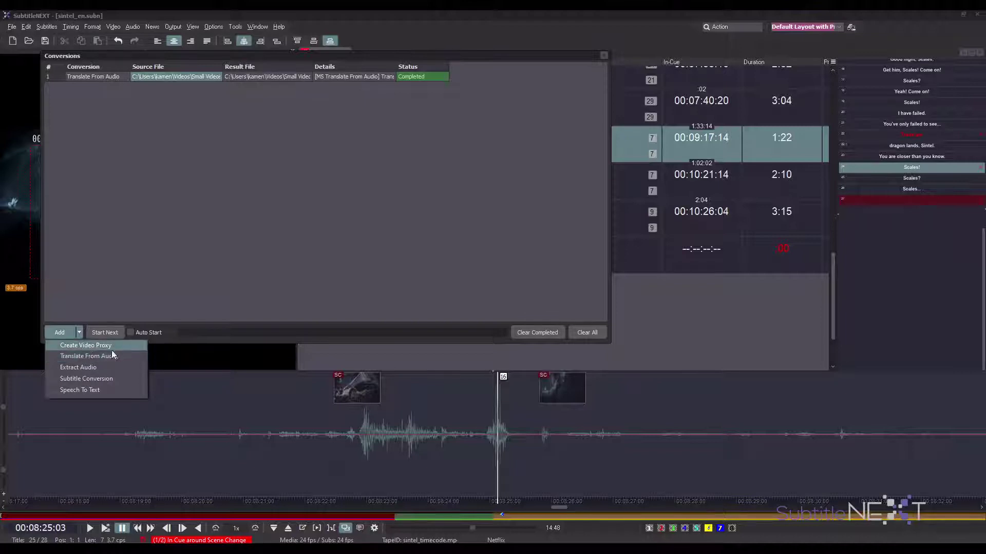
- Start a Translate From Audio conversion with the Gosford Park and Heat Trailer HD videos
{"action": "left_click", "coordinate": [81, 355]}
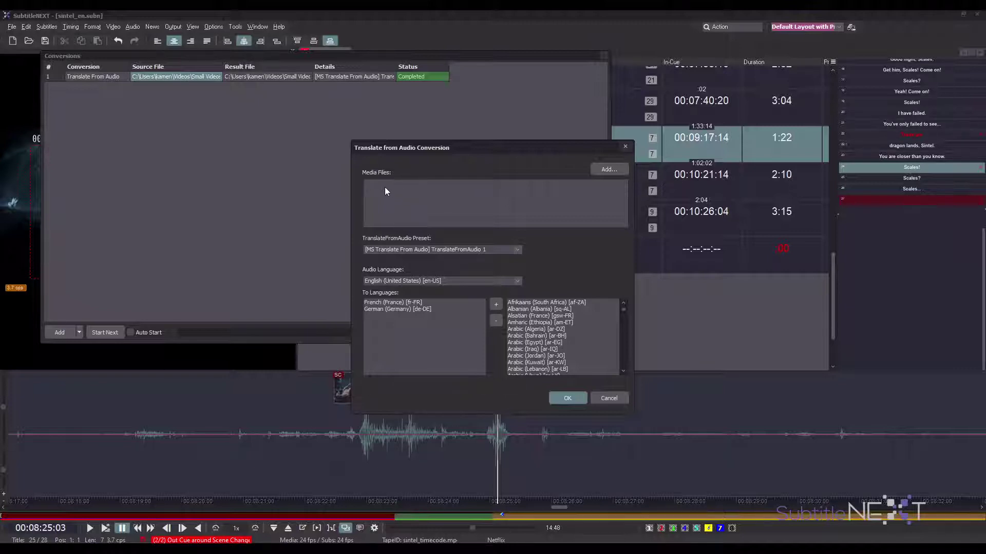
{"action": "left_click", "coordinate": [609, 169]}
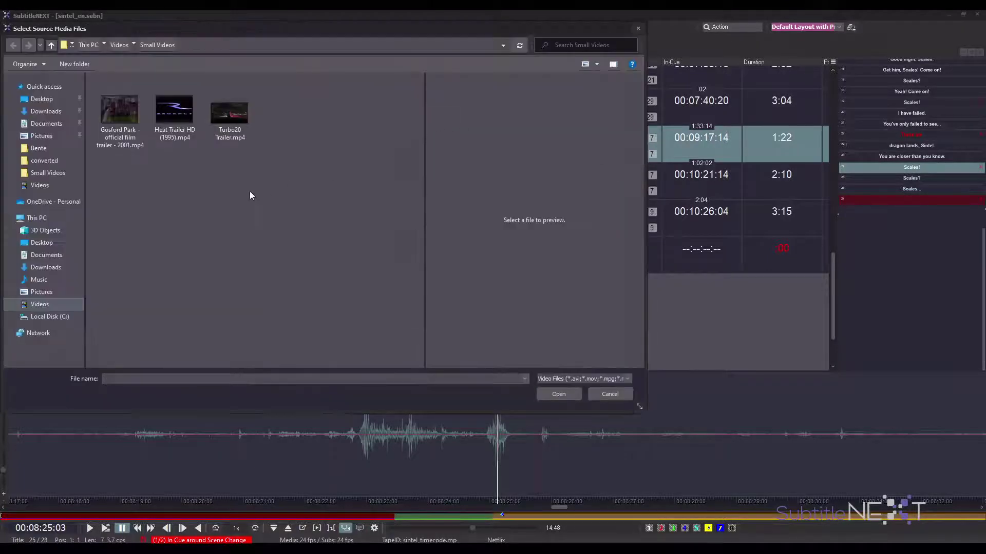
{"action": "double_click", "coordinate": [125, 116]}
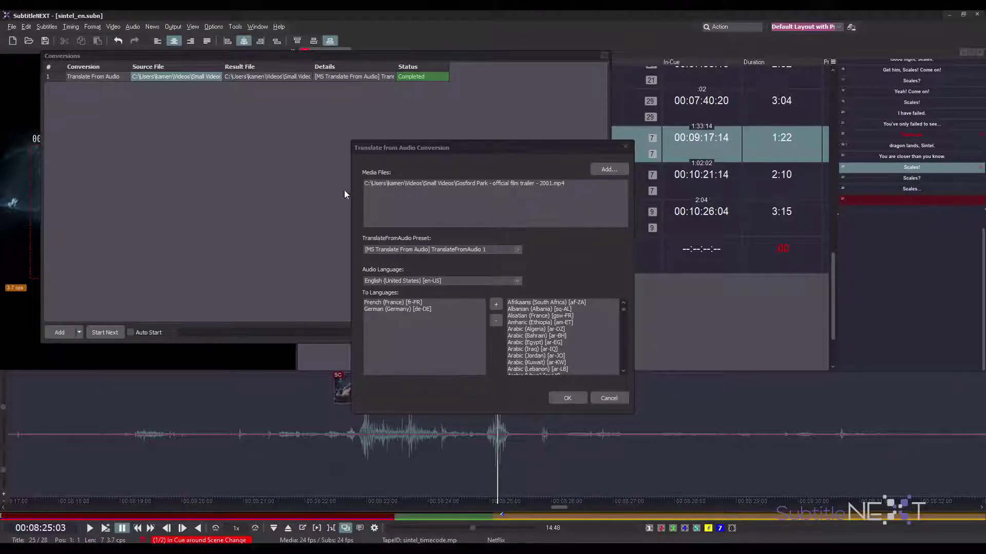
{"action": "left_click", "coordinate": [602, 166]}
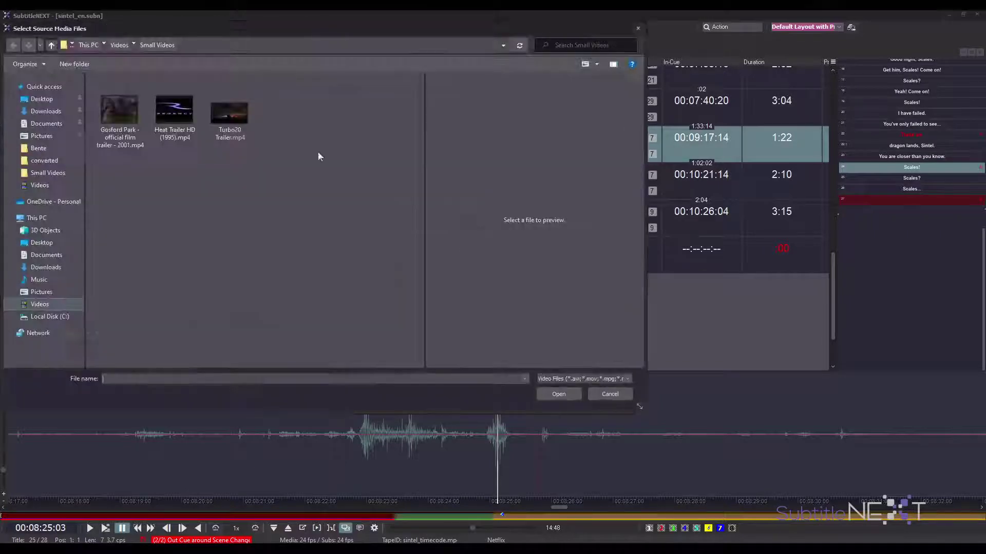
{"action": "double_click", "coordinate": [181, 114]}
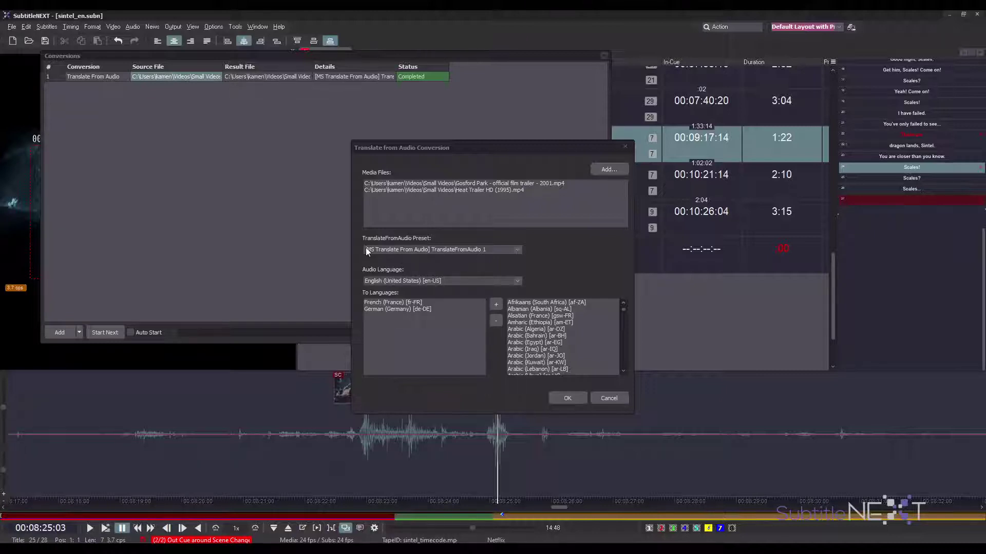
- Keep the TranslateFromAudio 1 preset and English (United States) as the audio language
{"action": "left_click", "coordinate": [517, 251]}
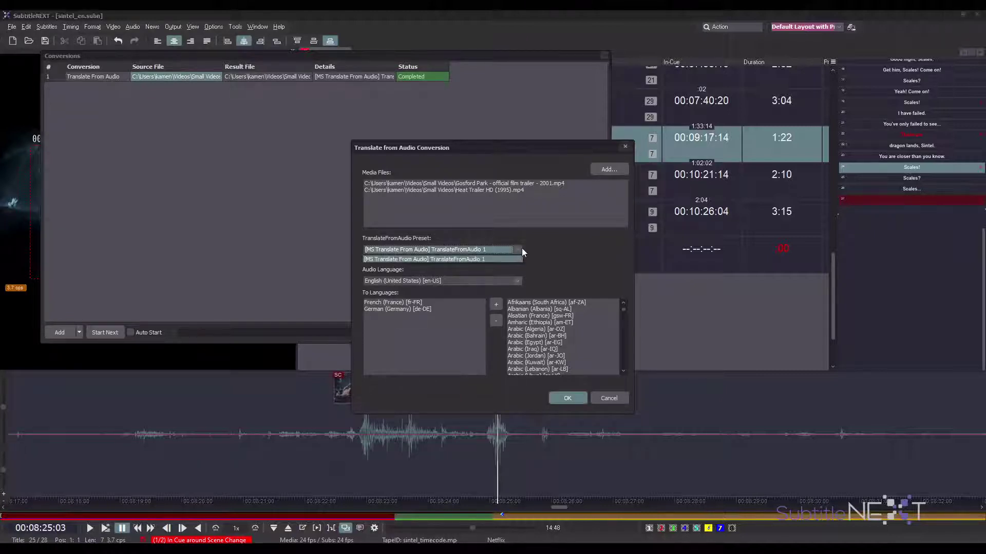
{"action": "left_click", "coordinate": [521, 250]}
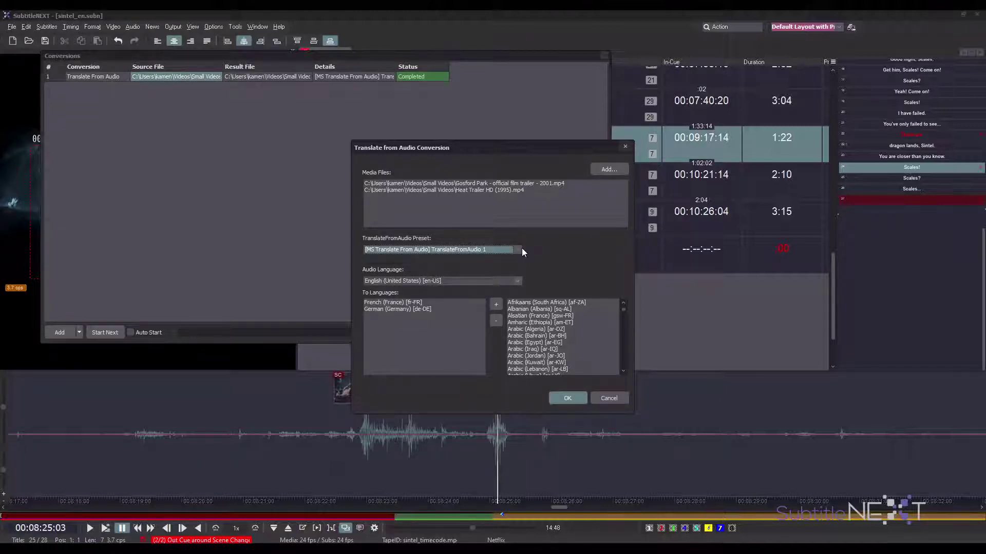
{"action": "left_click", "coordinate": [473, 281]}
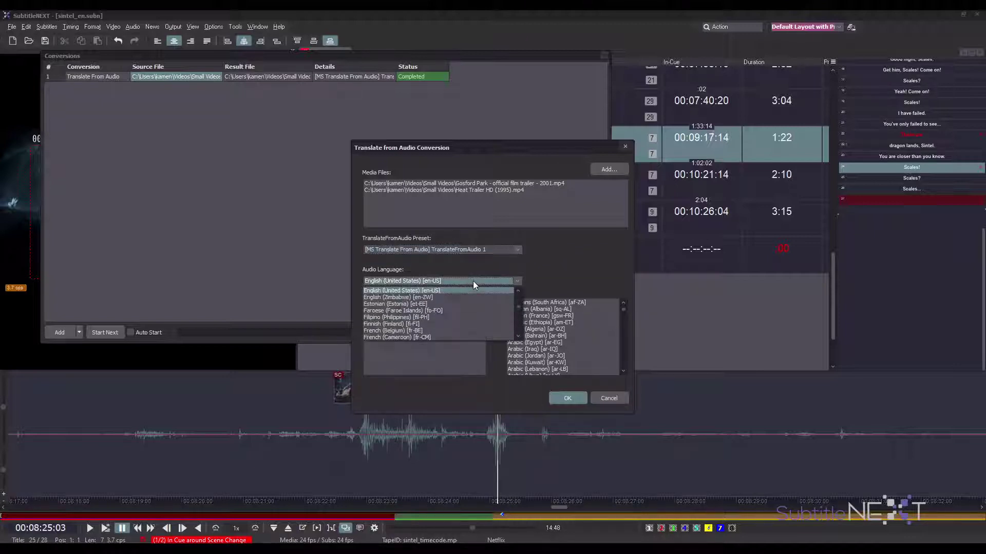
{"action": "left_click", "coordinate": [602, 260]}
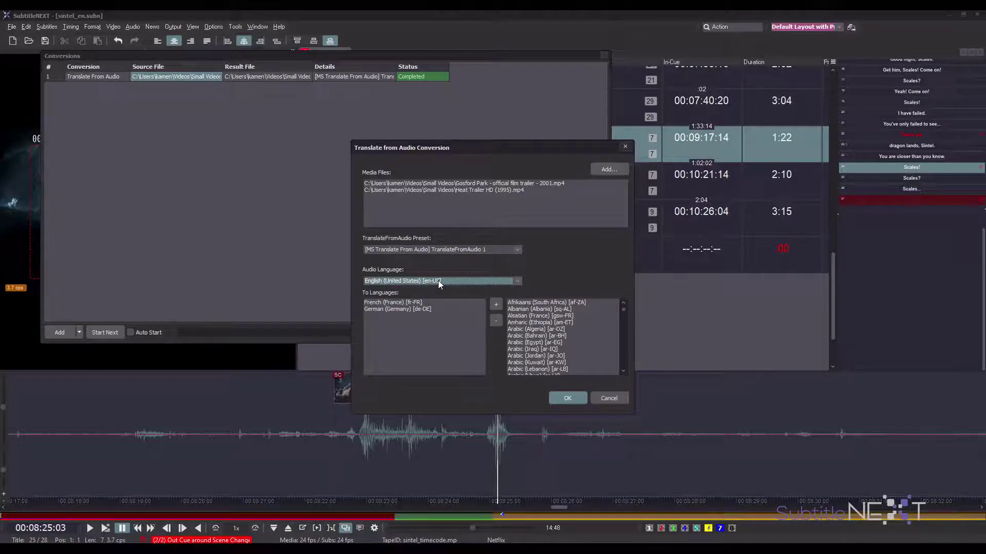
- Add French (France) to the To Languages list alongside German
{"action": "left_click", "coordinate": [399, 305]}
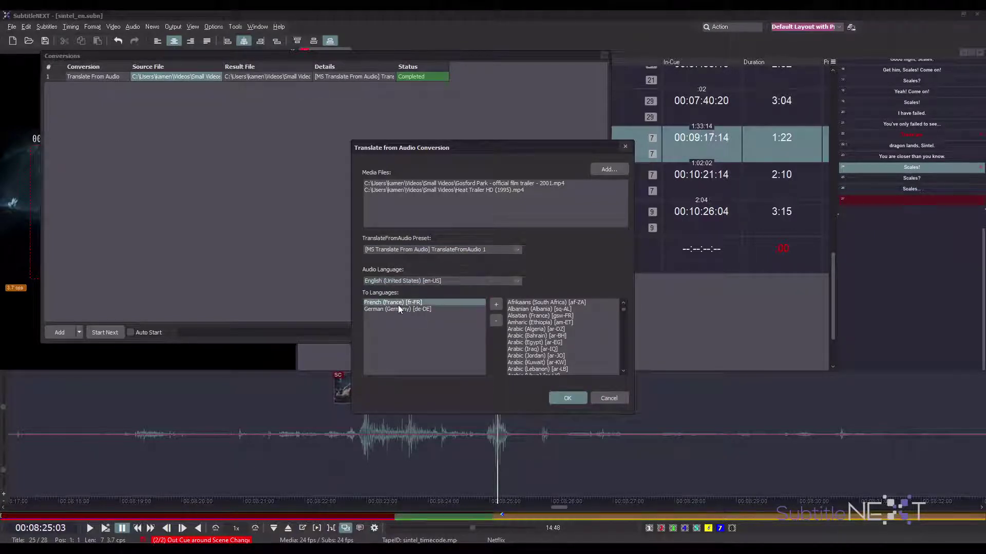
{"action": "double_click", "coordinate": [442, 302]}
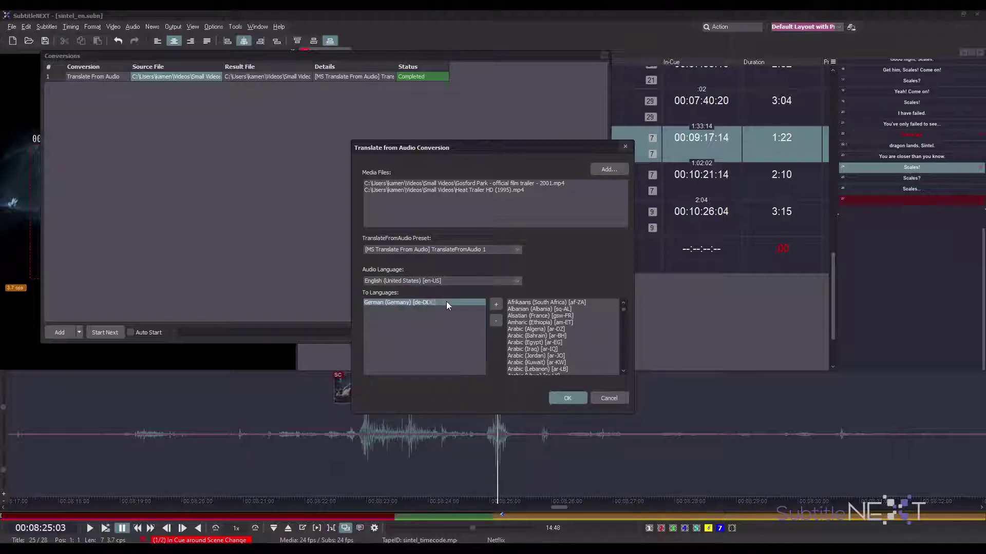
{"action": "left_click", "coordinate": [554, 343]}
{"action": "key", "text": "f"}
{"action": "key", "text": "r"}
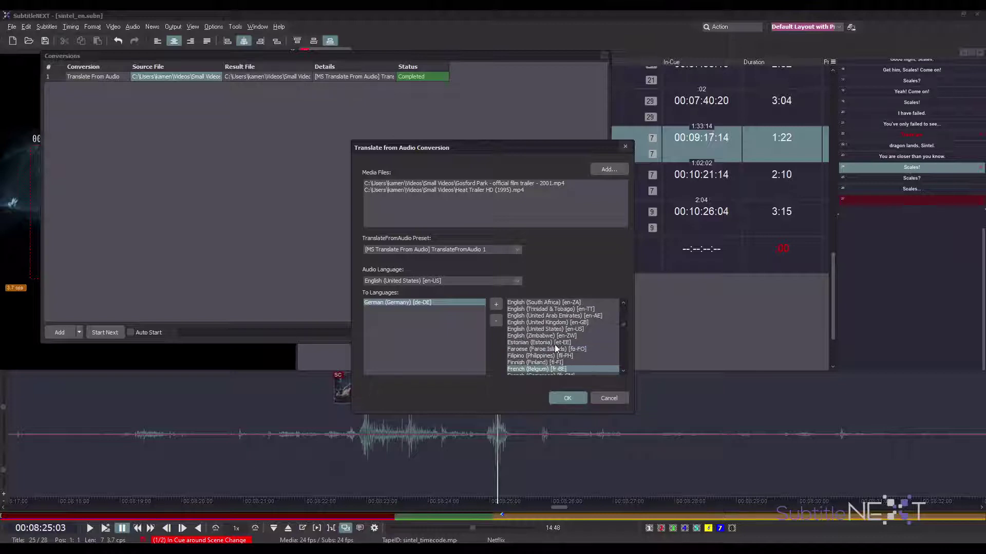
{"action": "scroll", "coordinate": [534, 367], "scroll_direction": "down", "scroll_amount": 1}
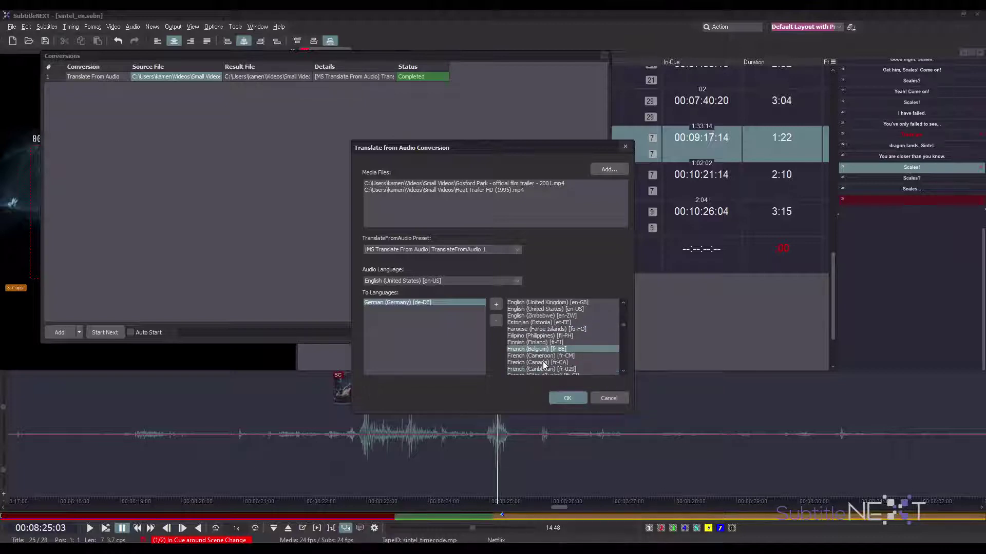
{"action": "scroll", "coordinate": [543, 365], "scroll_direction": "down", "scroll_amount": 5}
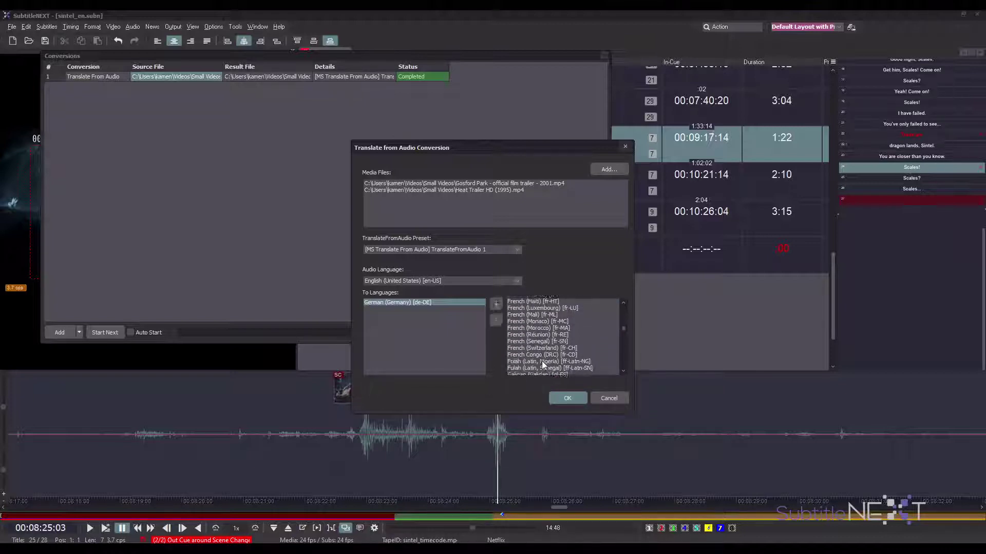
{"action": "scroll", "coordinate": [542, 364], "scroll_direction": "up", "scroll_amount": 2}
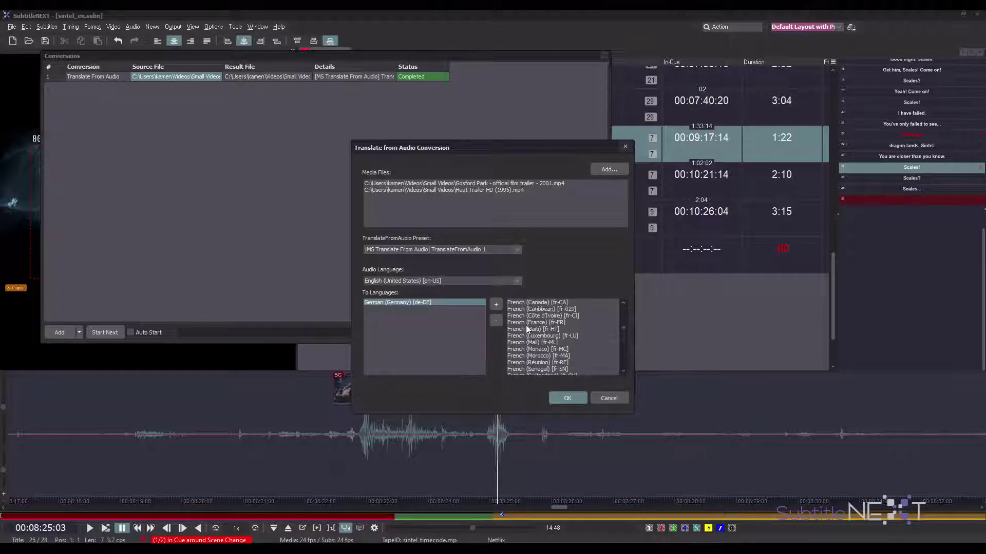
{"action": "scroll", "coordinate": [529, 331], "scroll_direction": "up", "scroll_amount": 1}
{"action": "double_click", "coordinate": [534, 342]}
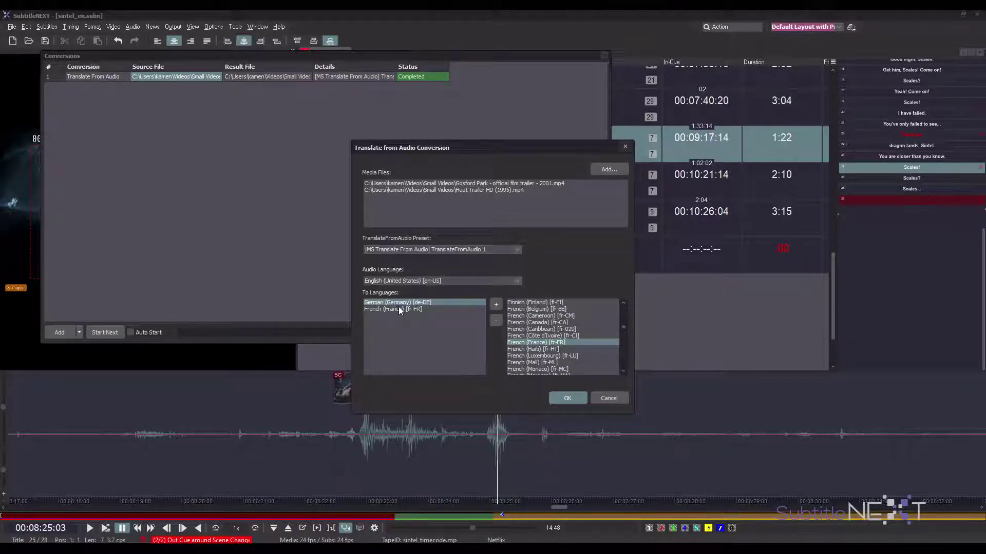
- Add Italian (Italy) as a target language and queue both translation jobs
{"action": "left_click", "coordinate": [535, 356]}
{"action": "key", "text": "i"}
{"action": "key", "text": "t"}
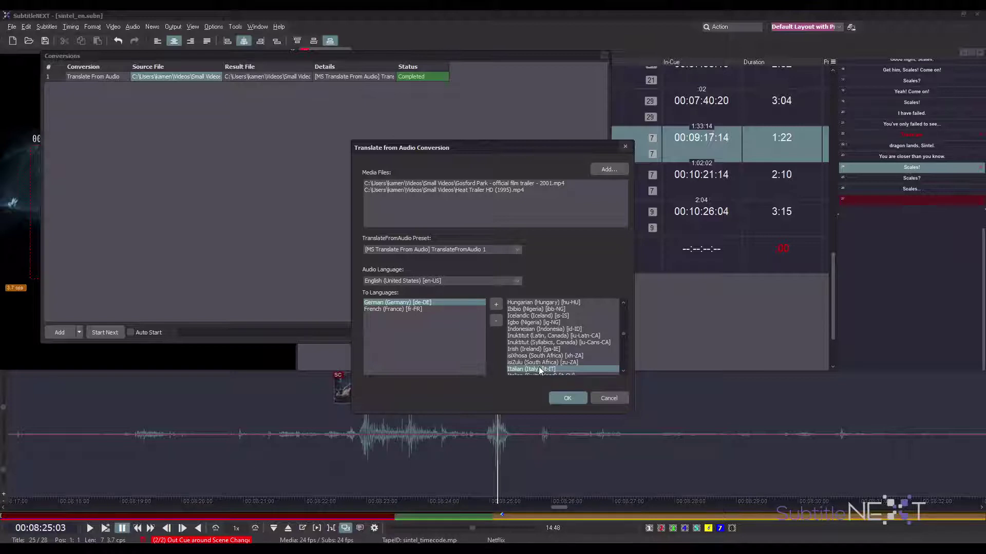
{"action": "double_click", "coordinate": [538, 367]}
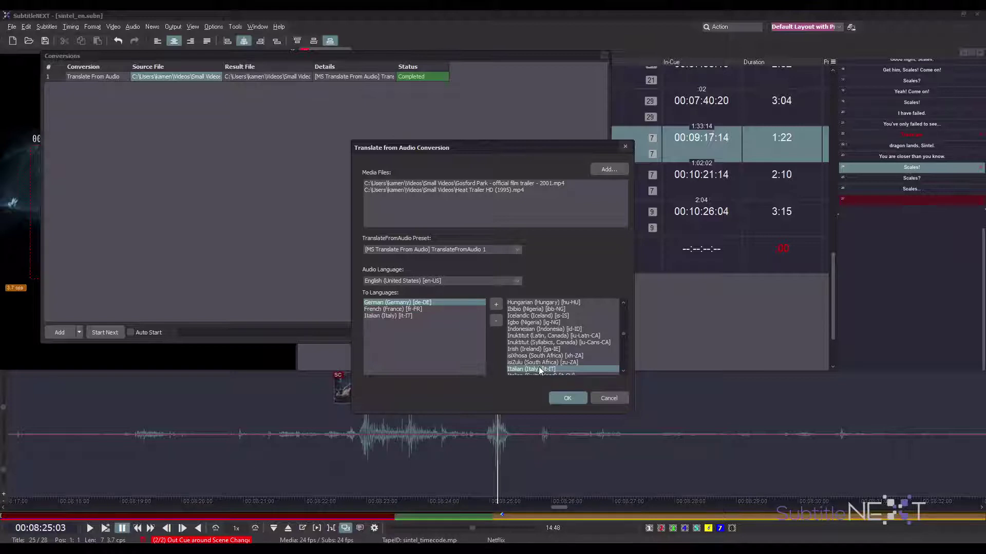
{"action": "left_click", "coordinate": [566, 399]}
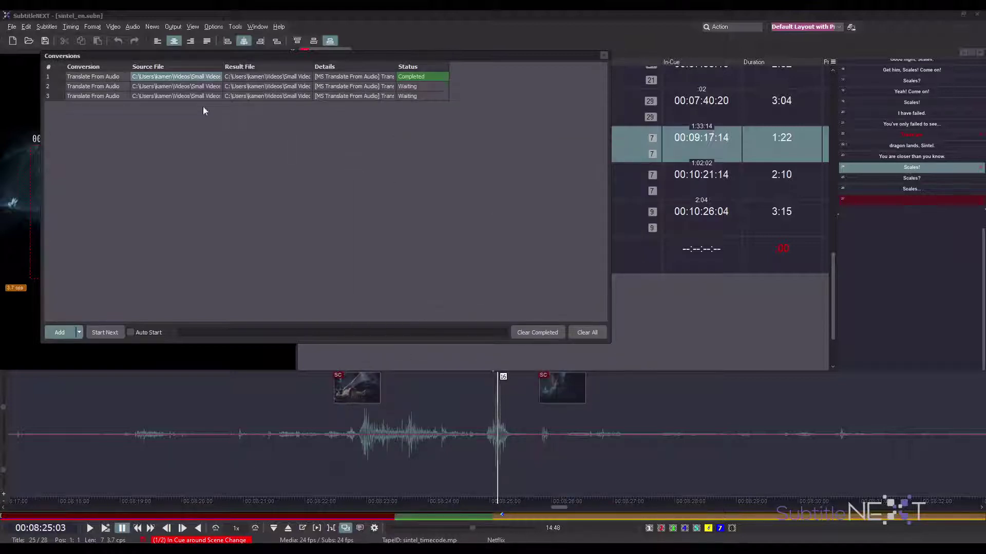
- Run the waiting Gosford Park translation and widen the Result File column to read paths
{"action": "left_click", "coordinate": [103, 333]}
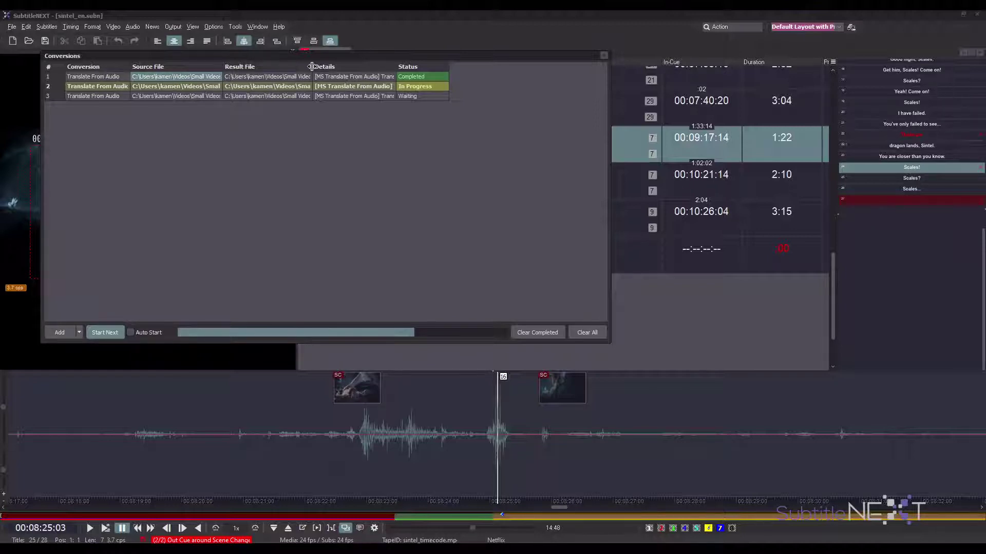
{"action": "left_click_drag", "start_coordinate": [311, 66], "coordinate": [494, 66]}
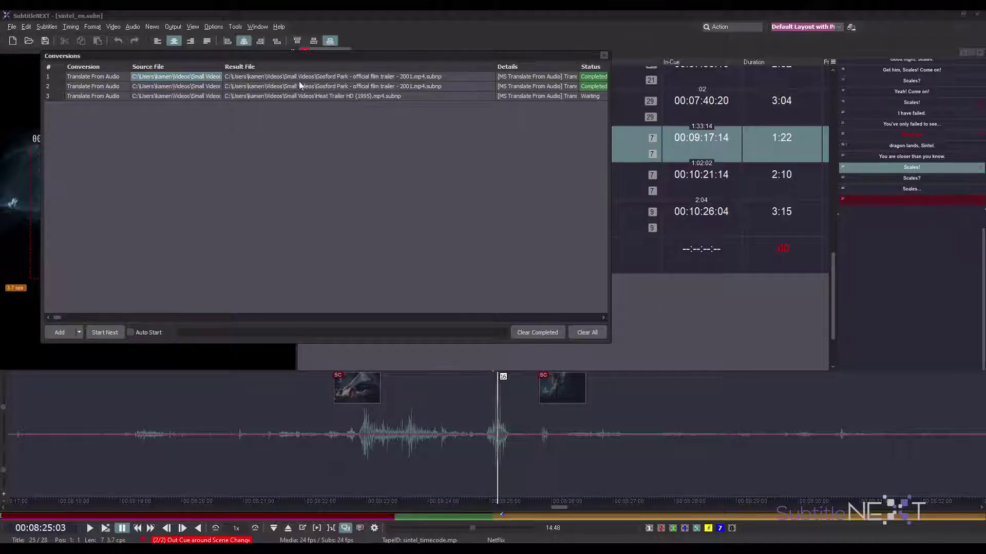
- Open the Gosford Park result file, discard Sintel changes, and move the Conversions window aside
{"action": "left_click", "coordinate": [410, 86]}
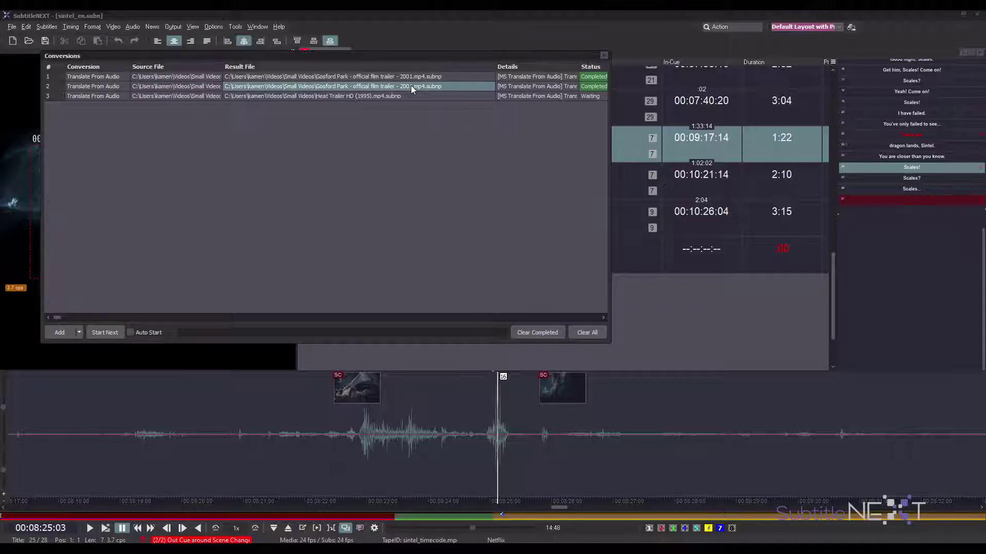
{"action": "double_click", "coordinate": [410, 85]}
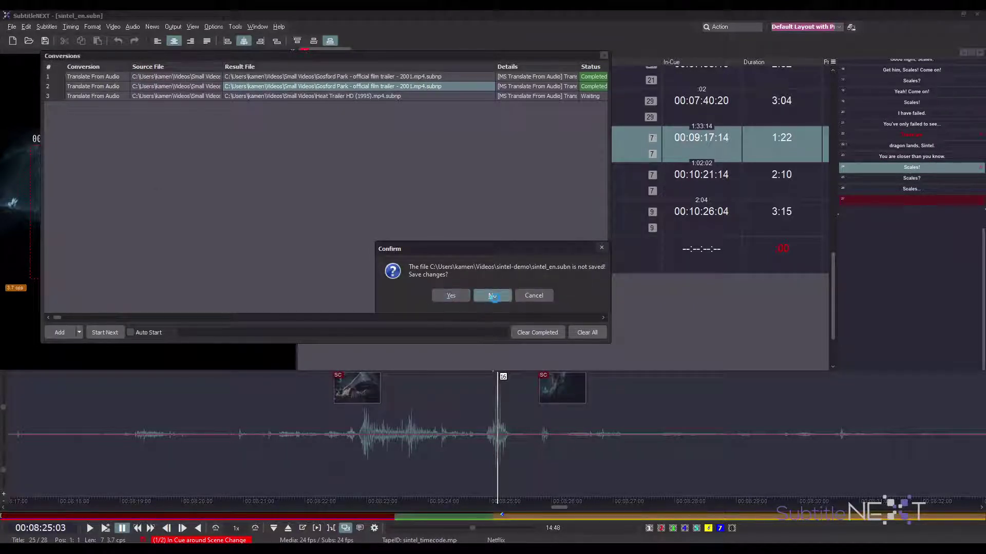
{"action": "left_click", "coordinate": [492, 296]}
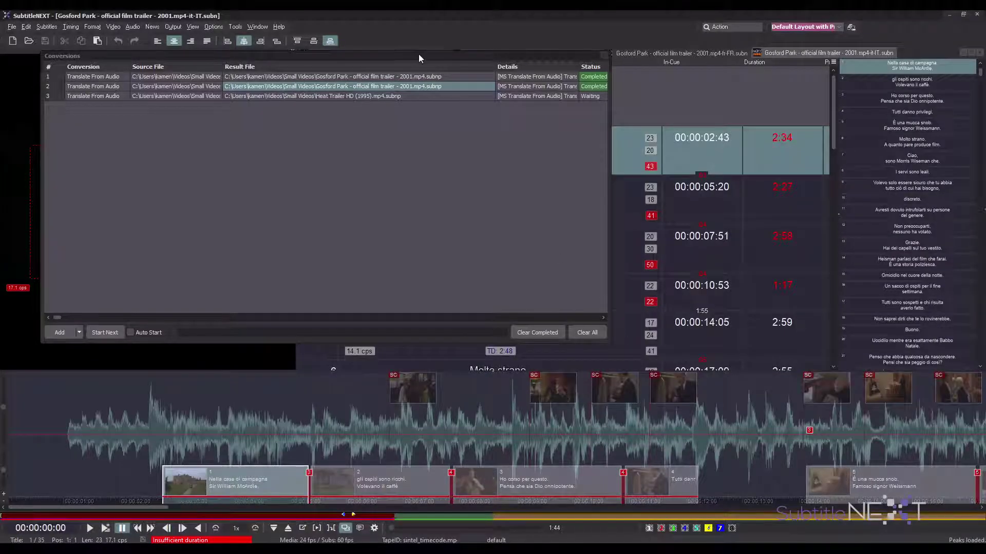
{"action": "left_click_drag", "start_coordinate": [417, 54], "coordinate": [560, 159]}
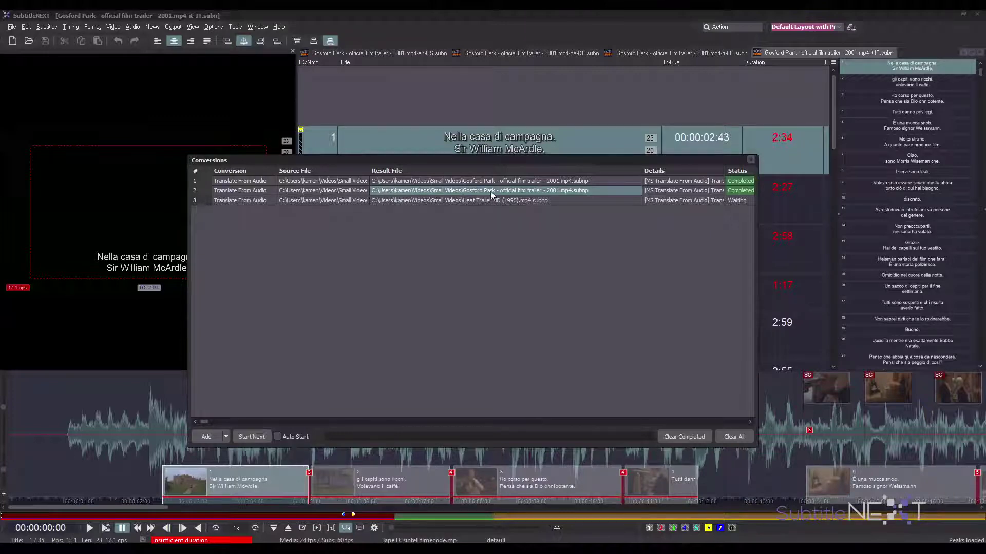
- Close the Conversions list and view the en-US, de-DE and fr-FR files before returning to it-IT
{"action": "left_click", "coordinate": [750, 159]}
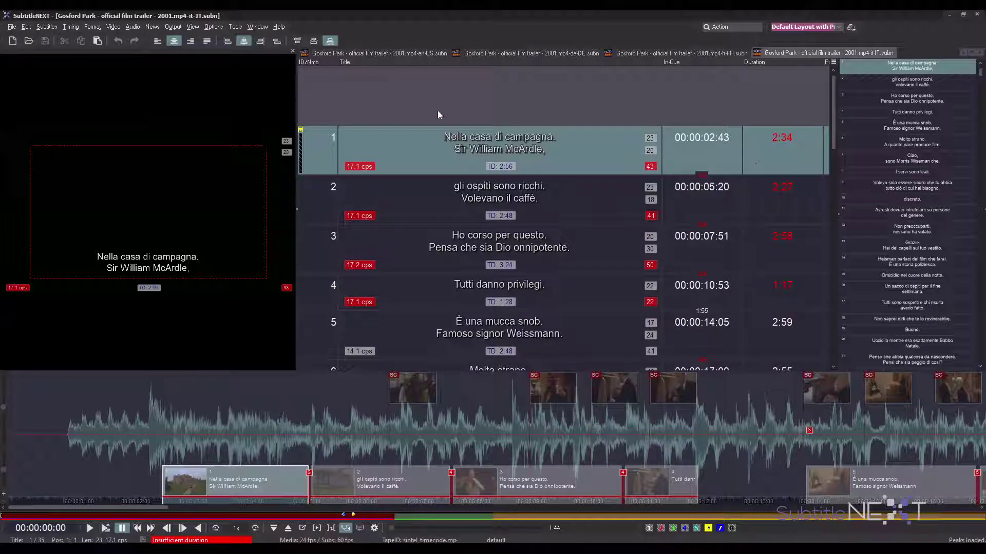
{"action": "left_click", "coordinate": [337, 54]}
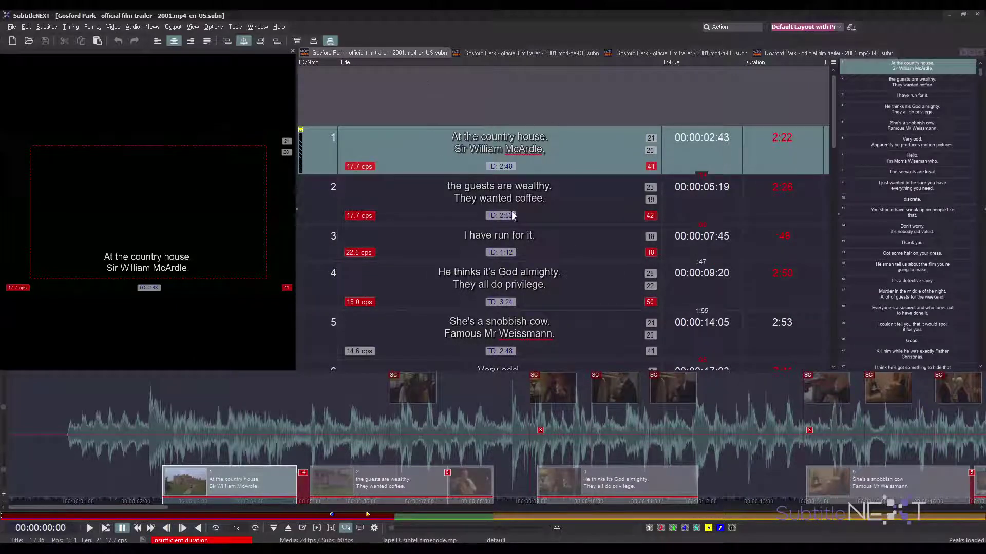
{"action": "left_click", "coordinate": [471, 138]}
{"action": "left_click", "coordinate": [503, 53]}
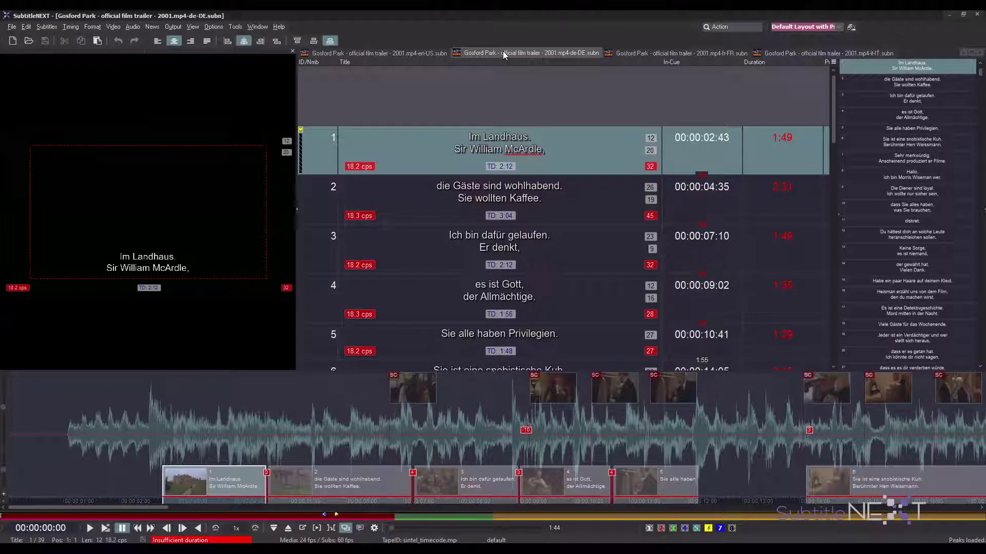
{"action": "left_click", "coordinate": [667, 54]}
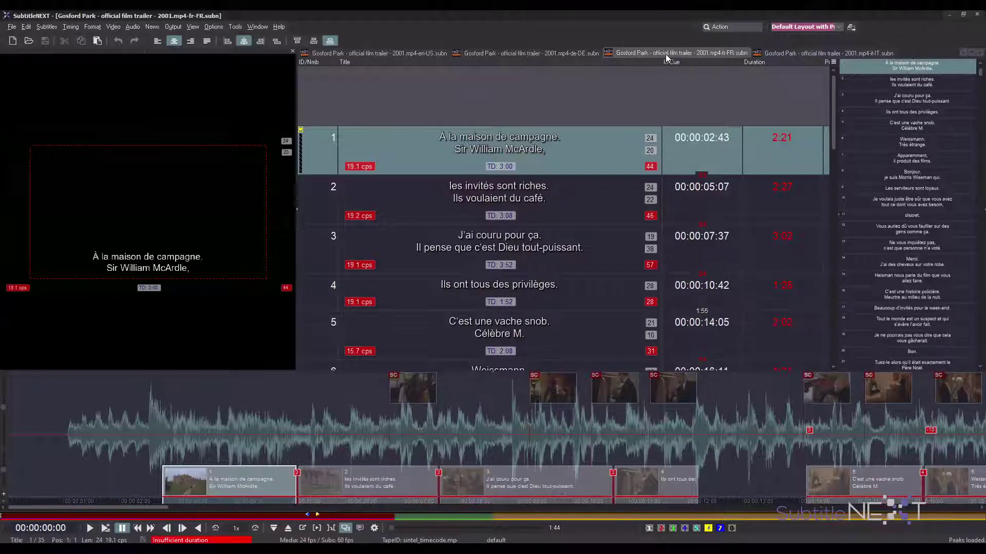
{"action": "left_click", "coordinate": [789, 57]}
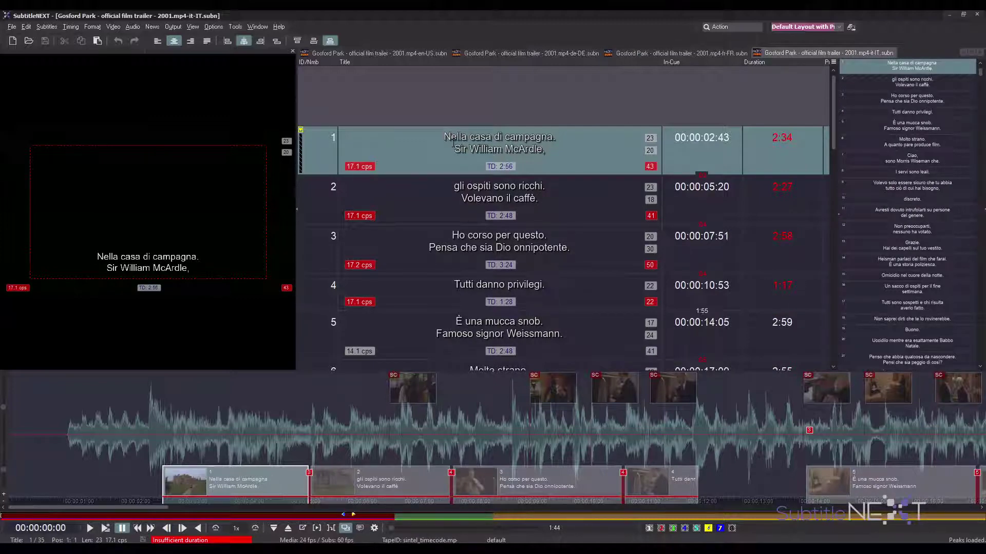
- Play and pause the trailer with Ctrl+Space, then step through the Italian rows to subtitle 3
{"action": "key", "text": "Down"}
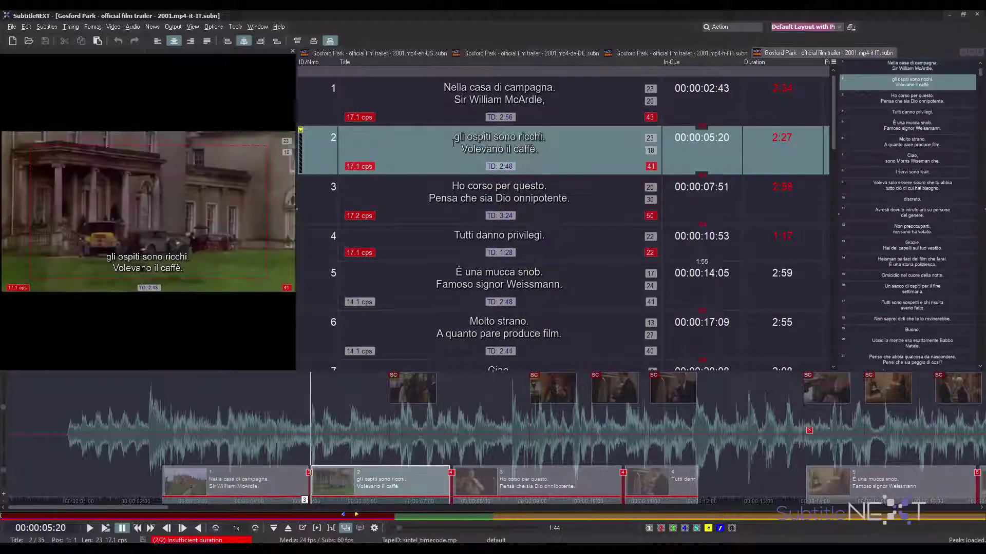
{"action": "key", "text": "Up"}
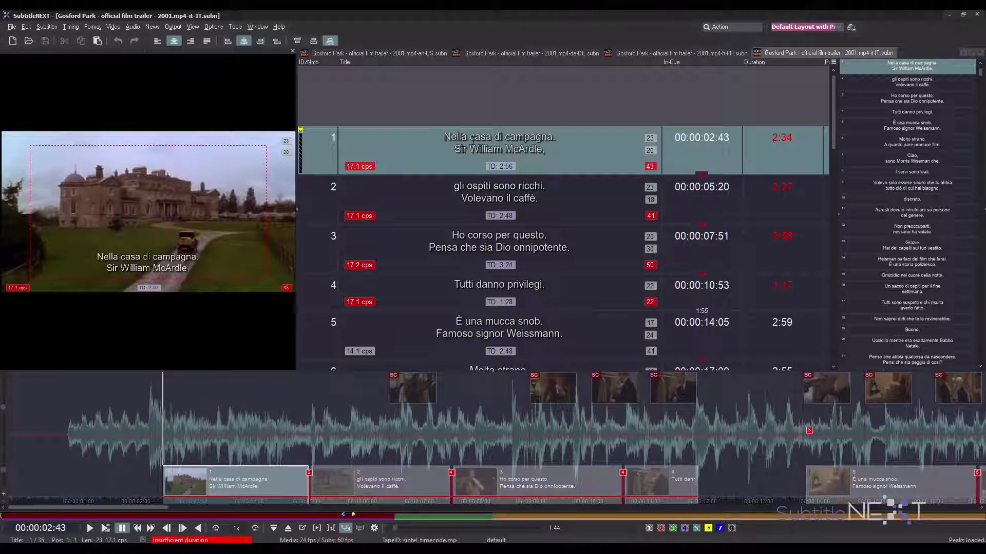
{"action": "left_click", "coordinate": [481, 143]}
{"action": "key", "text": "ctrl+space"}
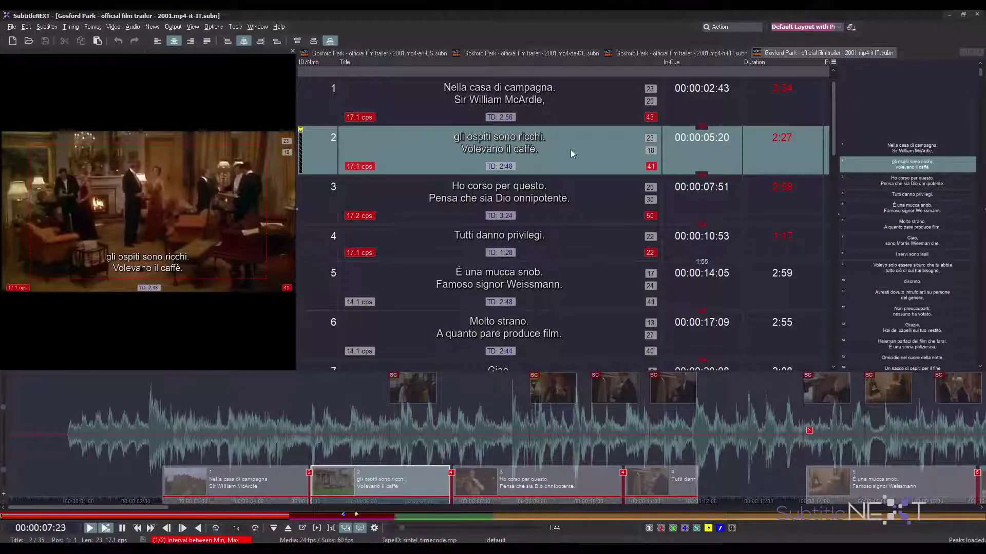
{"action": "key", "text": "ctrl+space"}
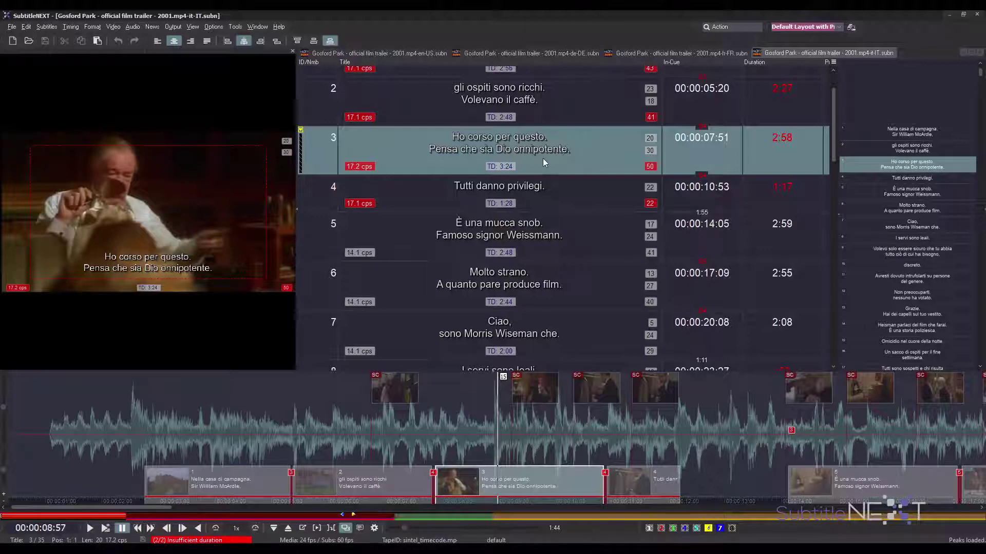
{"action": "key", "text": "Down"}
{"action": "key", "text": "Up"}
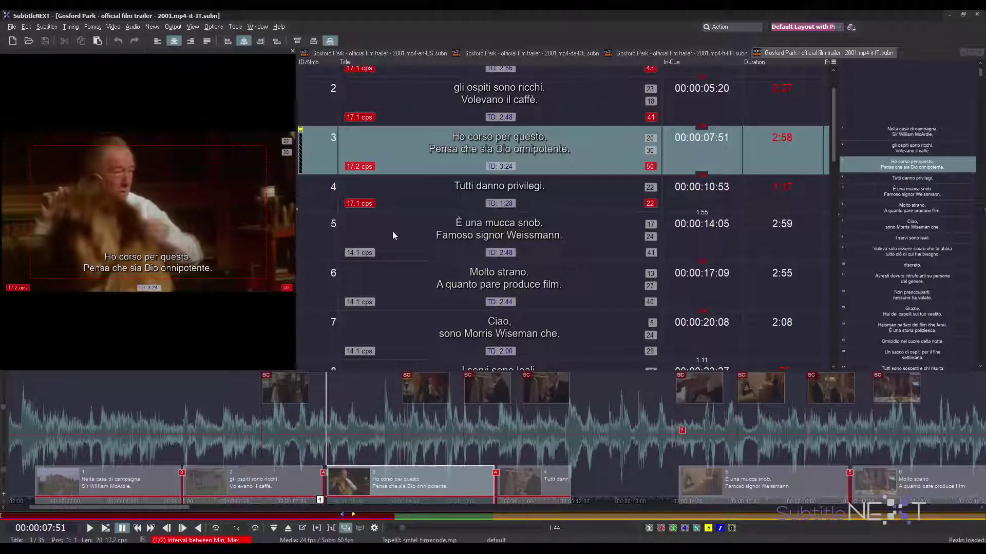
- Start a subtitle format conversion in Batch Conversions with the three Gosford Park subtitle files
{"action": "left_click", "coordinate": [221, 28]}
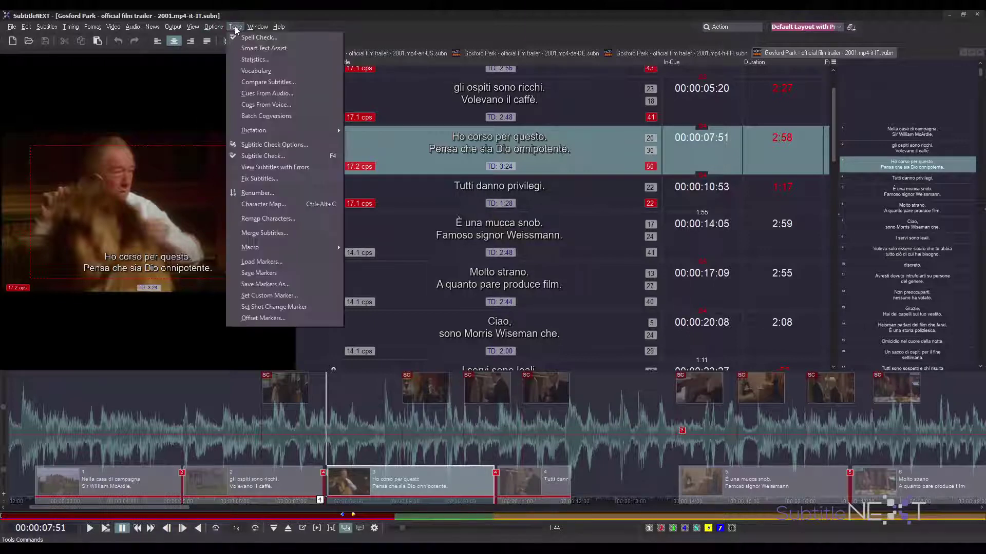
{"action": "left_click", "coordinate": [272, 117]}
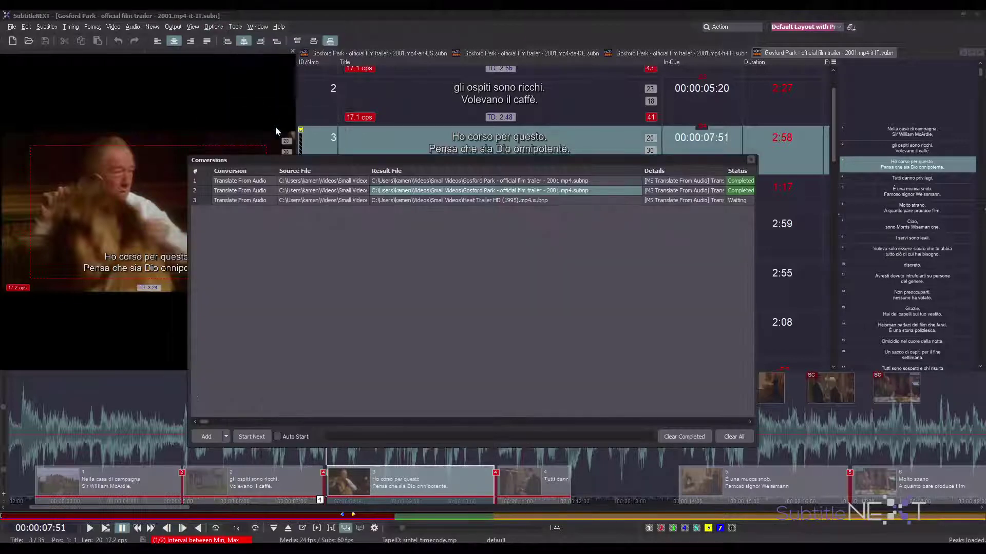
{"action": "left_click", "coordinate": [226, 437]}
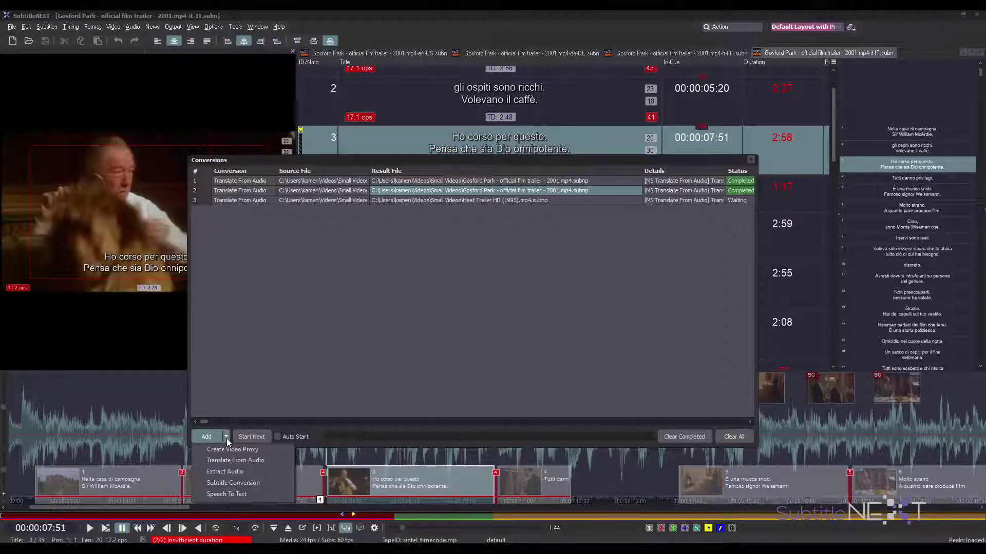
{"action": "left_click", "coordinate": [239, 483]}
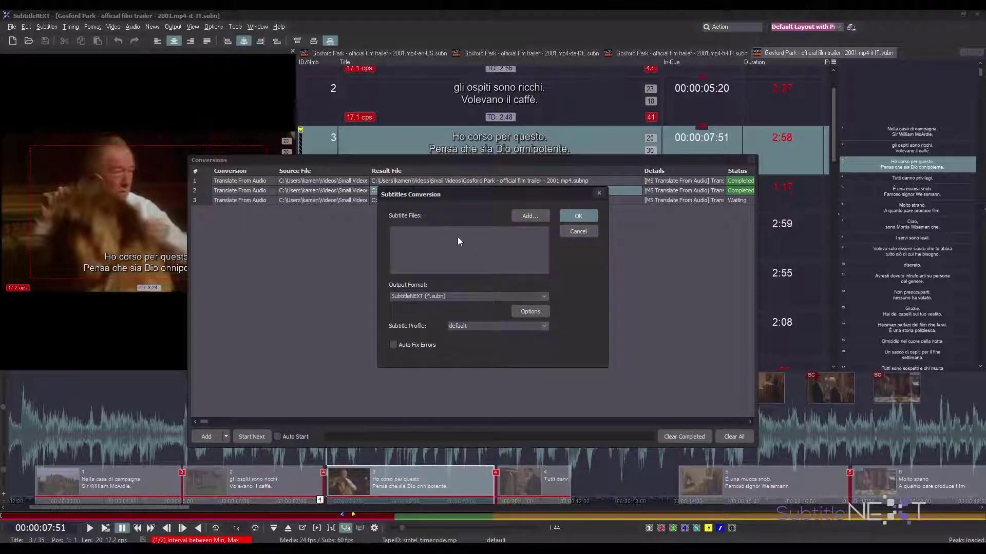
{"action": "left_click", "coordinate": [522, 217]}
{"action": "left_click", "coordinate": [120, 112]}
{"action": "left_click", "coordinate": [229, 113], "text": "shift"}
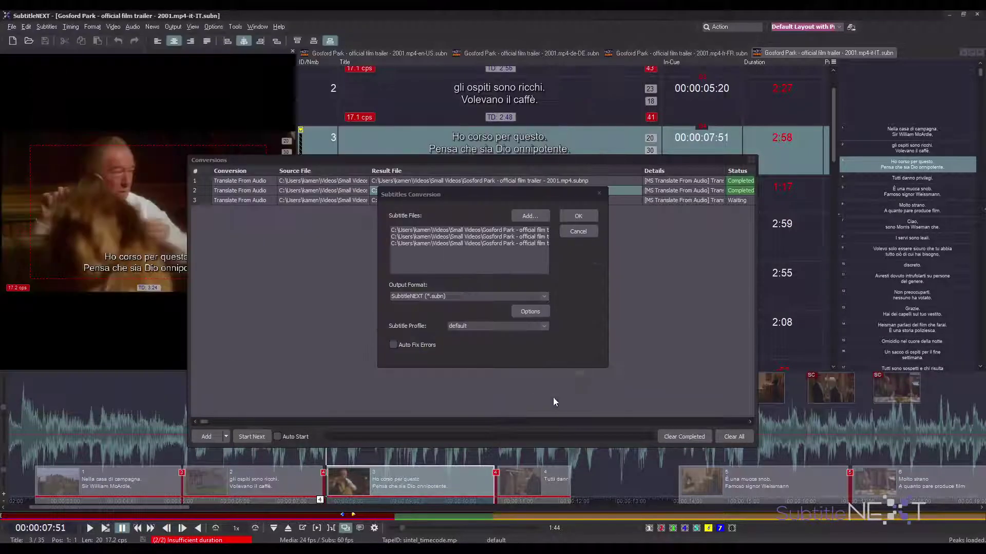
{"action": "left_click", "coordinate": [557, 394]}
- Set the output format to EBU file (*.stl) and review its export settings
{"action": "left_click", "coordinate": [404, 297]}
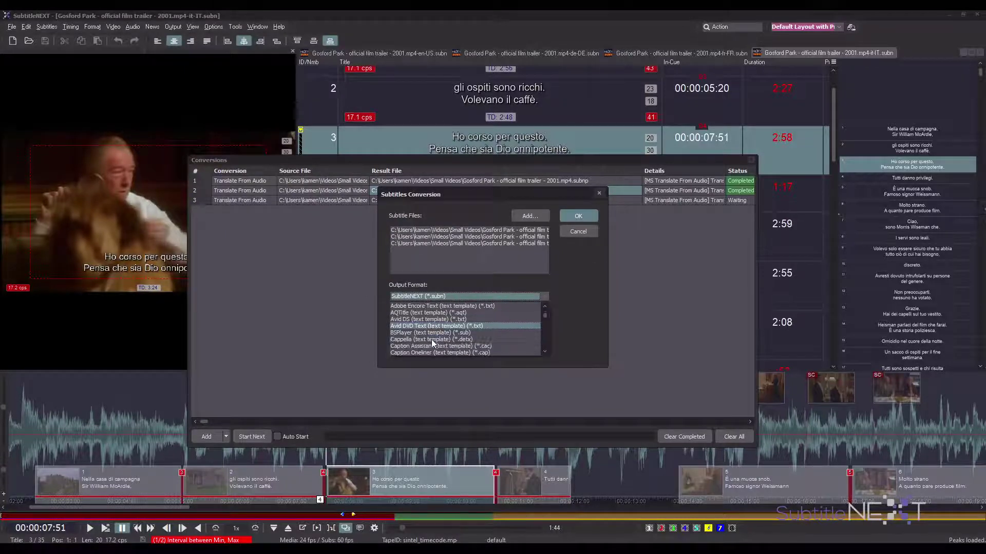
{"action": "scroll", "coordinate": [439, 335], "scroll_direction": "down", "scroll_amount": 1}
{"action": "scroll", "coordinate": [439, 335], "scroll_direction": "down", "scroll_amount": 5}
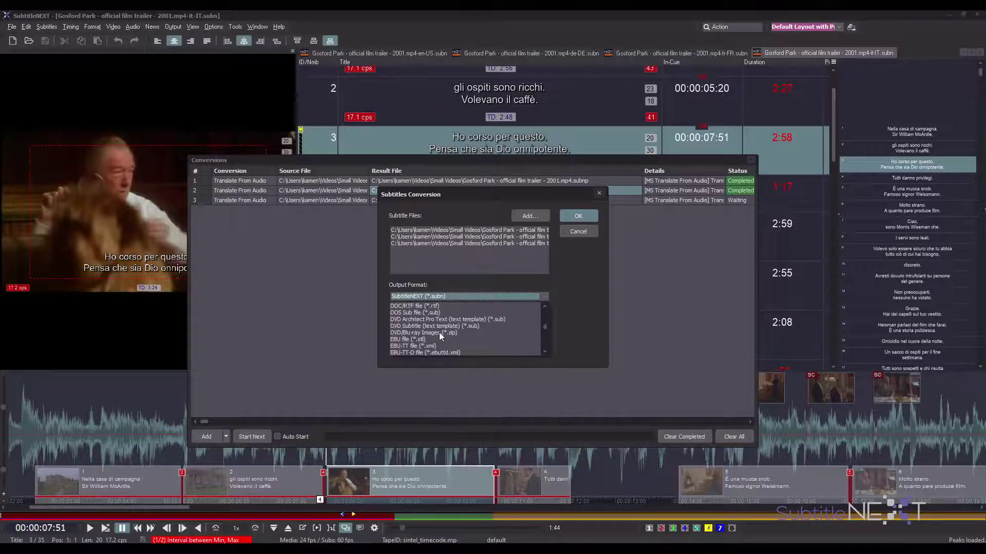
{"action": "scroll", "coordinate": [432, 350], "scroll_direction": "down", "scroll_amount": 1}
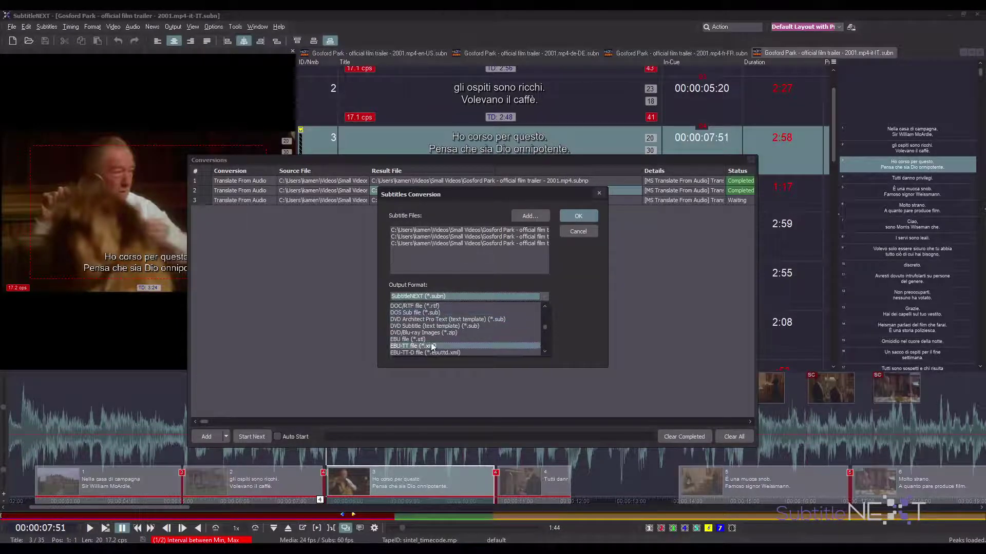
{"action": "left_click", "coordinate": [430, 339]}
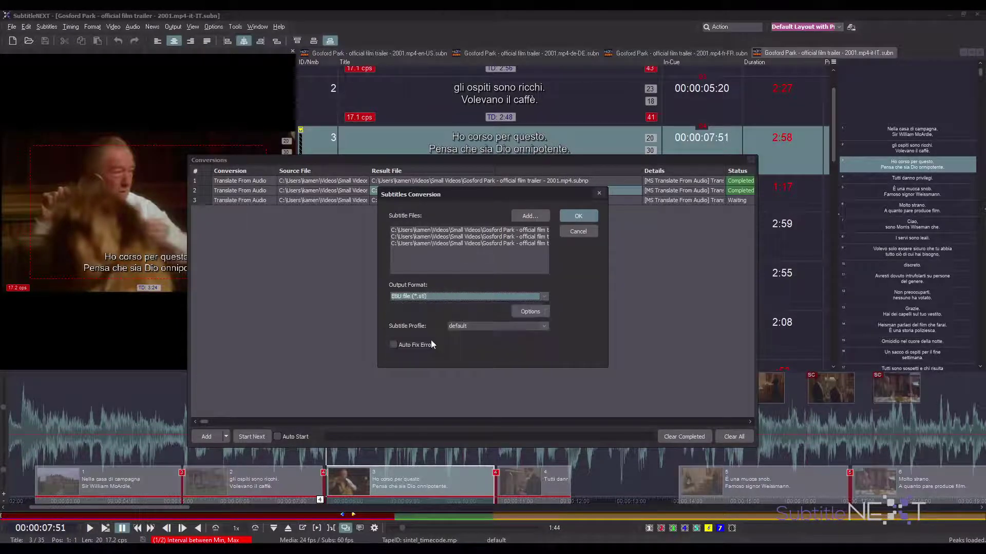
{"action": "left_click", "coordinate": [526, 313]}
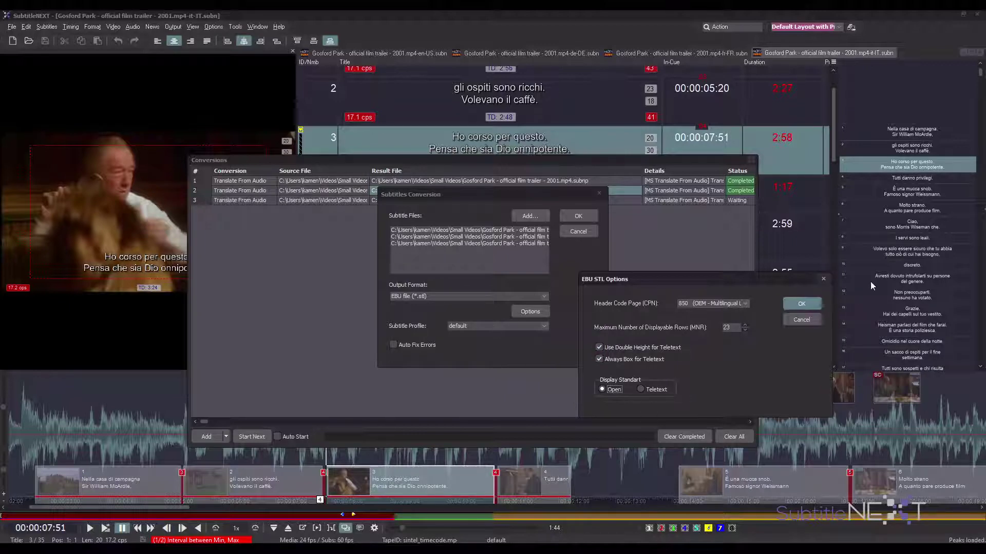
{"action": "left_click", "coordinate": [824, 278]}
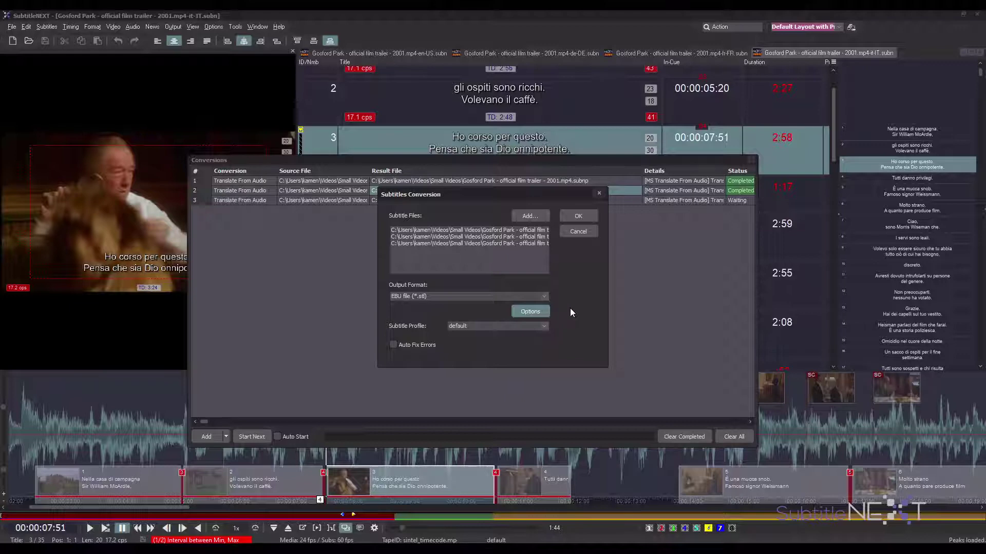
- Keep the default profile, enable Auto Fix Errors, add the three jobs, and close the list
{"action": "left_click", "coordinate": [485, 328]}
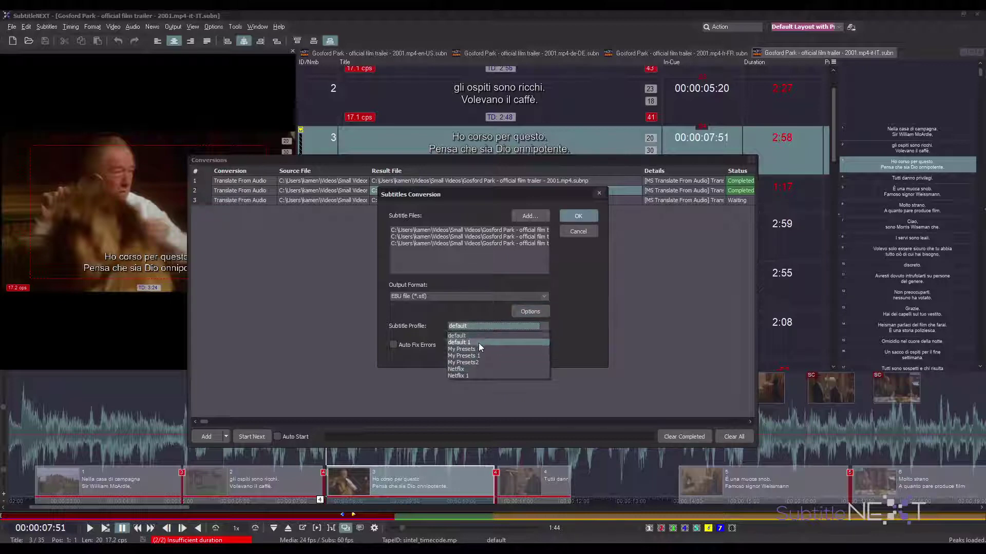
{"action": "left_click", "coordinate": [481, 324]}
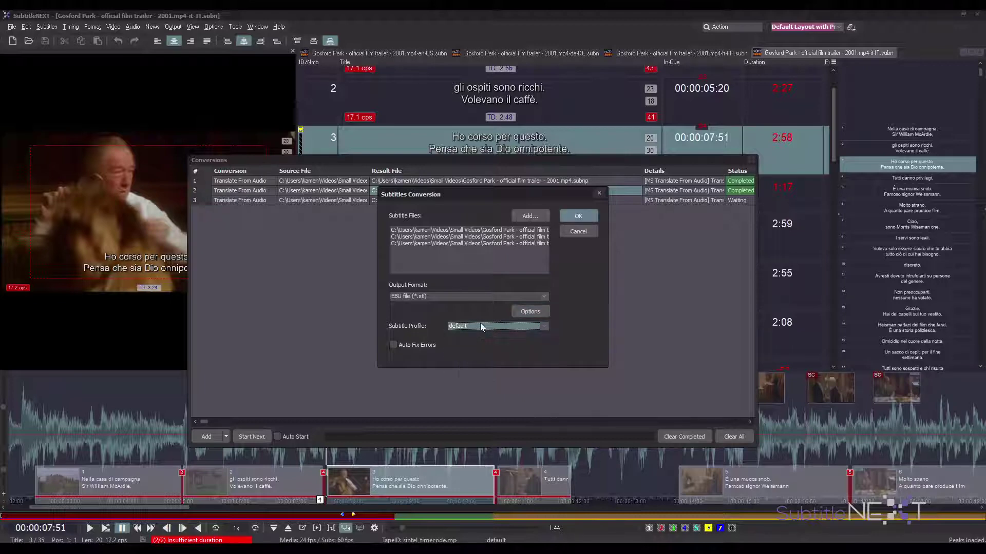
{"action": "left_click", "coordinate": [405, 346]}
{"action": "left_click", "coordinate": [586, 217]}
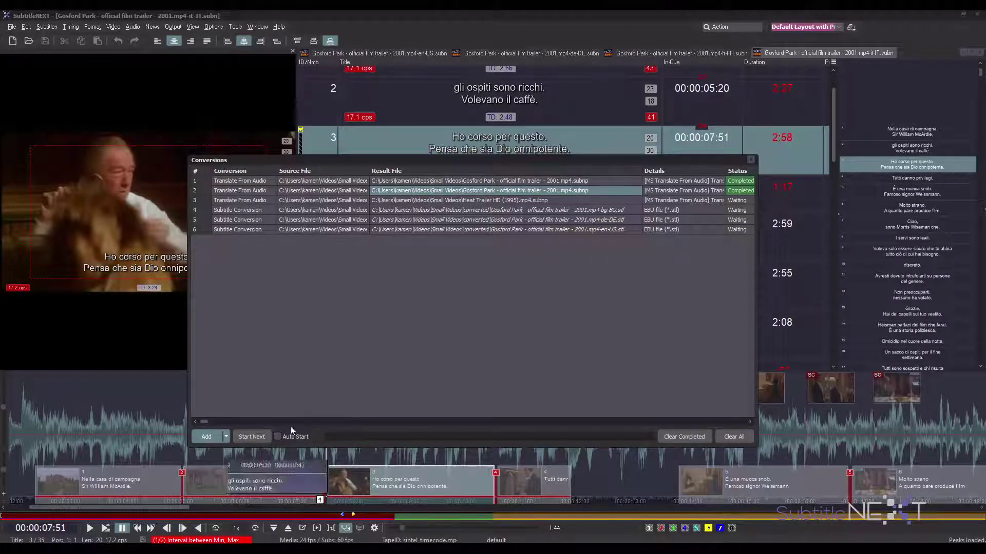
{"action": "left_click", "coordinate": [750, 161]}
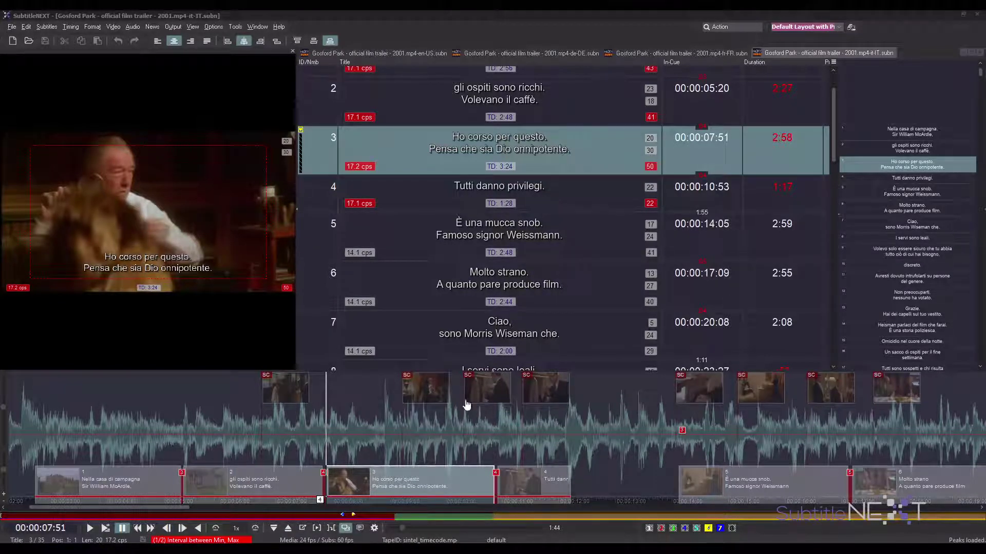
- Apply the Netflix subtitle profile to the Italian subtitles
{"action": "left_click", "coordinate": [559, 264]}
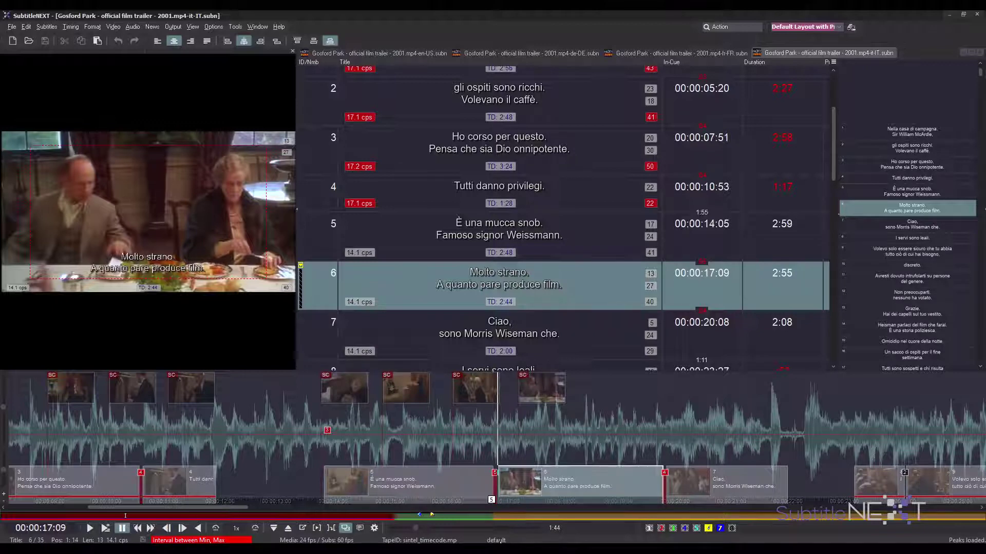
{"action": "double_click", "coordinate": [496, 541]}
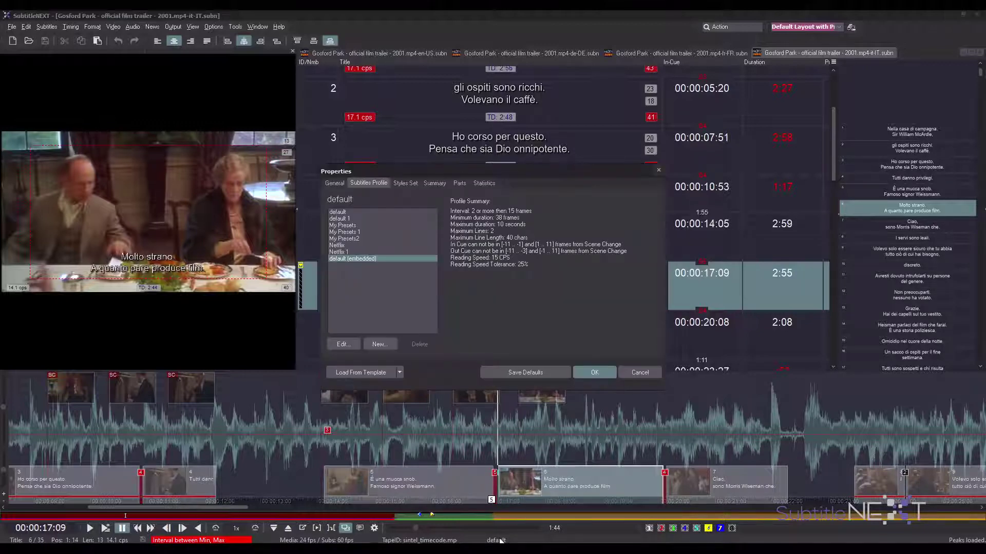
{"action": "left_click", "coordinate": [347, 245]}
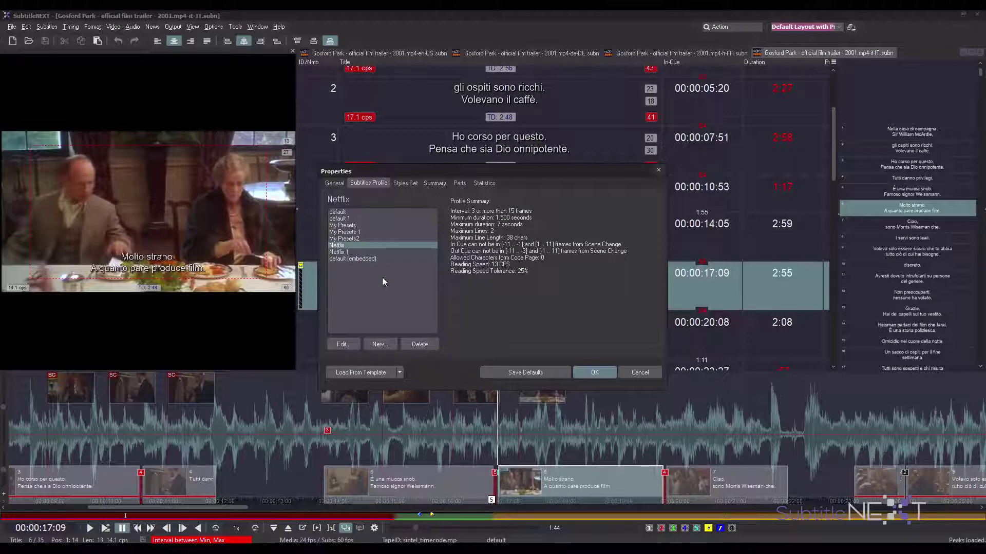
{"action": "left_click", "coordinate": [596, 372]}
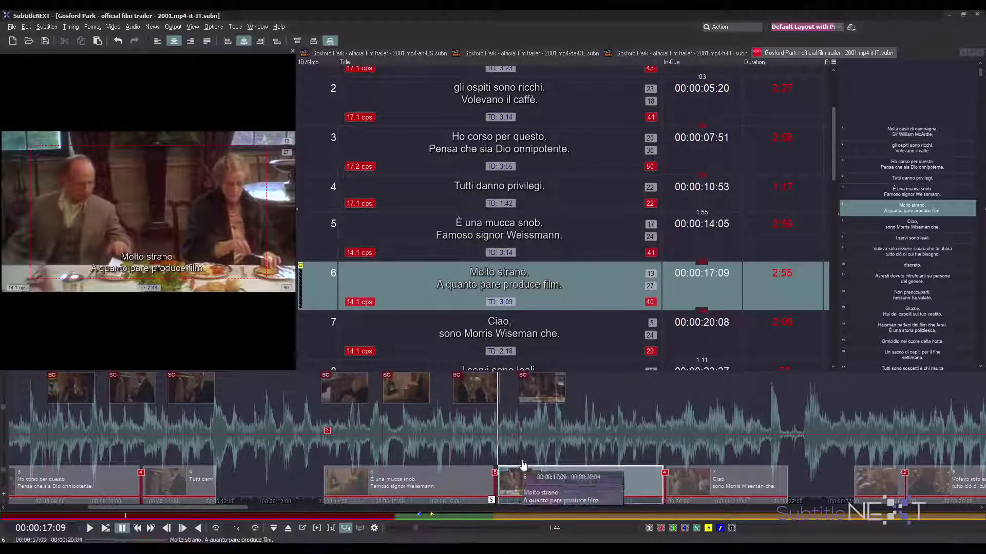
- Inspect subtitle 4's flagged duration errors, flip to English and back, and scrub the video
{"action": "left_click", "coordinate": [457, 226]}
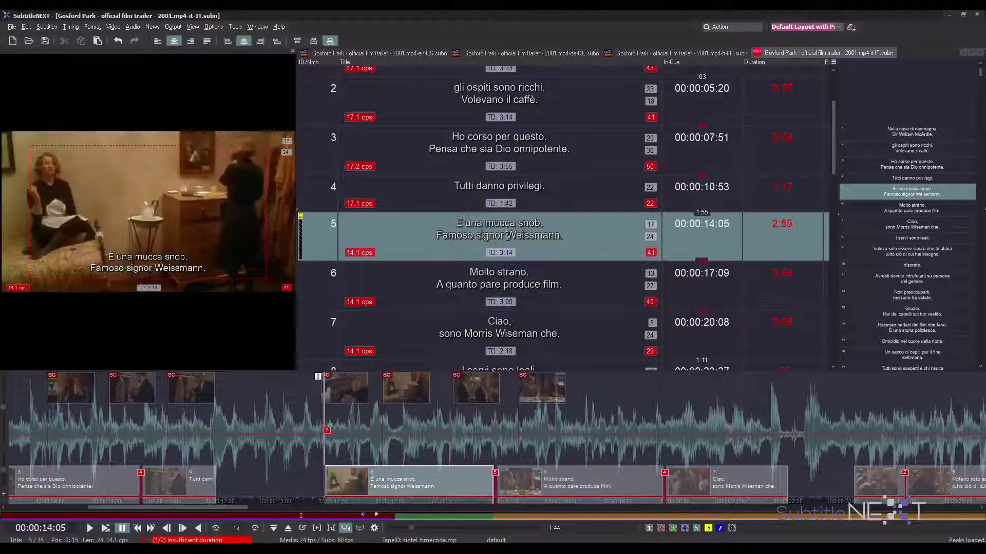
{"action": "key", "text": "Up"}
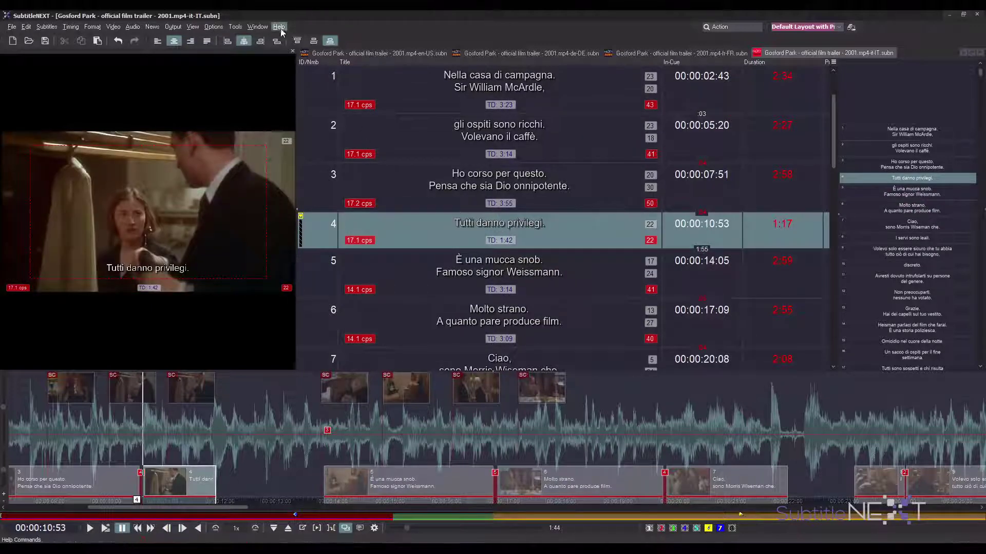
{"action": "key", "text": "ctrl+Tab"}
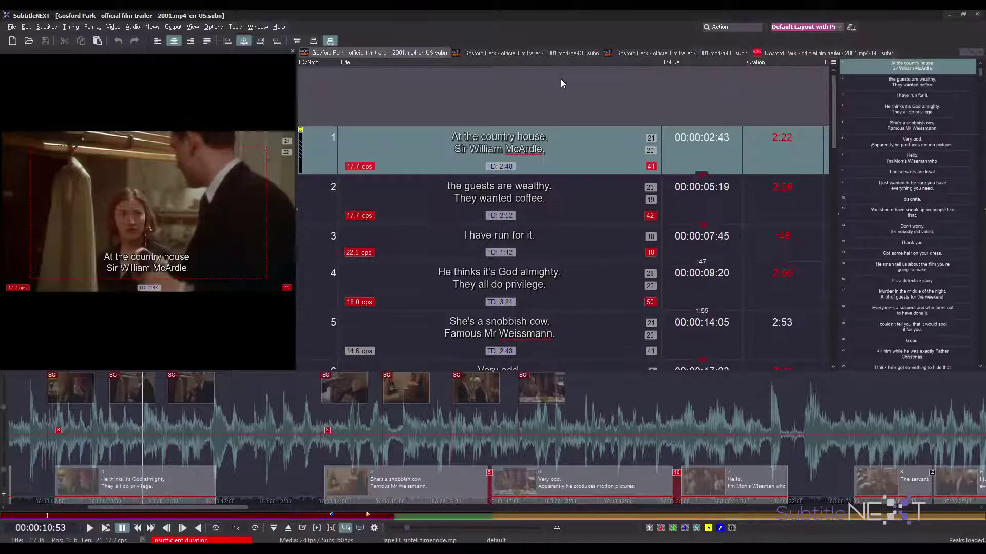
{"action": "key", "text": "ctrl+Tab"}
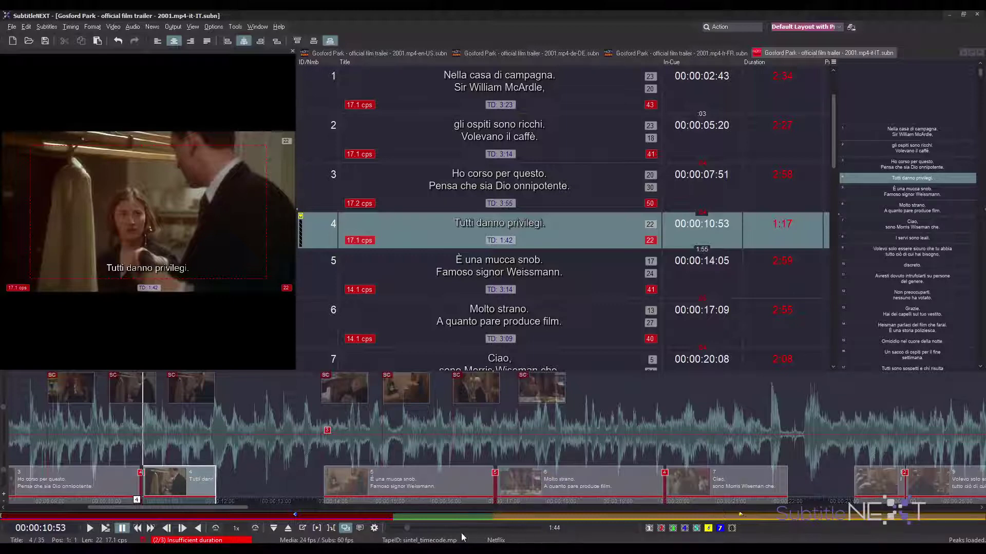
{"action": "left_click_drag", "start_coordinate": [407, 529], "coordinate": [565, 534]}
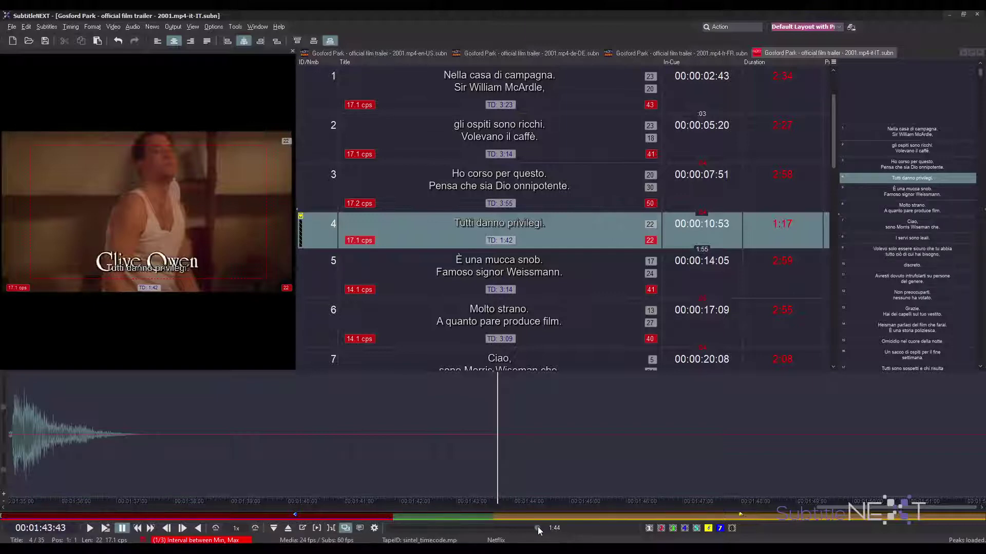
{"action": "left_click_drag", "start_coordinate": [538, 528], "coordinate": [416, 528]}
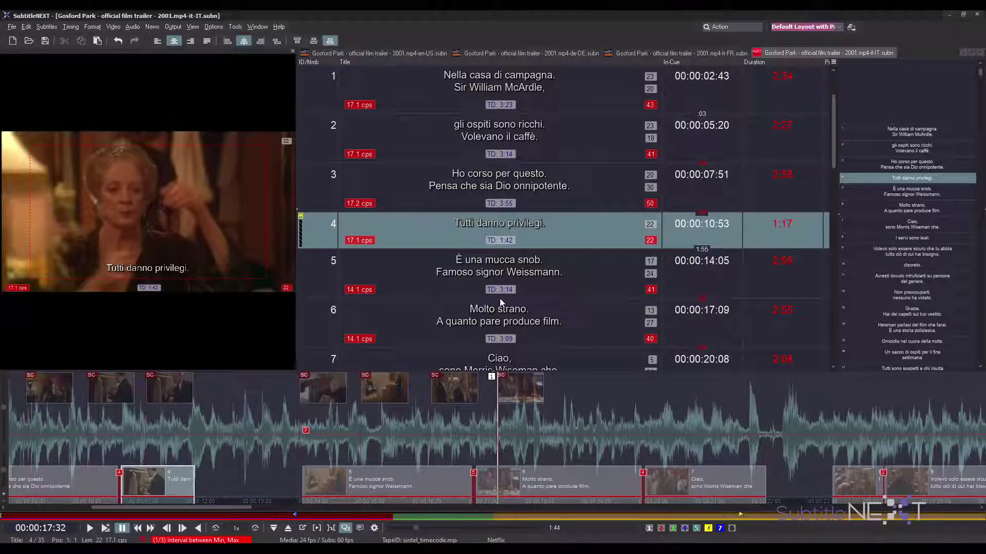
- Switch the screen arrangement to the Default Layout
{"action": "left_click", "coordinate": [492, 207]}
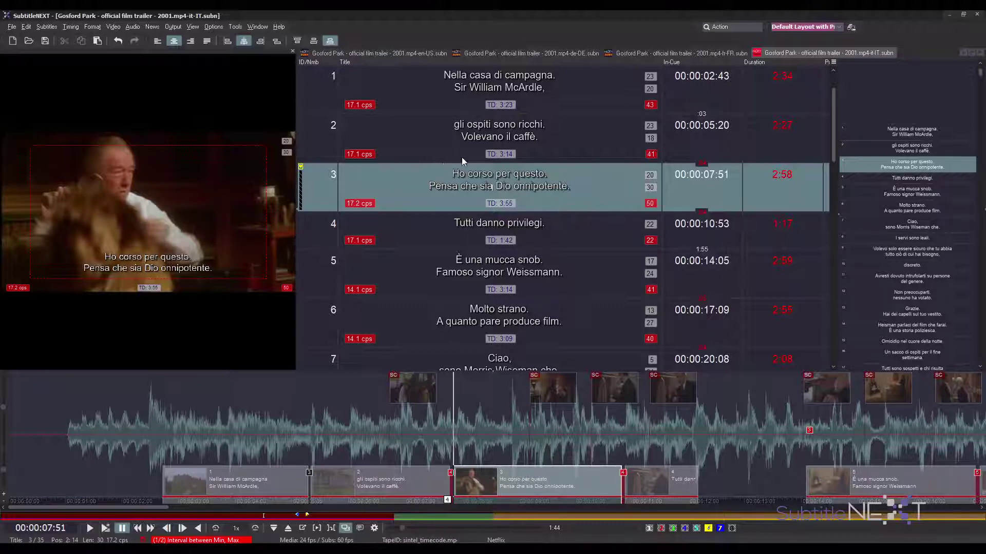
{"action": "left_click", "coordinate": [841, 29]}
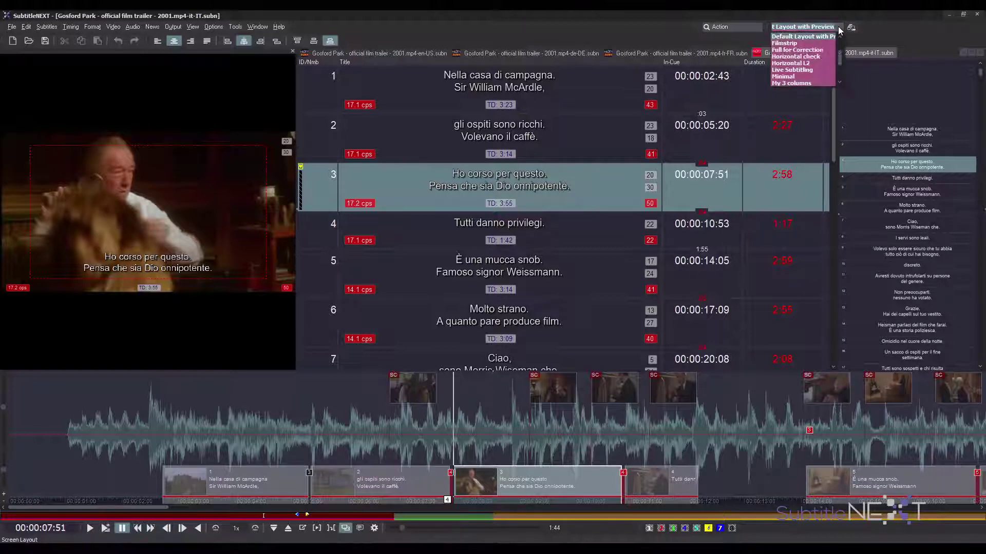
{"action": "scroll", "coordinate": [791, 57], "scroll_direction": "up", "scroll_amount": 2}
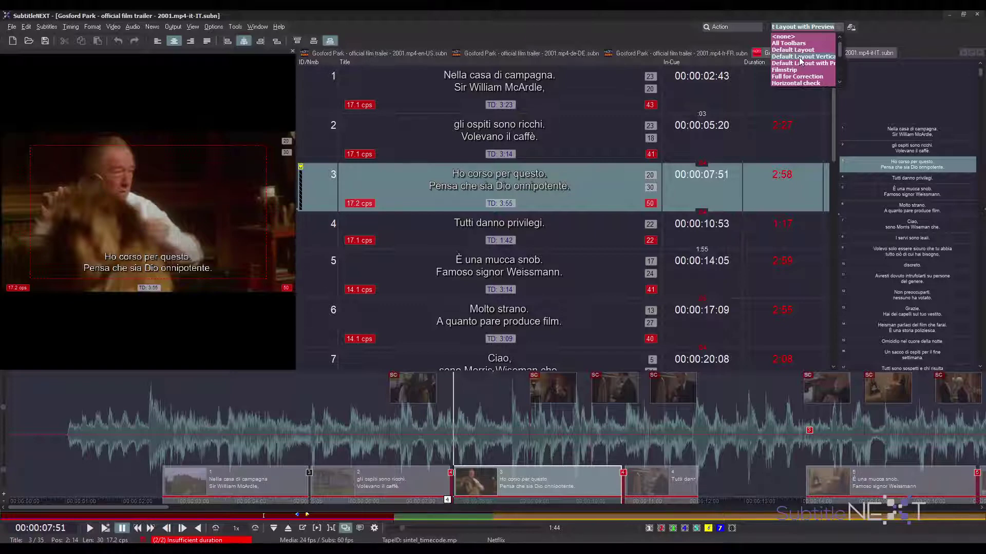
{"action": "left_click", "coordinate": [800, 62]}
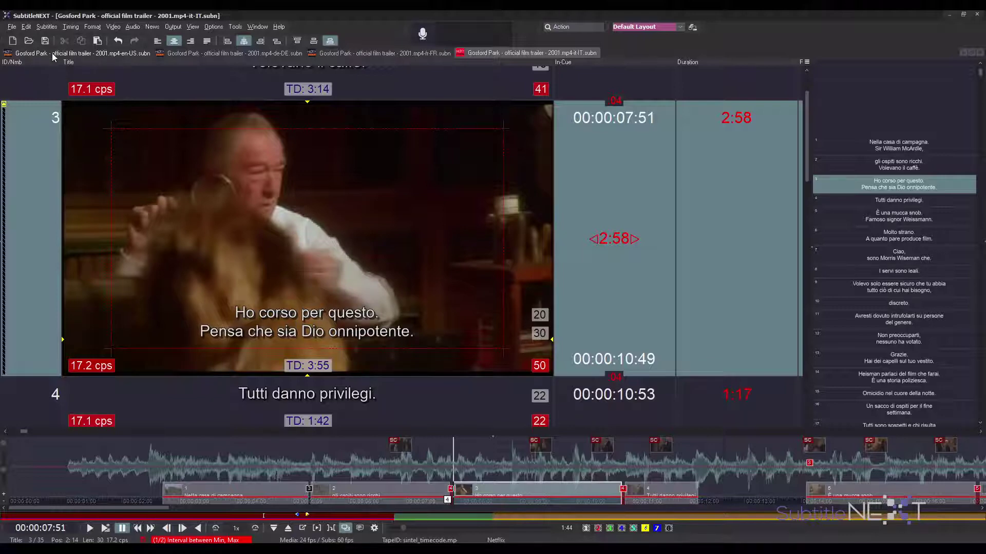
- Close all files except English en-US without saving, then clear all its timecodes with Ctrl+Delete
{"action": "left_click", "coordinate": [96, 53]}
{"action": "right_click", "coordinate": [93, 54]}
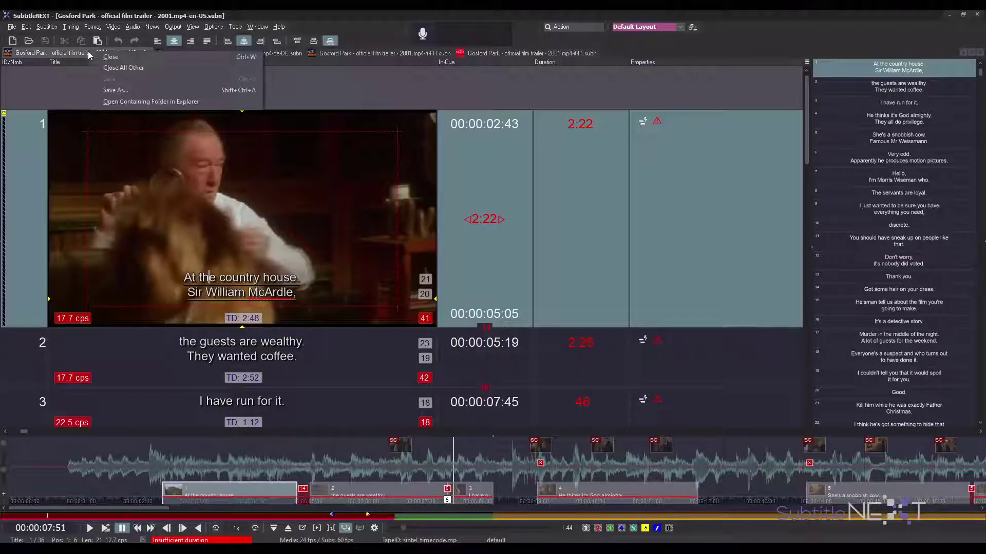
{"action": "left_click", "coordinate": [123, 67]}
{"action": "left_click", "coordinate": [498, 296]}
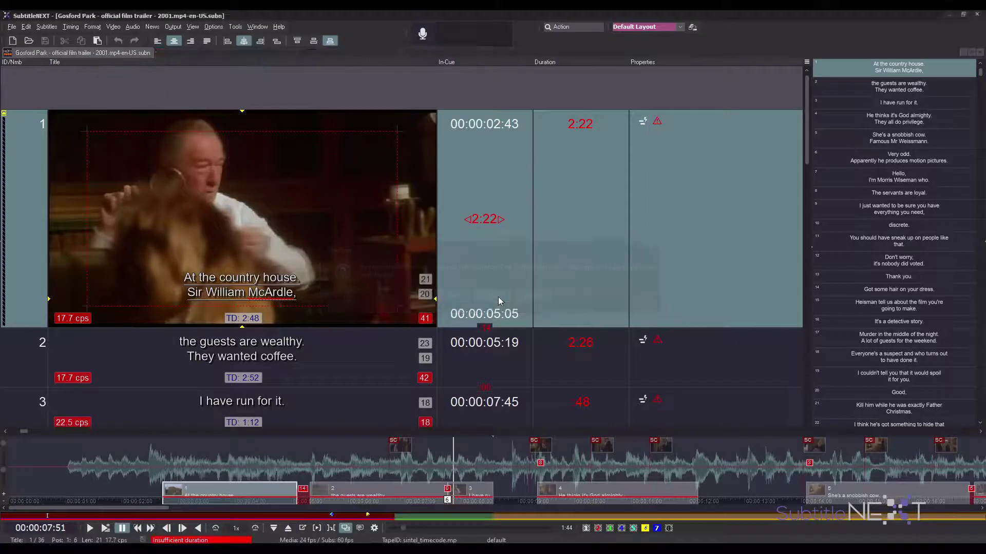
{"action": "left_click", "coordinate": [267, 280]}
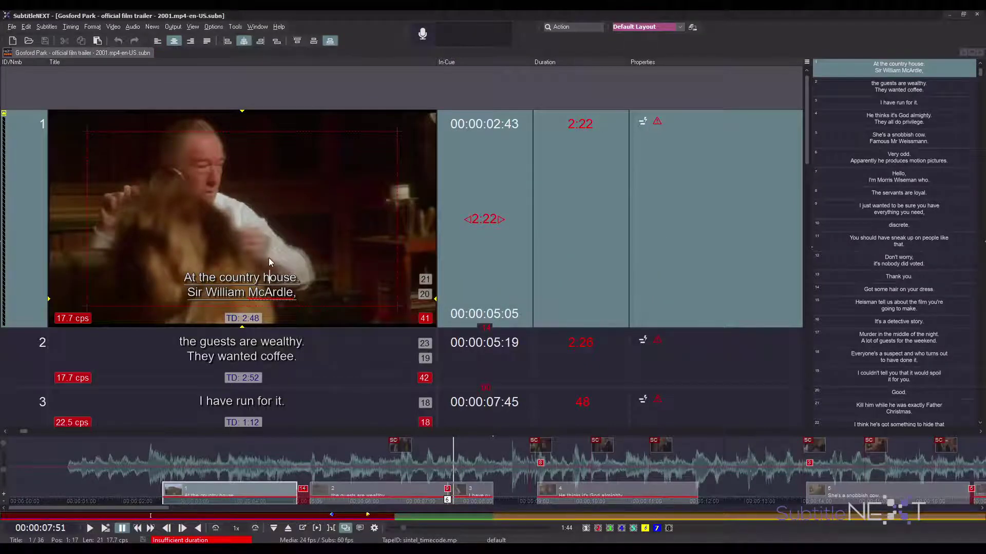
{"action": "key", "text": "ctrl+Delete"}
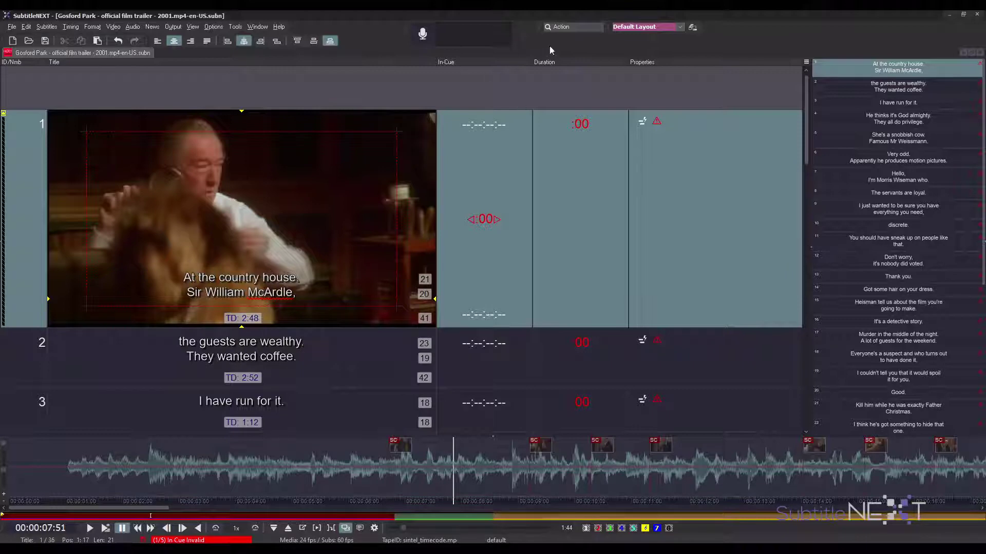
- Enable the Action Mode bar, go LIVE, and cue subtitle 1 on and off air
{"action": "right_click", "coordinate": [774, 26]}
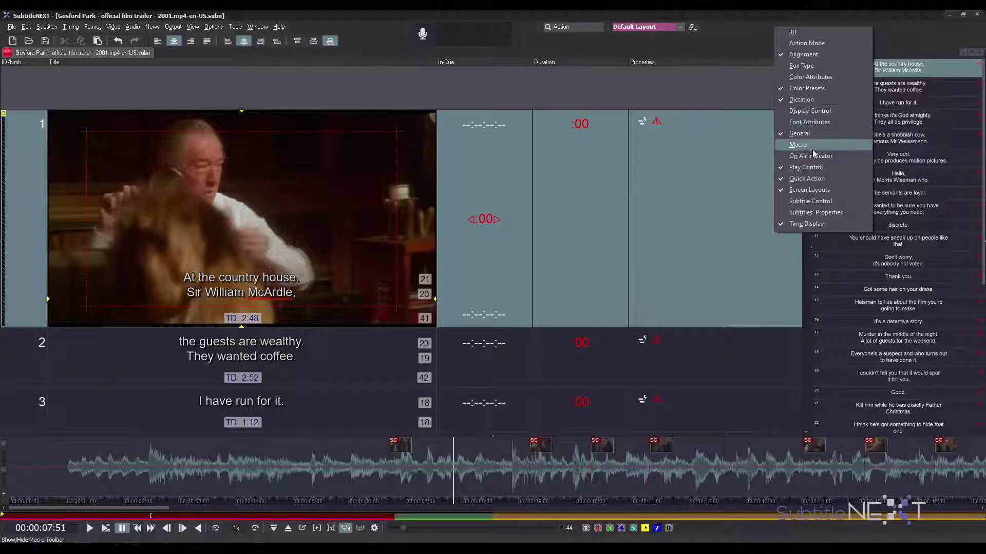
{"action": "left_click", "coordinate": [816, 45]}
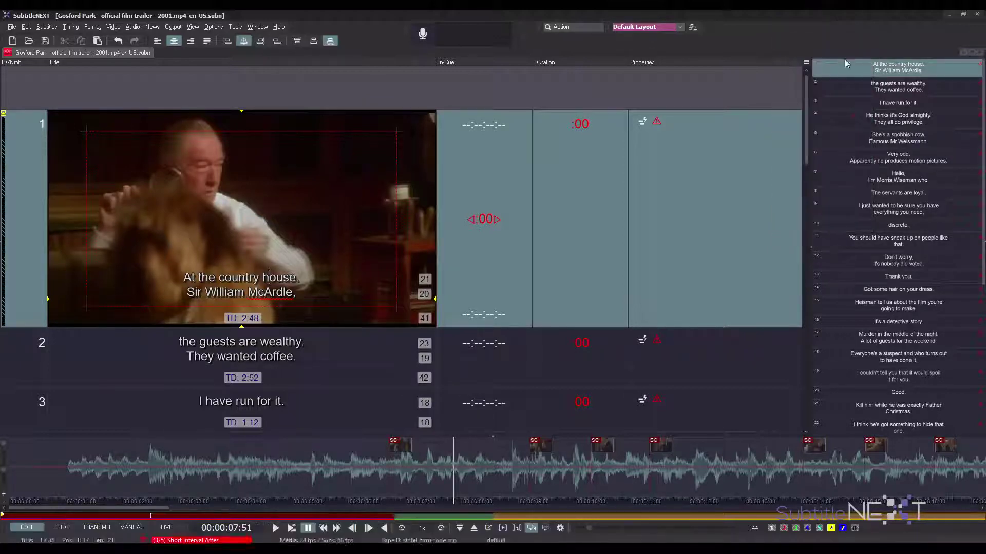
{"action": "left_click", "coordinate": [161, 531]}
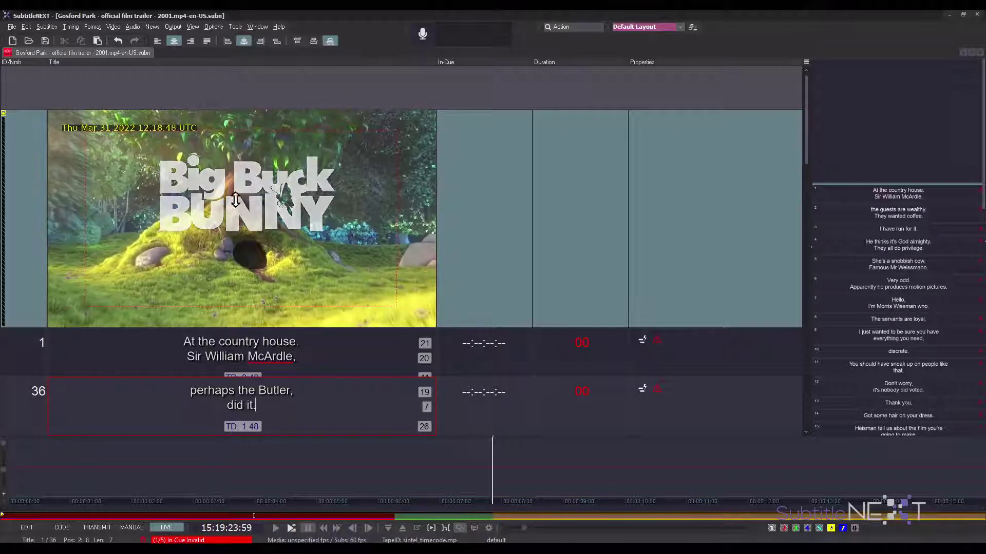
{"action": "key", "text": "Return"}
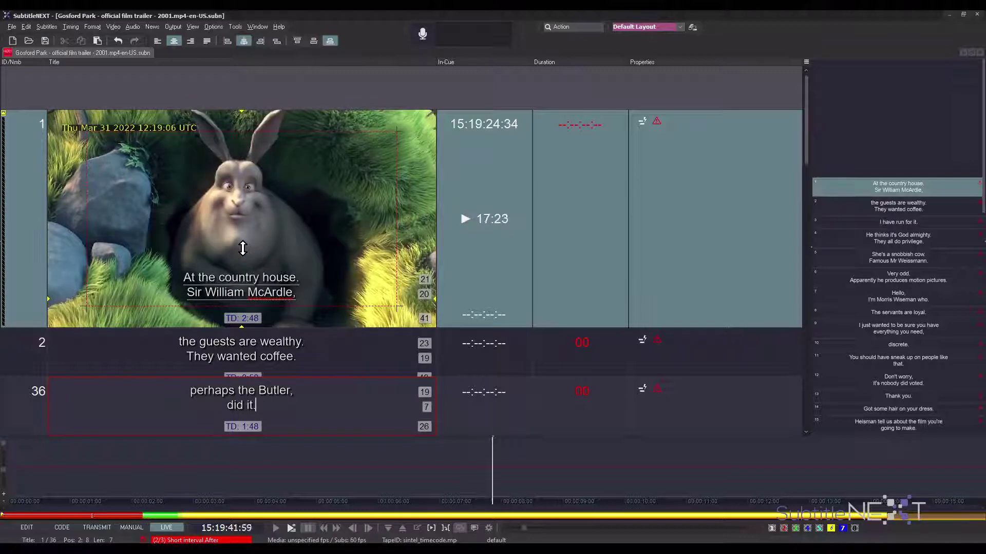
{"action": "key", "text": "Return"}
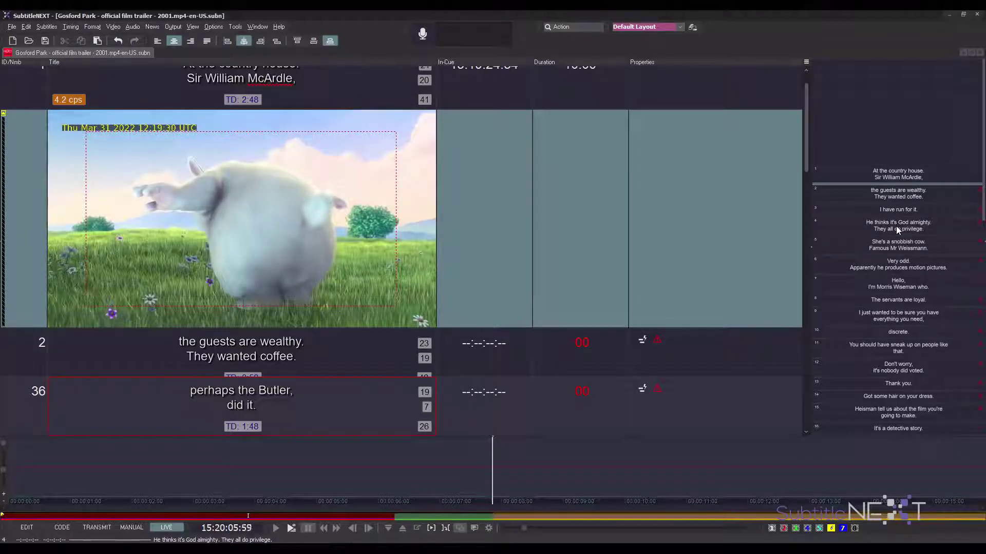
- Select subtitle 6 and join its two lines into one after 'Very odd.'
{"action": "left_click", "coordinate": [900, 226]}
{"action": "left_click", "coordinate": [885, 267]}
{"action": "left_click", "coordinate": [889, 316]}
{"action": "left_click", "coordinate": [890, 256]}
{"action": "key", "text": "End"}
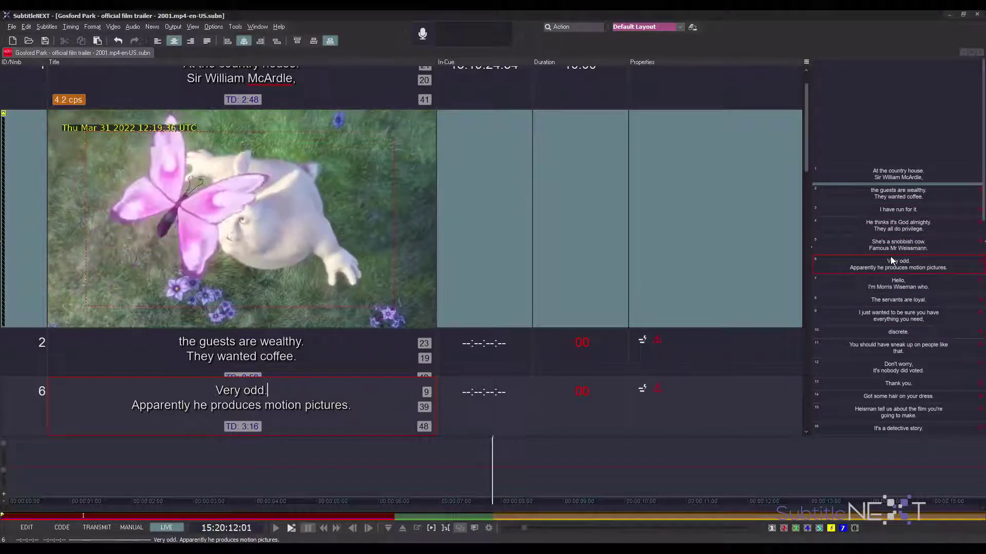
{"action": "key", "text": "Delete"}
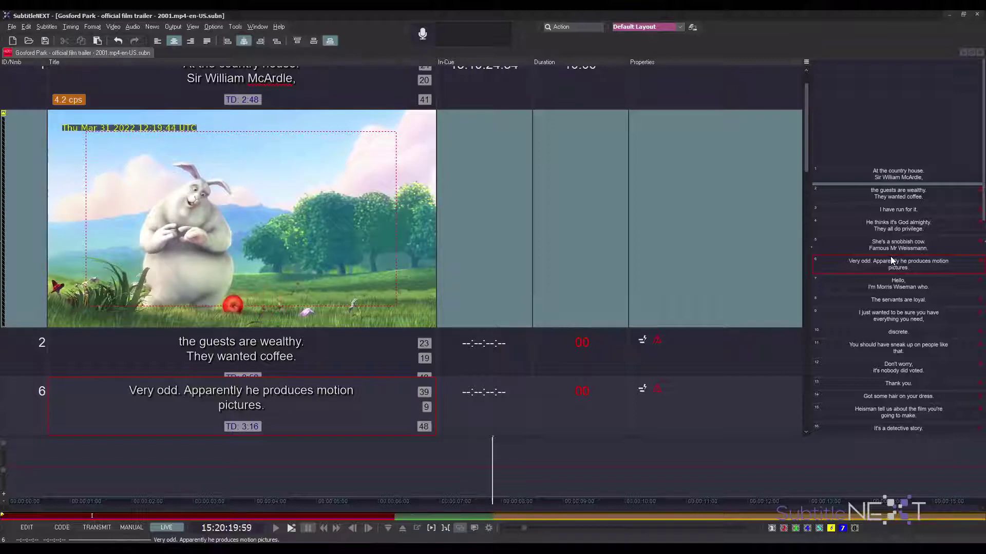
- Put subtitles 6, 3 and 7 on air in that order
{"action": "key", "text": "Return"}
{"action": "key", "text": "3"}
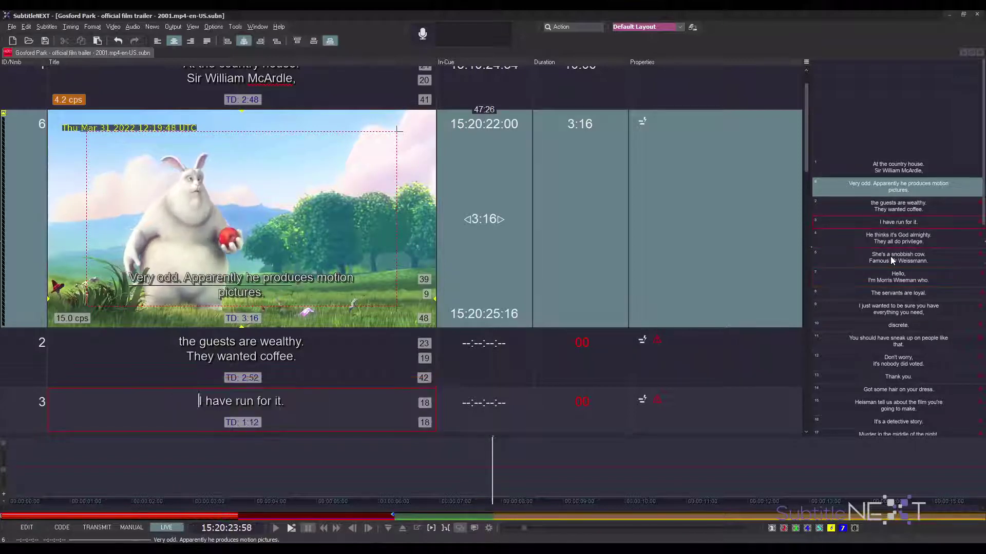
{"action": "key", "text": "Return"}
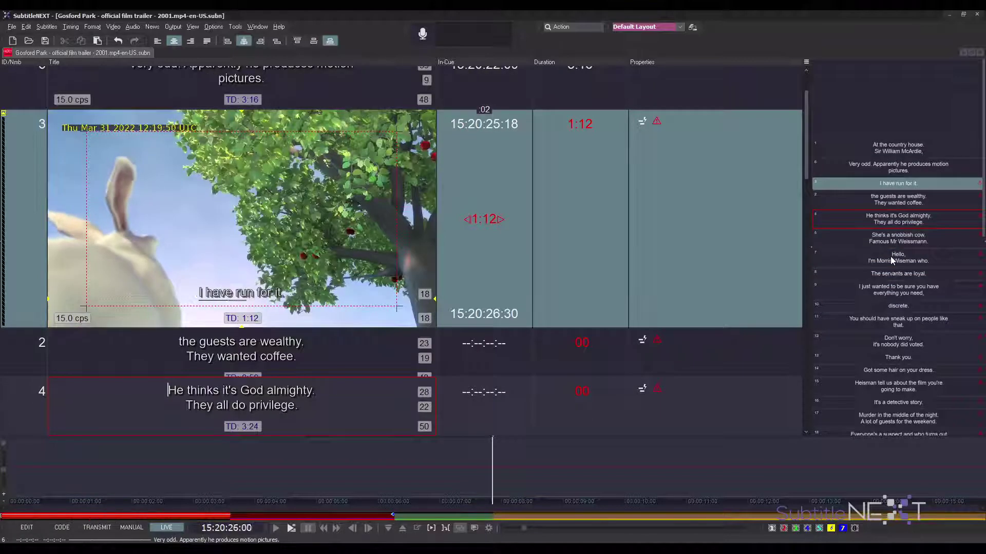
{"action": "key", "text": "Down"}
{"action": "key", "text": "Down"}
{"action": "key", "text": "Return"}
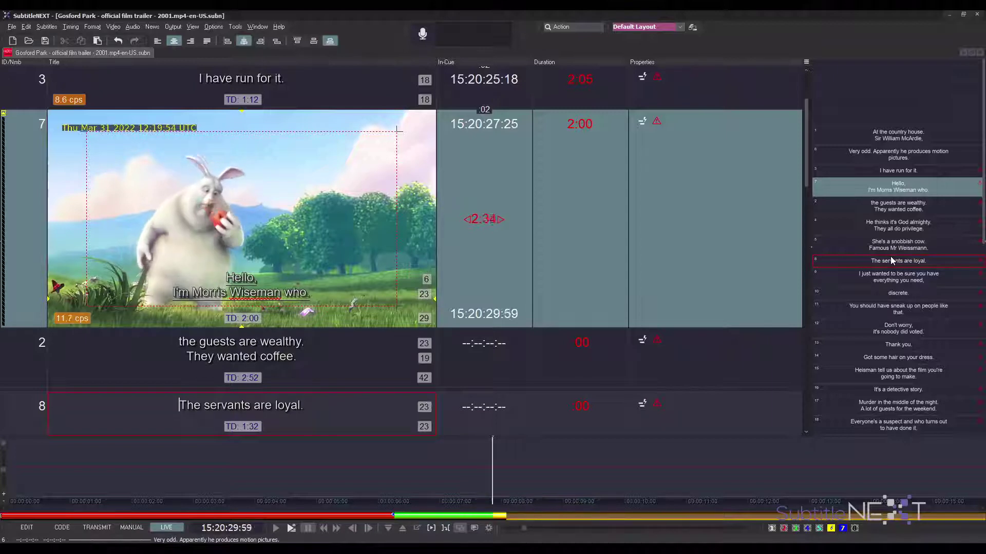
- Take subtitle 7 off air, step through the upcoming subtitles, and return to edit mode
{"action": "key", "text": "Up"}
{"action": "key", "text": "Up"}
{"action": "key", "text": "Down"}
{"action": "key", "text": "Down"}
{"action": "key", "text": "Down"}
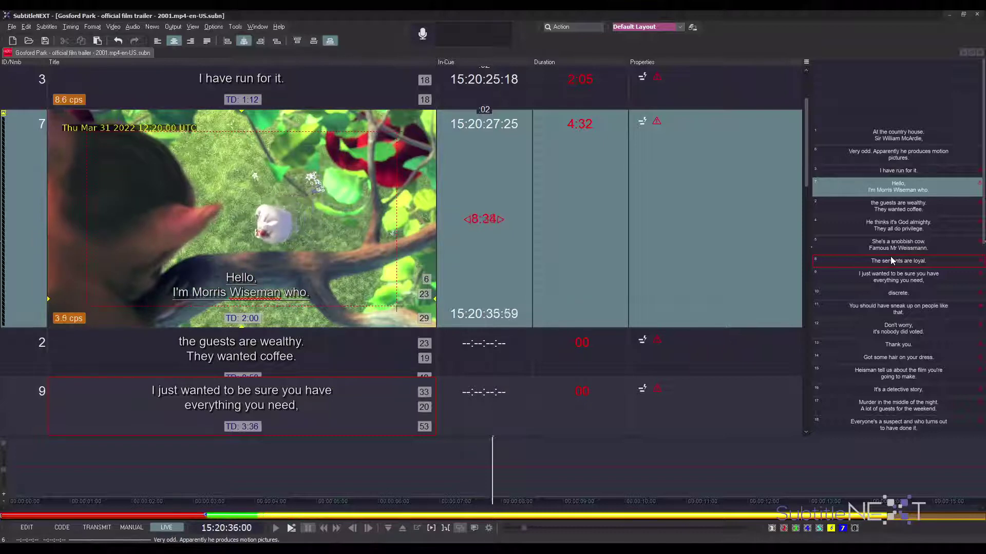
{"action": "key", "text": "Down"}
{"action": "key", "text": "End"}
{"action": "key", "text": "Page_Down"}
{"action": "key", "text": "Page_Down"}
{"action": "key", "text": "Up"}
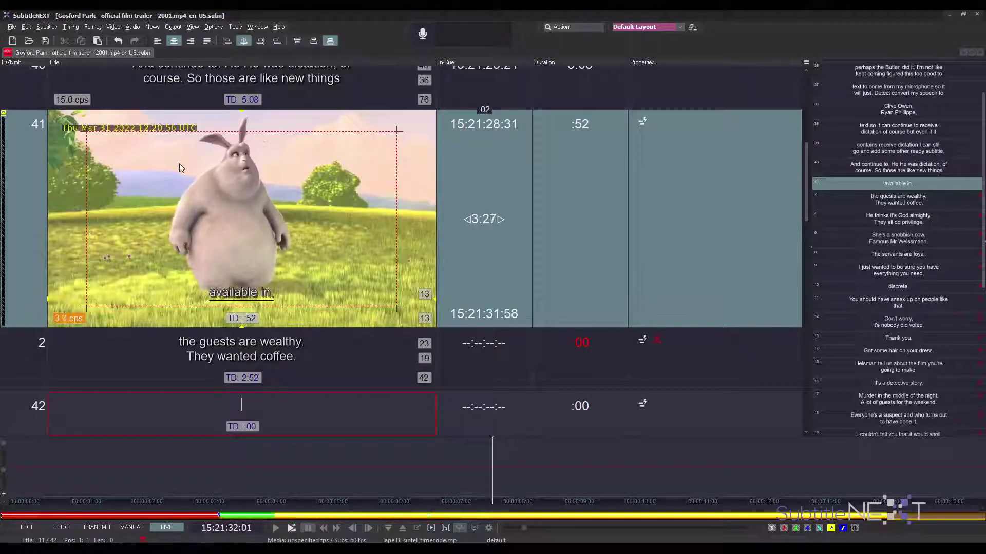
{"action": "key", "text": "Escape"}
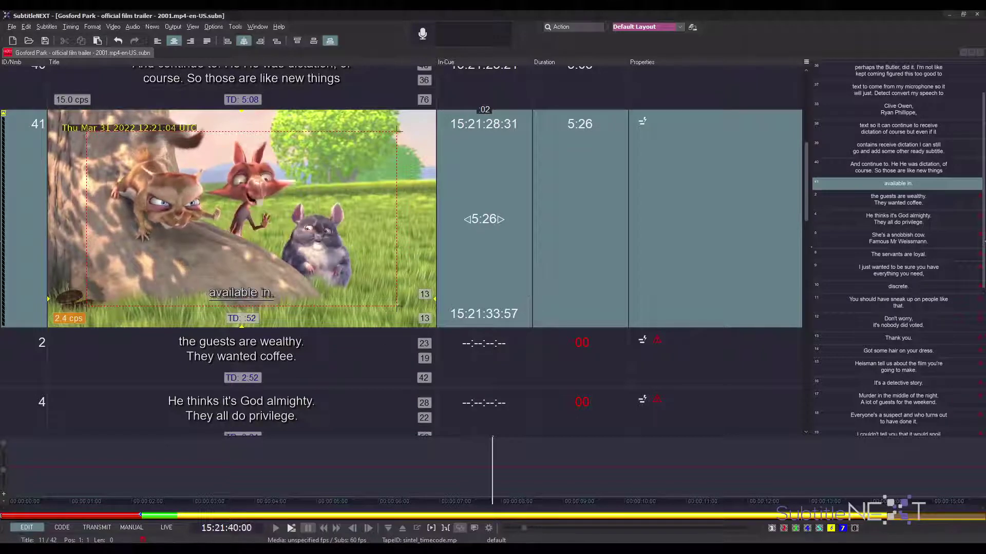
- Open the Live Manager showing DVB, Teletext 1, Zoom 1 and Zoom 2, and move it up-left
{"action": "left_click", "coordinate": [364, 552]}
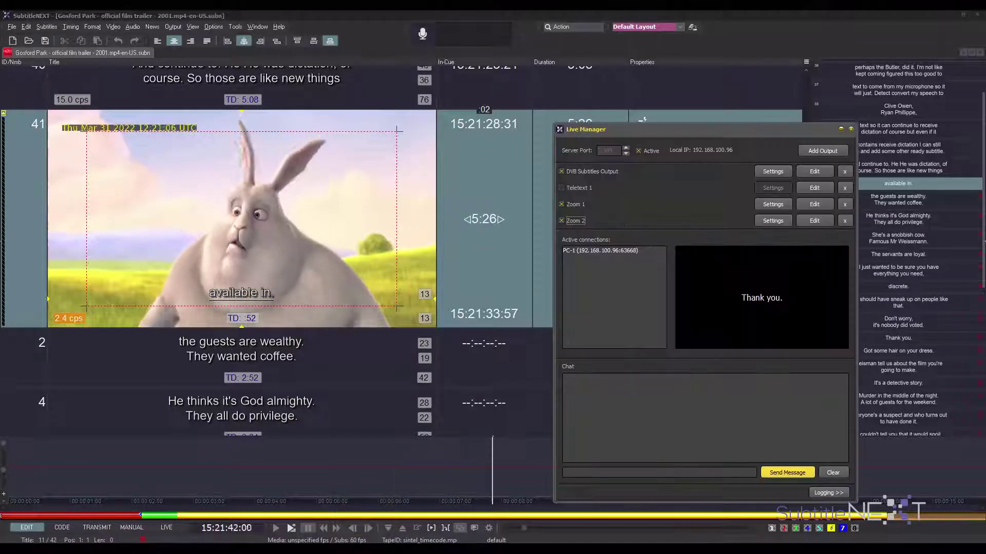
{"action": "left_click_drag", "start_coordinate": [675, 135], "coordinate": [605, 77]}
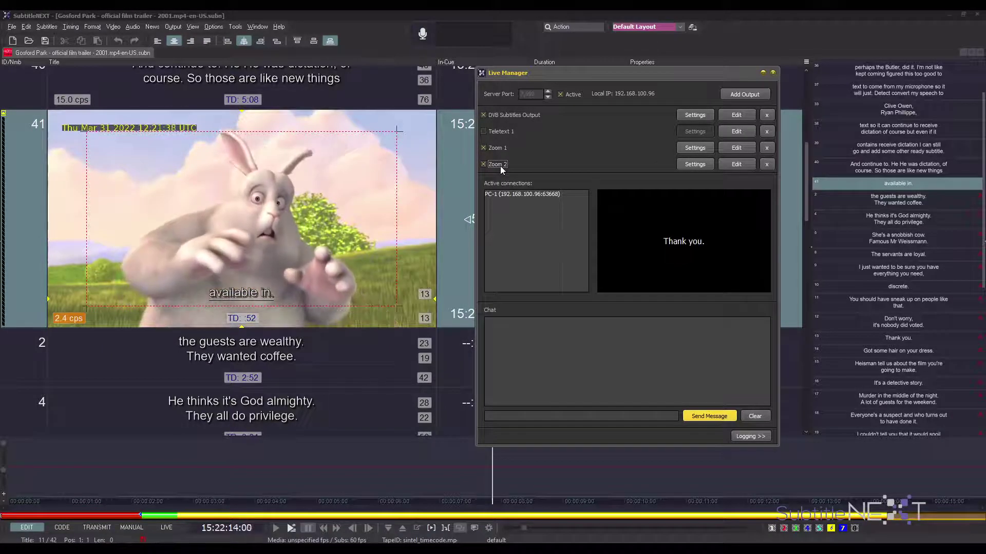
{"action": "left_click", "coordinate": [758, 95]}
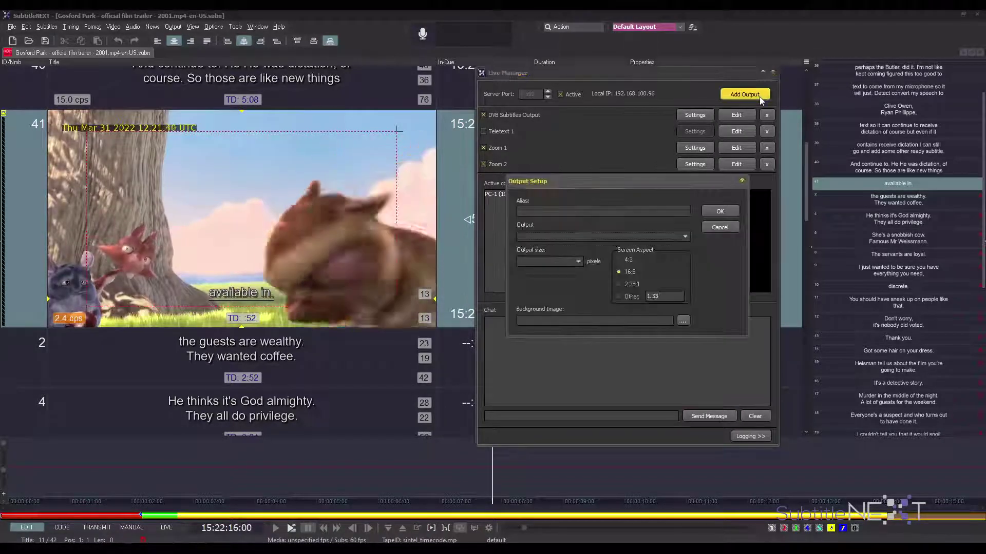
{"action": "left_click", "coordinate": [662, 237]}
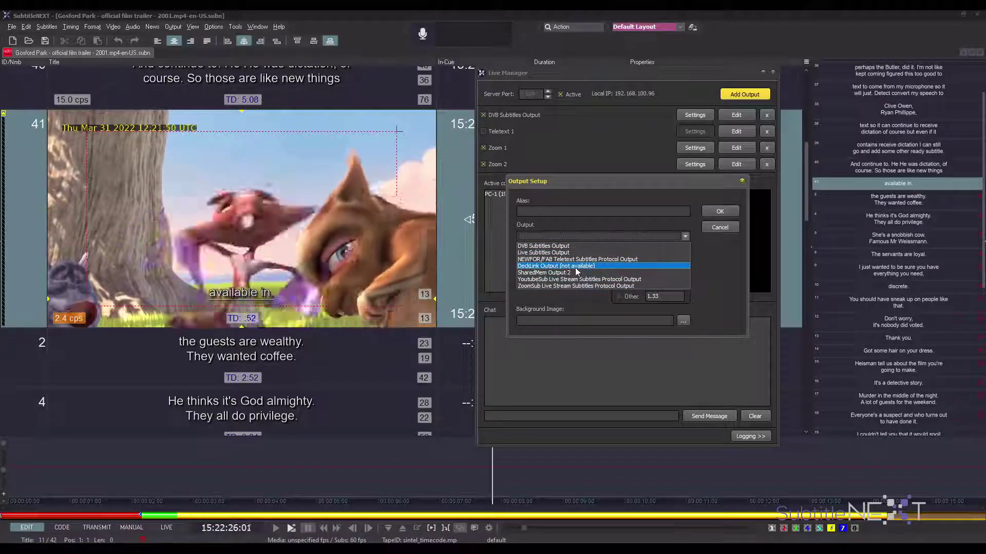
{"action": "left_click", "coordinate": [731, 273]}
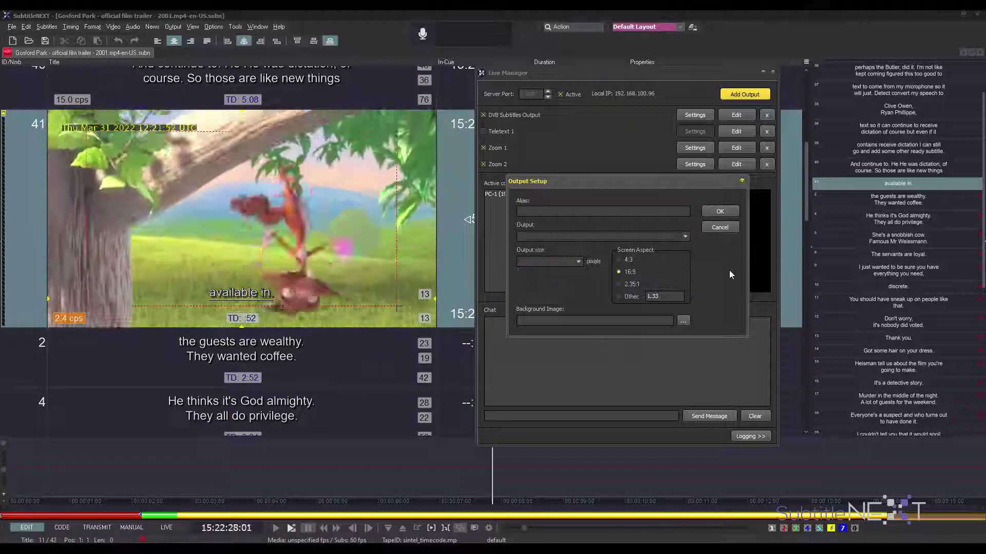
{"action": "left_click", "coordinate": [721, 228]}
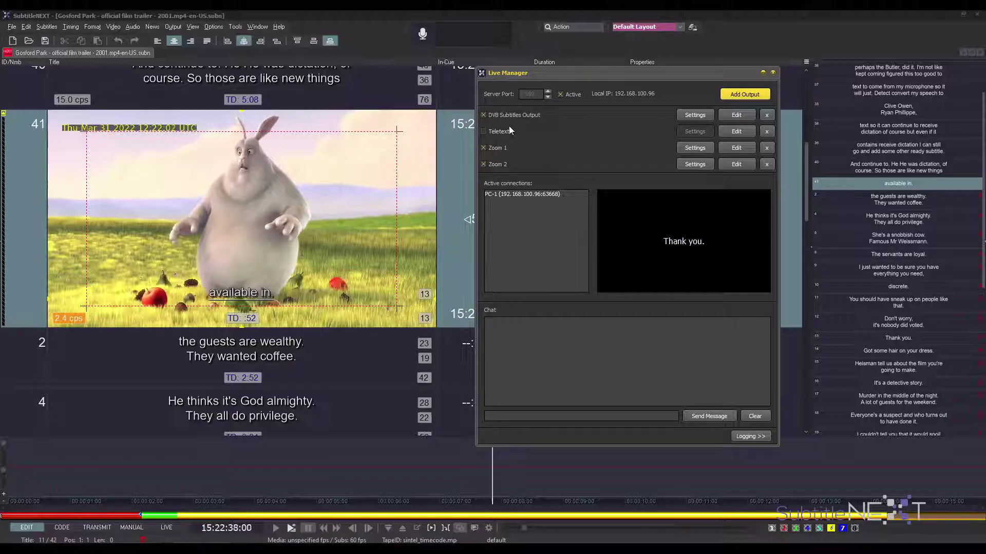
- Disable the Teletext 1 output and bring up Output > LiveOut Setup
{"action": "left_click", "coordinate": [483, 132]}
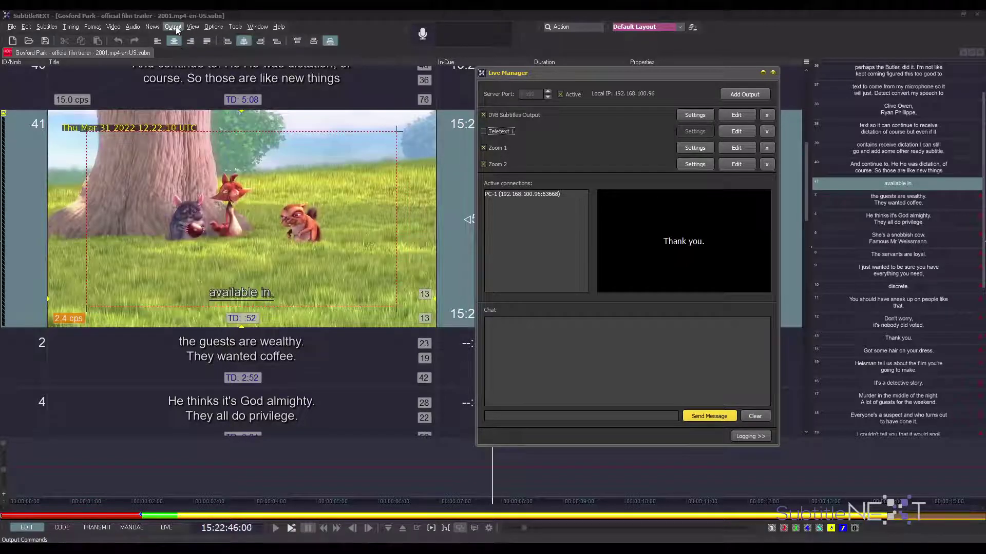
{"action": "left_click", "coordinate": [176, 26]}
{"action": "left_click", "coordinate": [198, 62]}
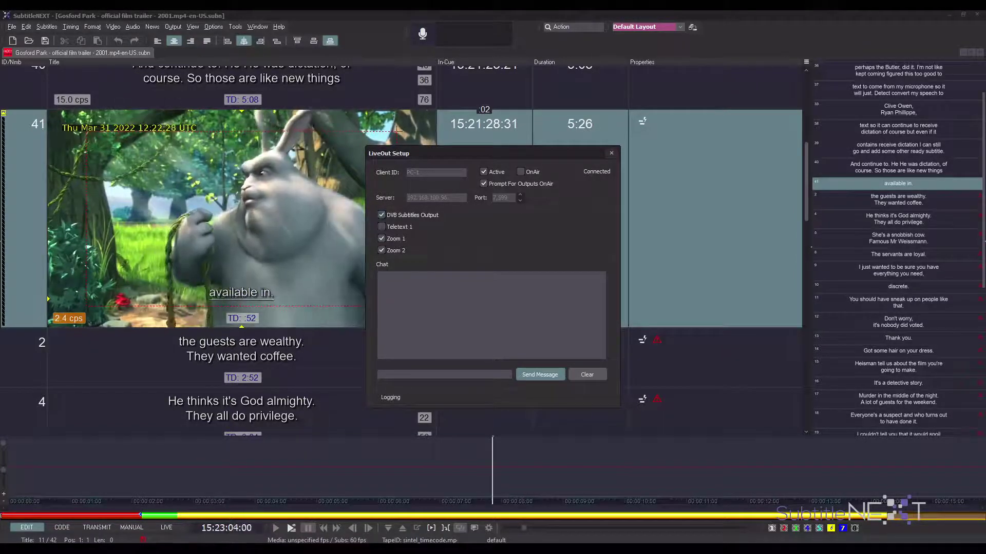
- Keep Zoom 1 enabled, toggle Prompt For Outputs OnAir, and close LiveOut Setup
{"action": "left_click", "coordinate": [392, 242]}
{"action": "left_click", "coordinate": [391, 243]}
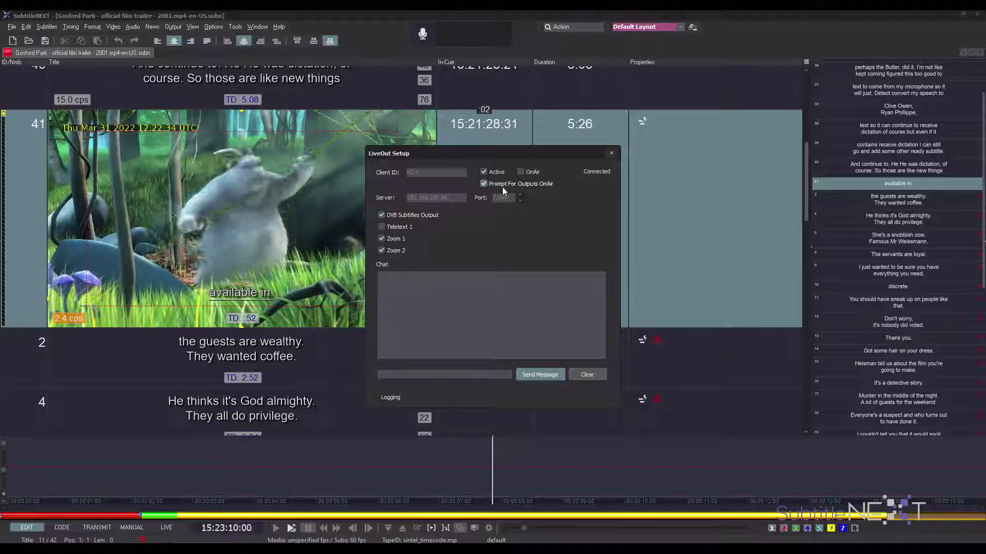
{"action": "left_click", "coordinate": [515, 185]}
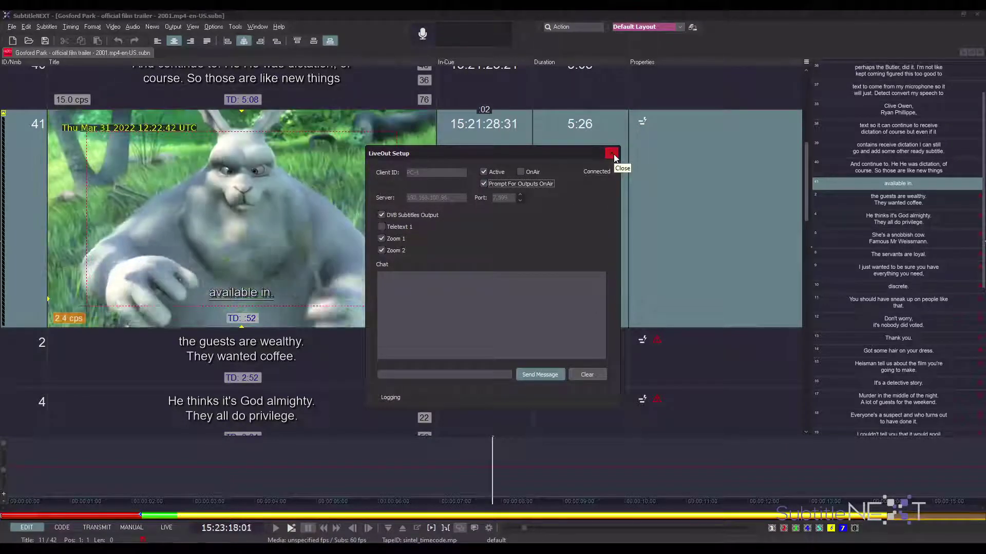
{"action": "left_click", "coordinate": [612, 154]}
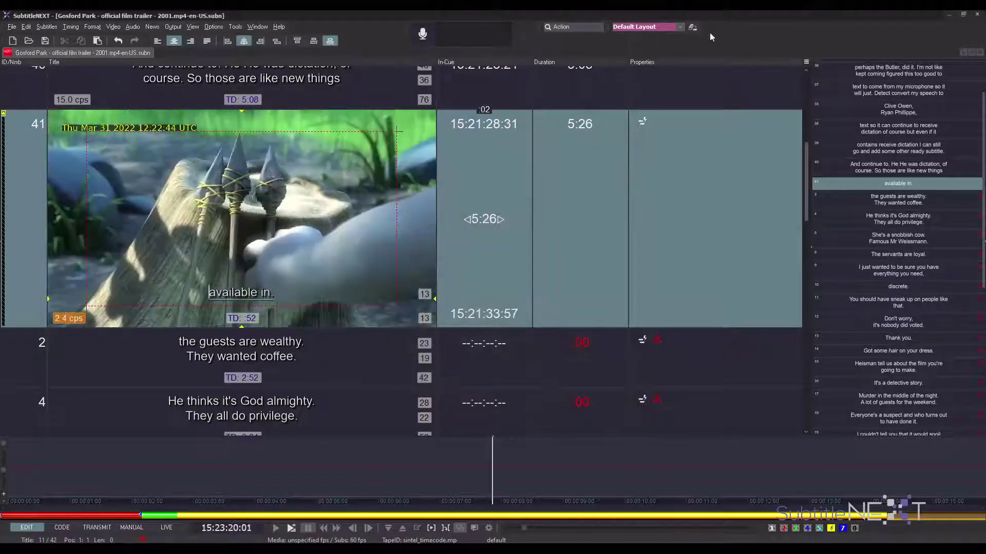
- Add the On Air indicator to the toolbar and press On Air to choose active outputs
{"action": "right_click", "coordinate": [761, 35]}
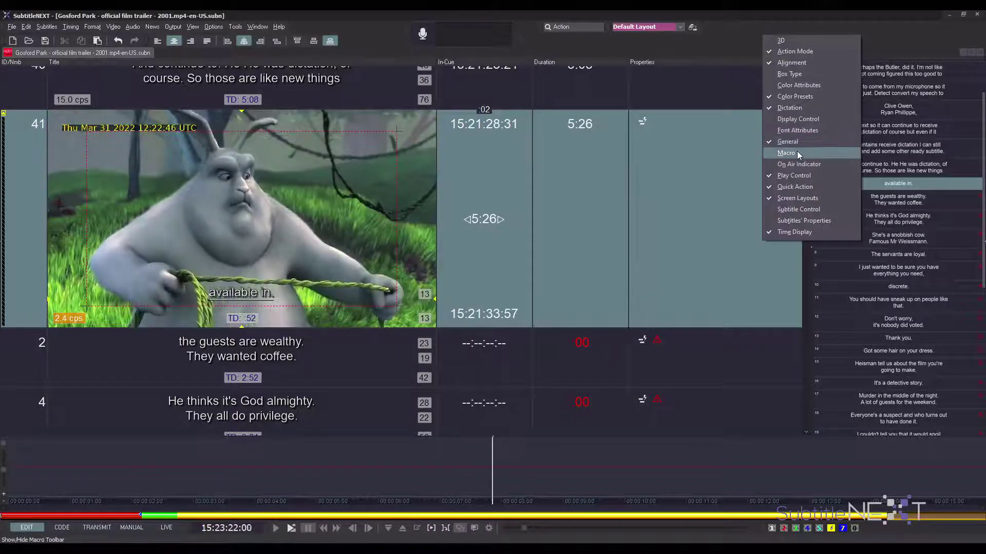
{"action": "left_click", "coordinate": [796, 164]}
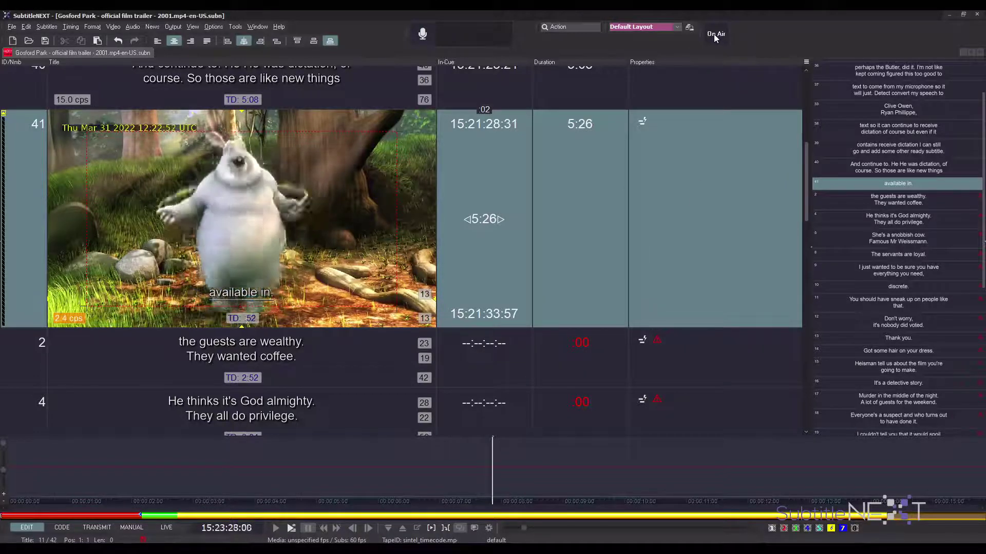
{"action": "left_click", "coordinate": [714, 34]}
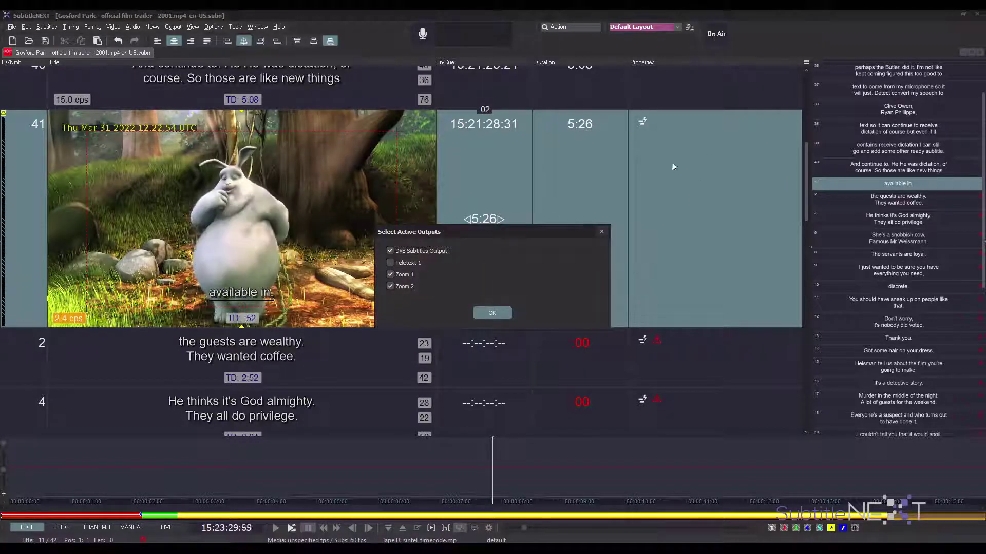
- Go on air through DVB and Zoom 2 only, stepping the live title between 41 and 2
{"action": "left_click", "coordinate": [390, 274]}
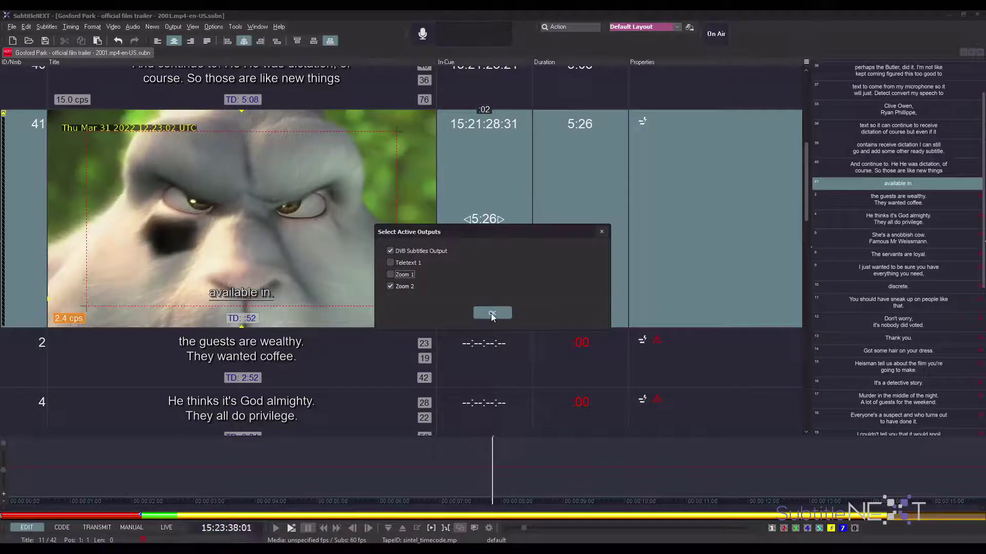
{"action": "left_click", "coordinate": [492, 313]}
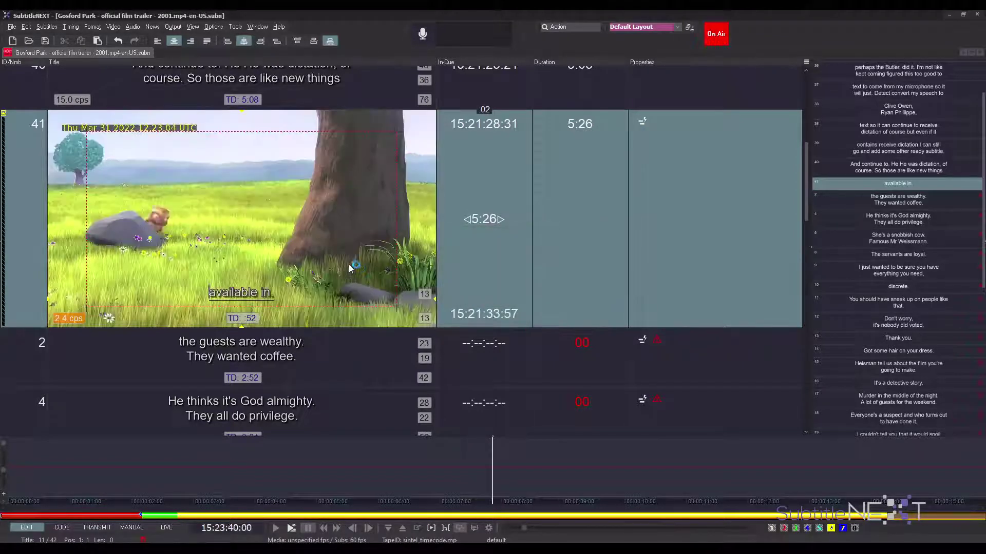
{"action": "key", "text": "Down"}
{"action": "key", "text": "Up"}
{"action": "key", "text": "Down"}
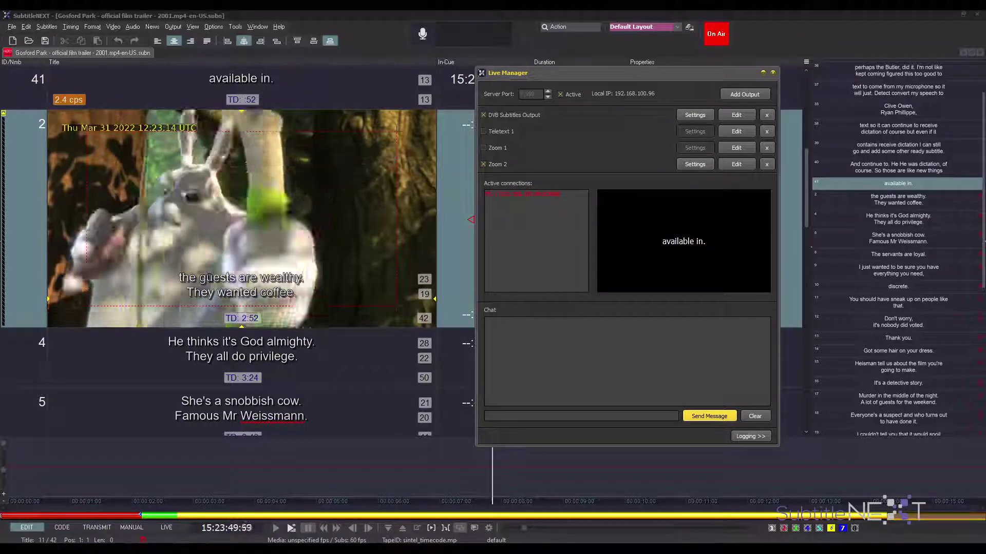
- Return to subtitle 2, stop broadcasting, and toggle the Live Manager open and closed with Ctrl+L
{"action": "left_click", "coordinate": [209, 281]}
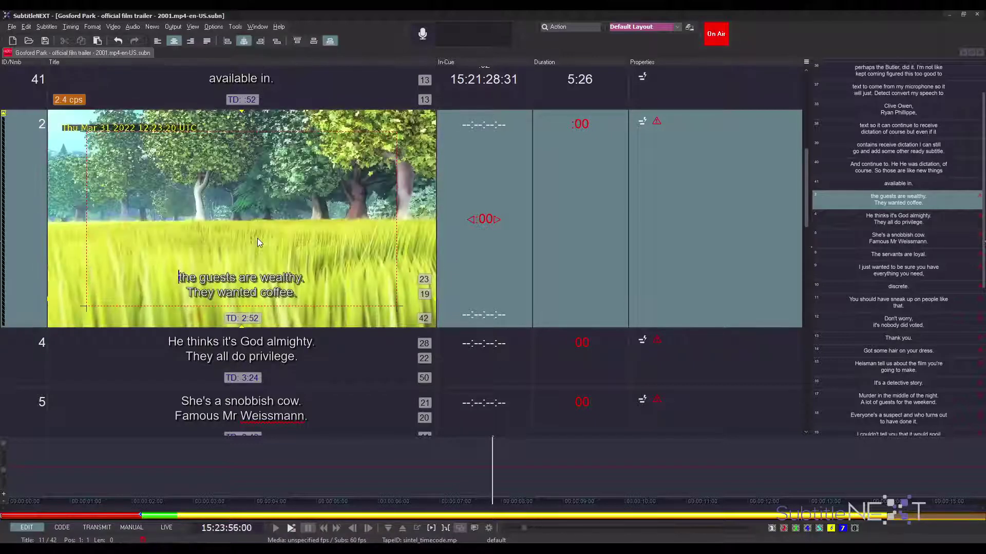
{"action": "left_click", "coordinate": [716, 42]}
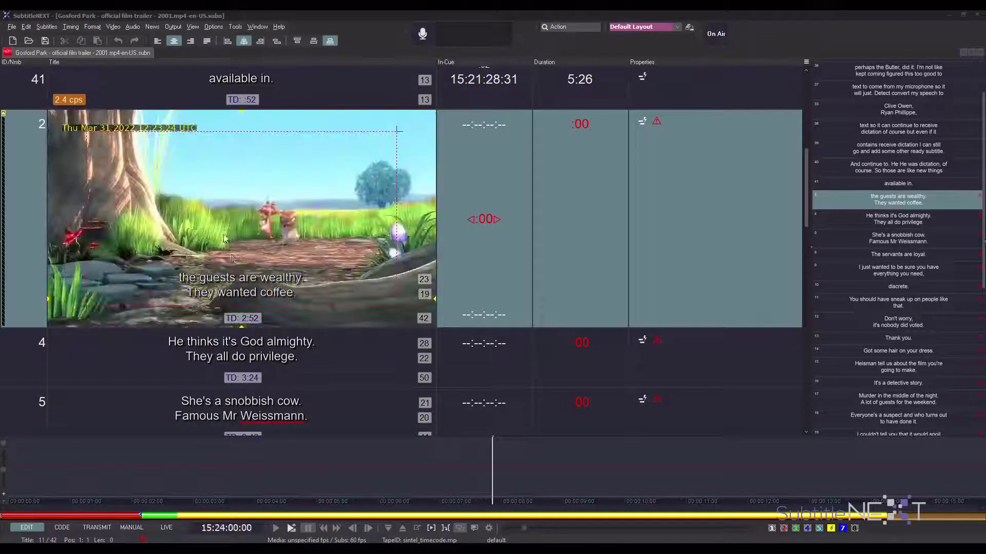
{"action": "key", "text": "ctrl+l"}
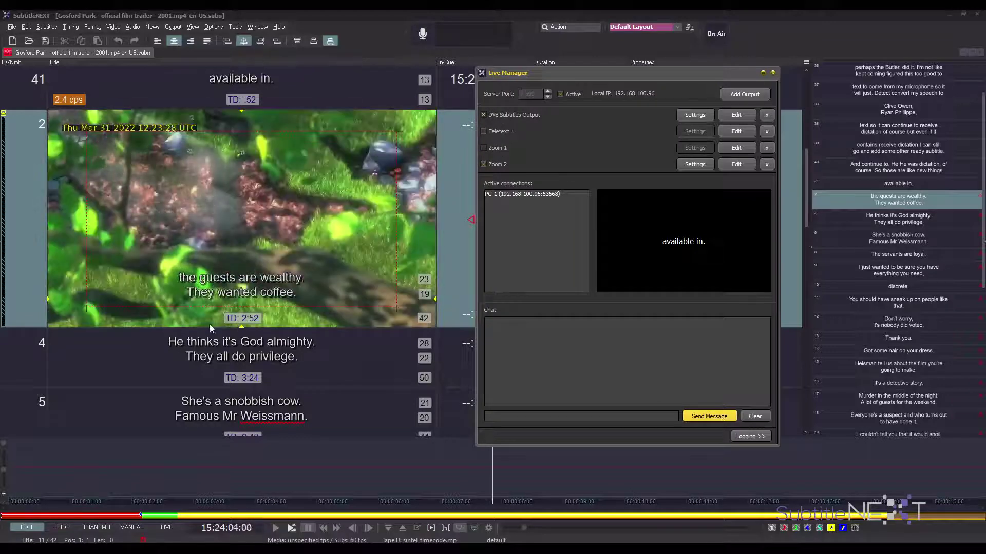
{"action": "key", "text": "ctrl+l"}
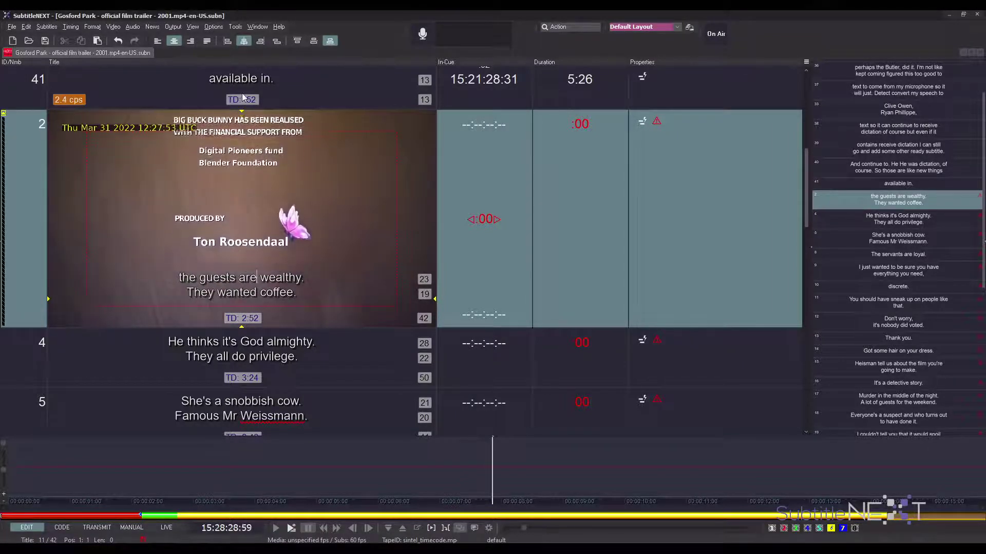
- Open Preferences on the Colors page and select the Wave Color element
{"action": "left_click", "coordinate": [211, 28]}
{"action": "left_click", "coordinate": [242, 130]}
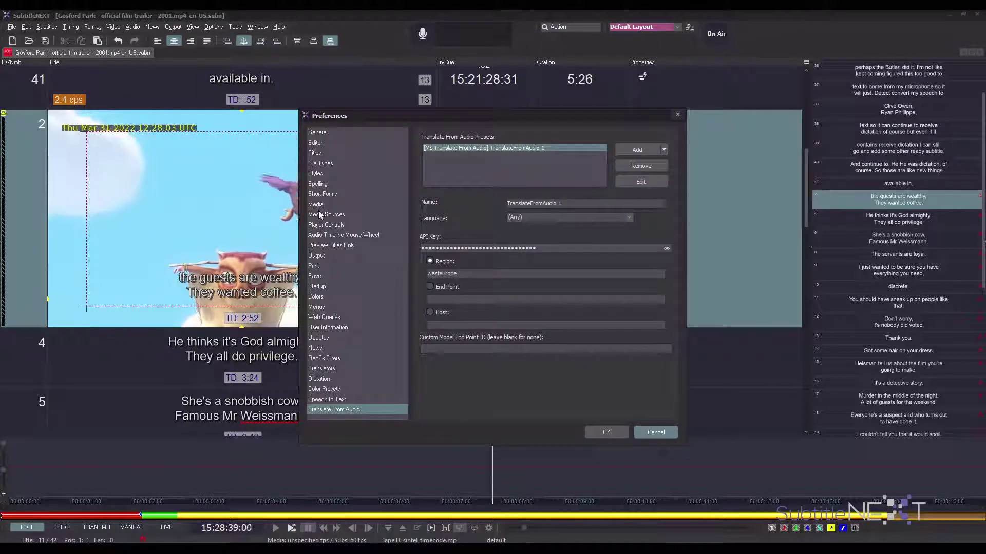
{"action": "left_click", "coordinate": [317, 297]}
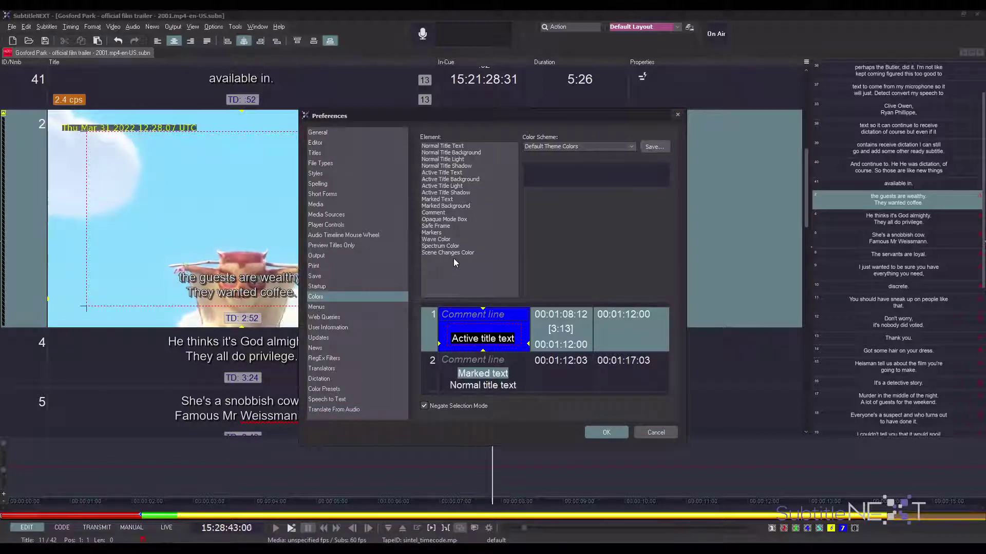
{"action": "left_click", "coordinate": [436, 241]}
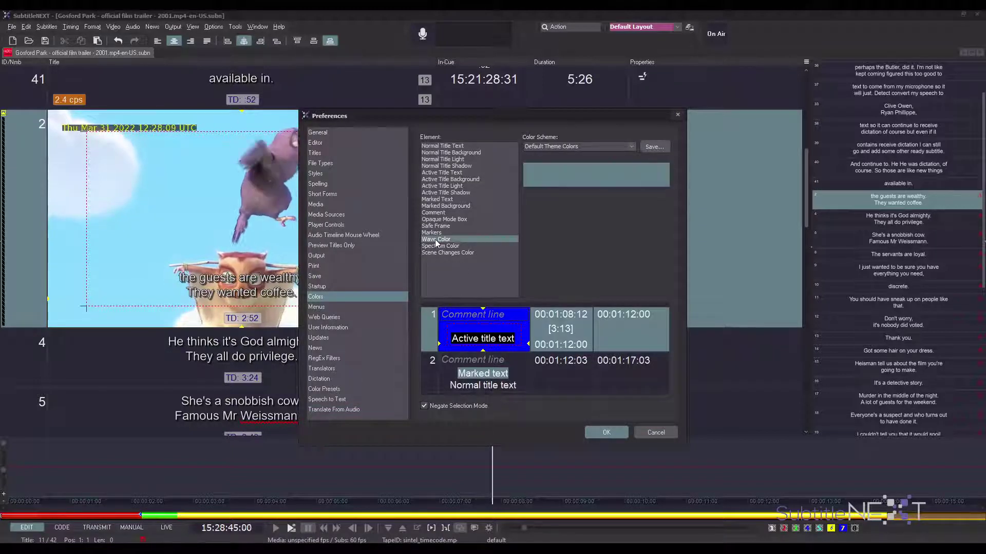
{"action": "left_click", "coordinate": [440, 246]}
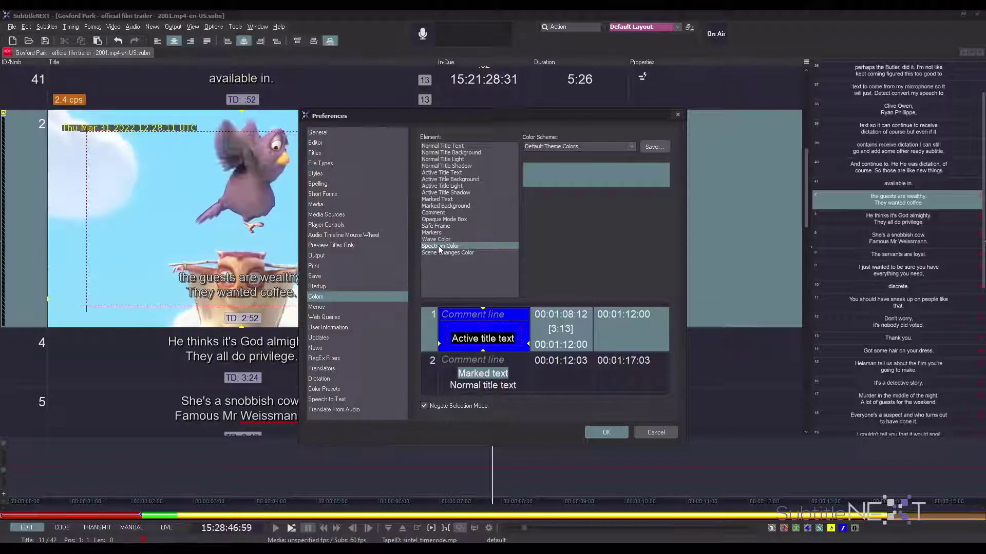
{"action": "left_click", "coordinate": [439, 233]}
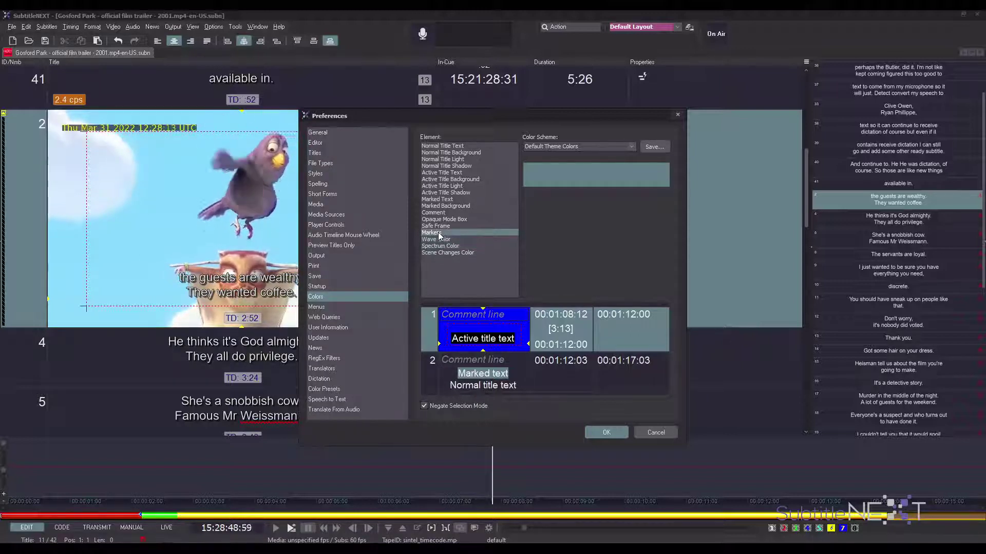
{"action": "left_click", "coordinate": [439, 240]}
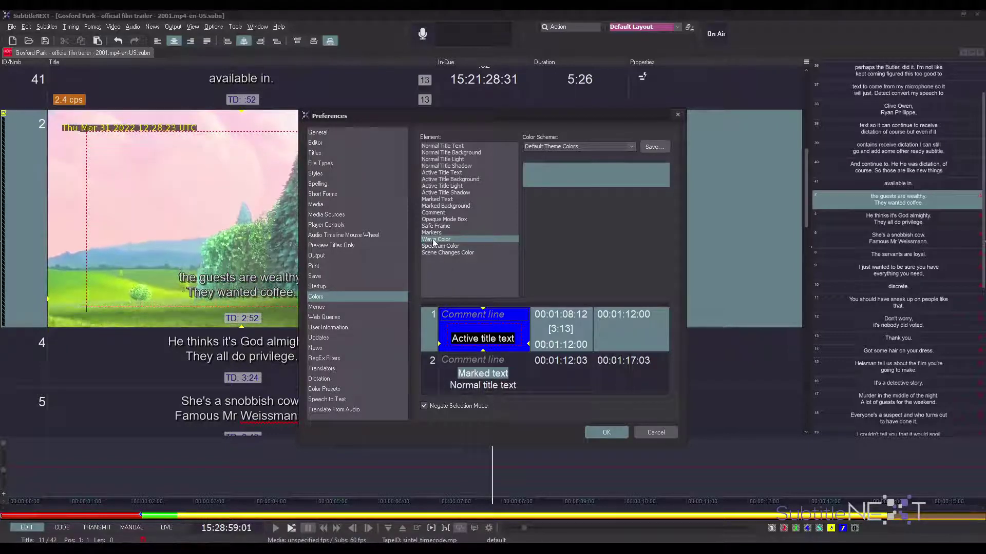
- Pick the dark purple basic colour (Red 128, Green 0, Blue 128) for Wave Color and confirm Preferences
{"action": "left_click", "coordinate": [595, 185]}
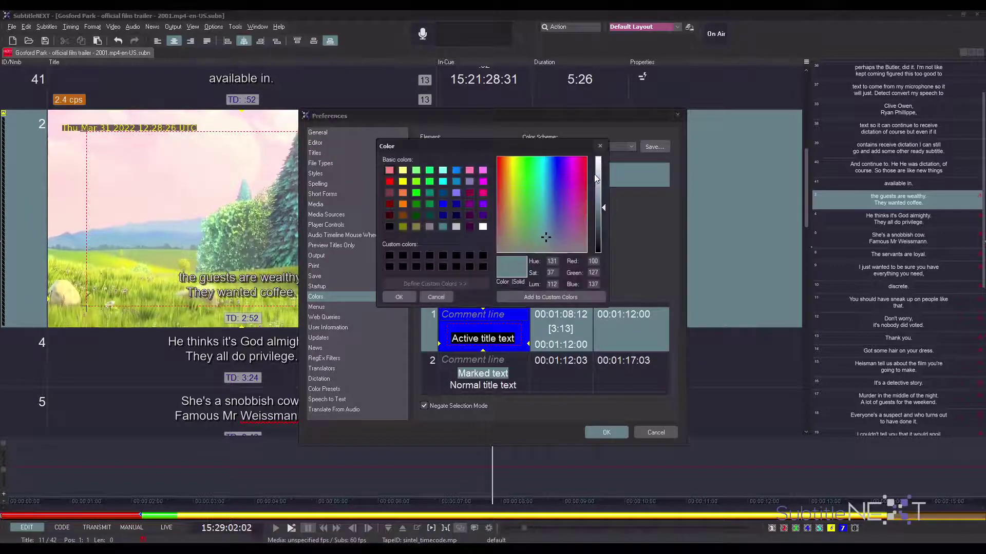
{"action": "left_click", "coordinate": [469, 204]}
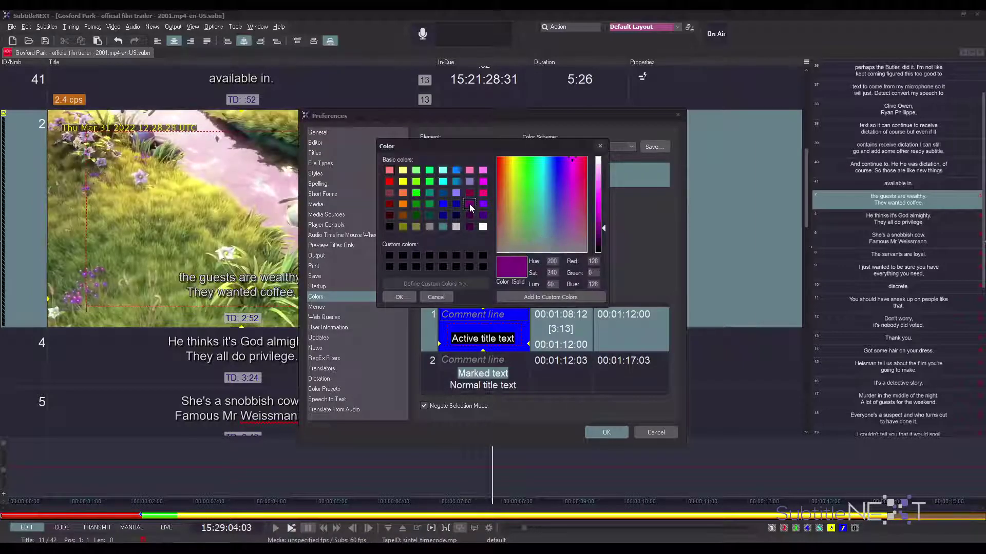
{"action": "left_click", "coordinate": [399, 296]}
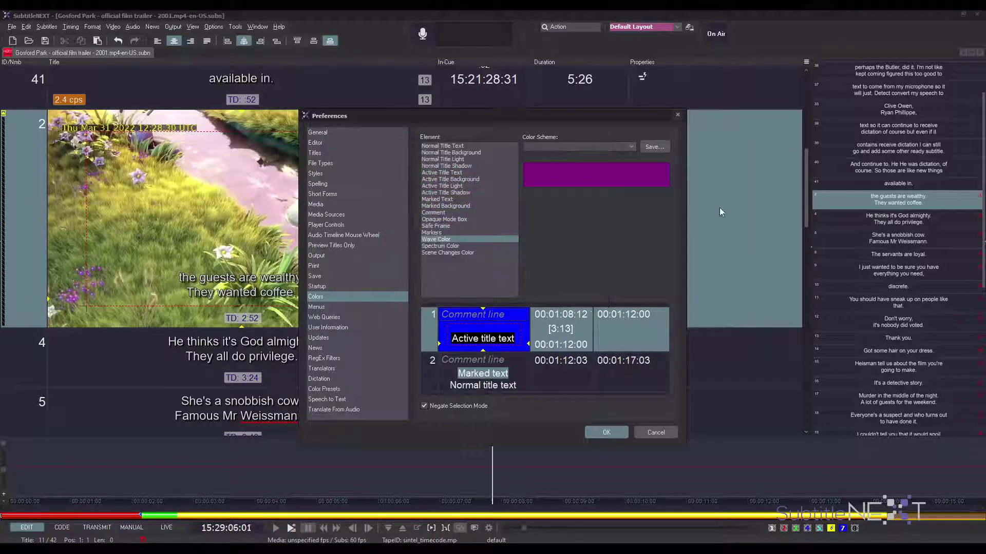
{"action": "left_click", "coordinate": [599, 434]}
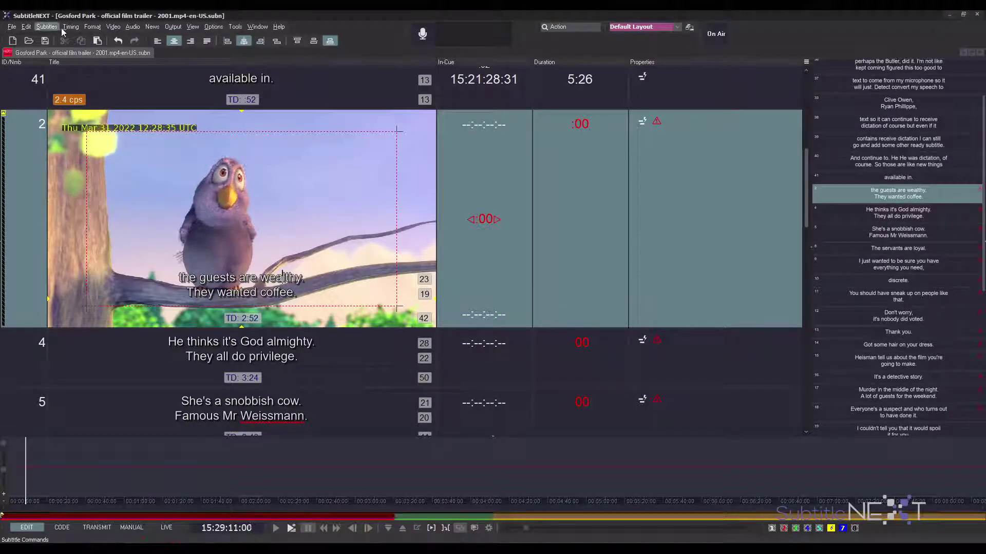
- Reopen sintel_timecode.mp4 from the file history, decline the frame-rate change, and jump to about 06:14
{"action": "left_click", "coordinate": [112, 27]}
{"action": "left_click", "coordinate": [126, 38]}
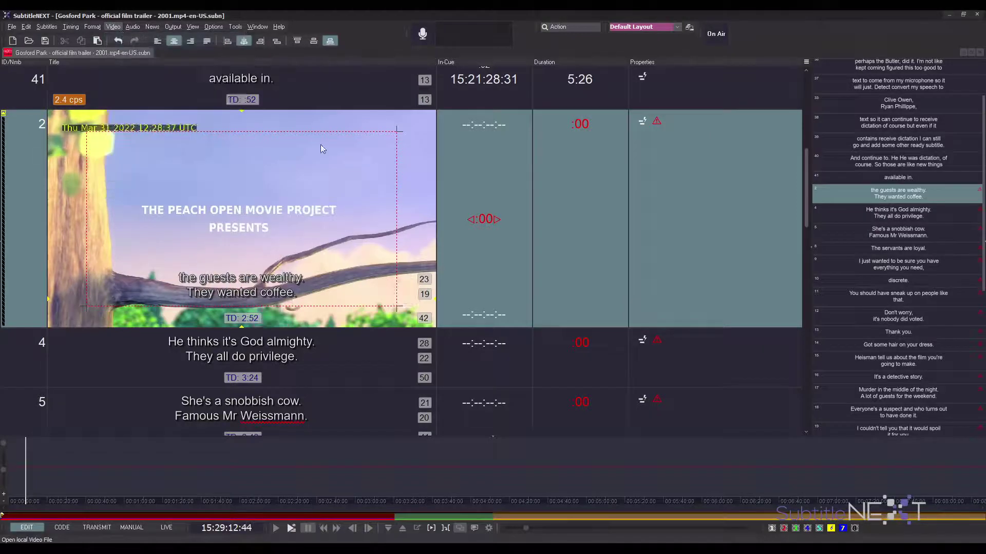
{"action": "left_click", "coordinate": [467, 301]}
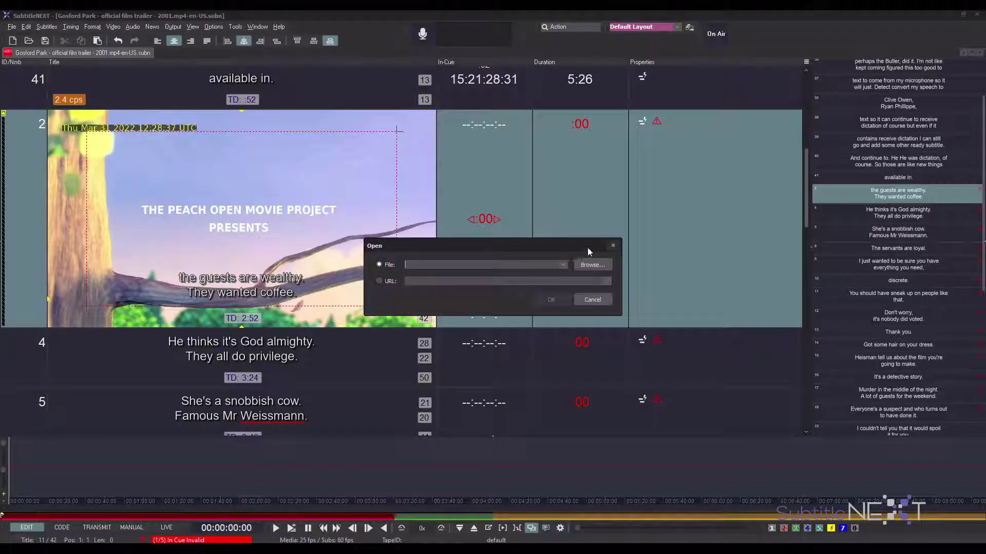
{"action": "left_click", "coordinate": [563, 264]}
{"action": "left_click", "coordinate": [513, 269]}
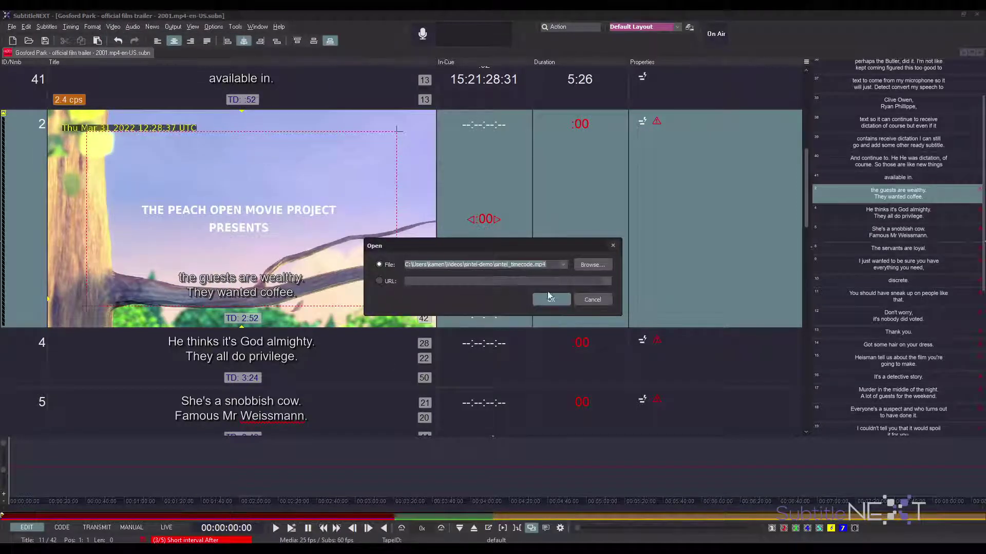
{"action": "left_click", "coordinate": [566, 298]}
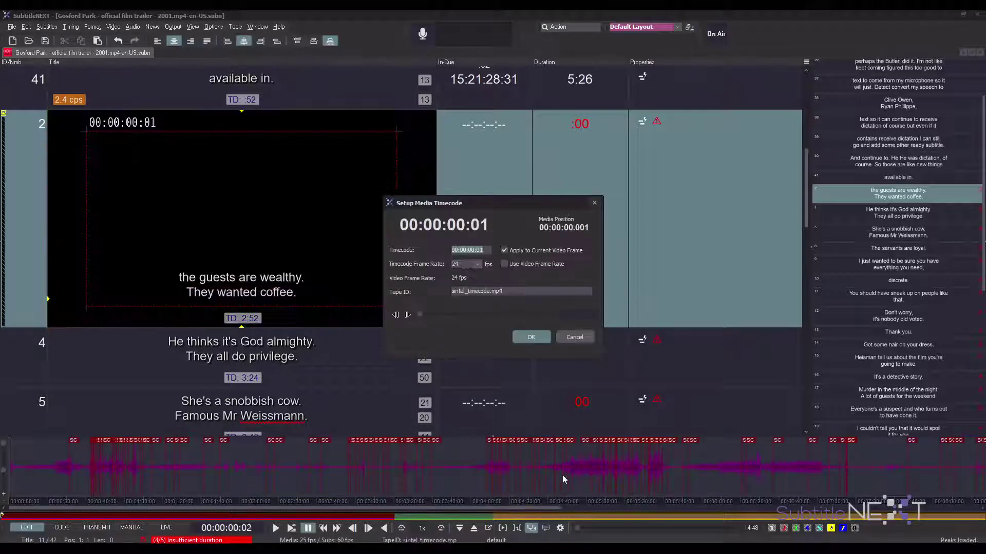
{"action": "left_click", "coordinate": [578, 336]}
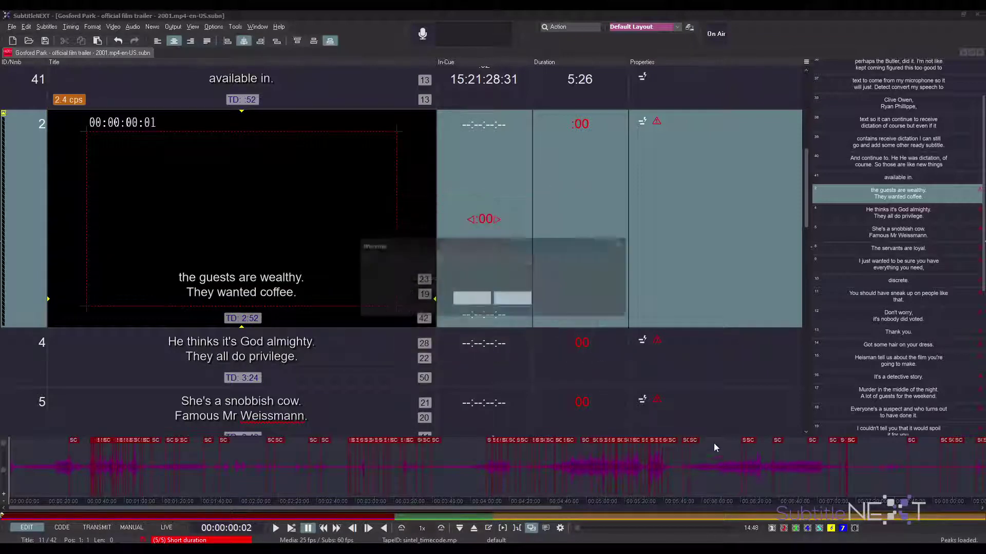
{"action": "left_click", "coordinate": [512, 299]}
{"action": "left_click", "coordinate": [728, 454]}
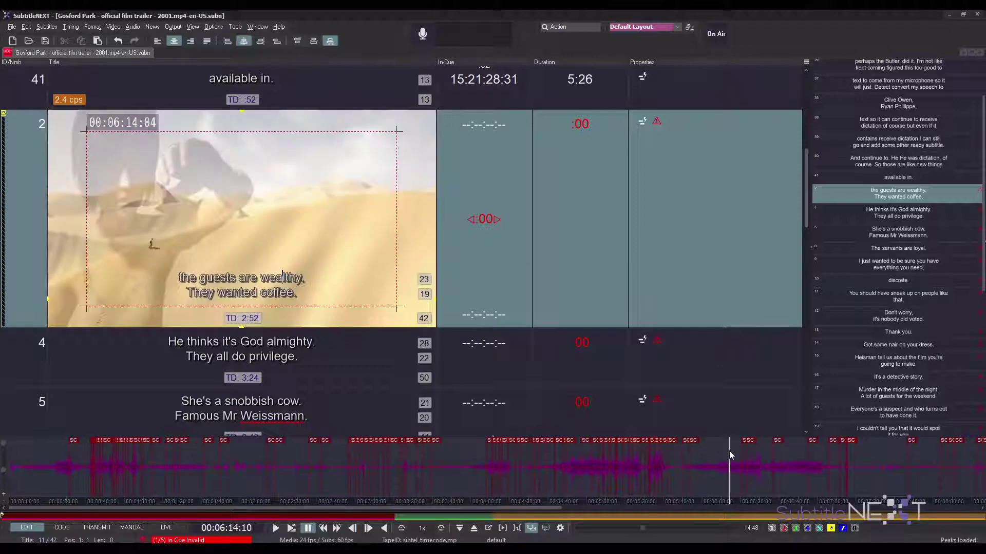
{"action": "scroll", "coordinate": [729, 453], "scroll_direction": "up", "scroll_amount": 4}
{"action": "scroll", "coordinate": [729, 455], "scroll_direction": "down", "scroll_amount": 3}
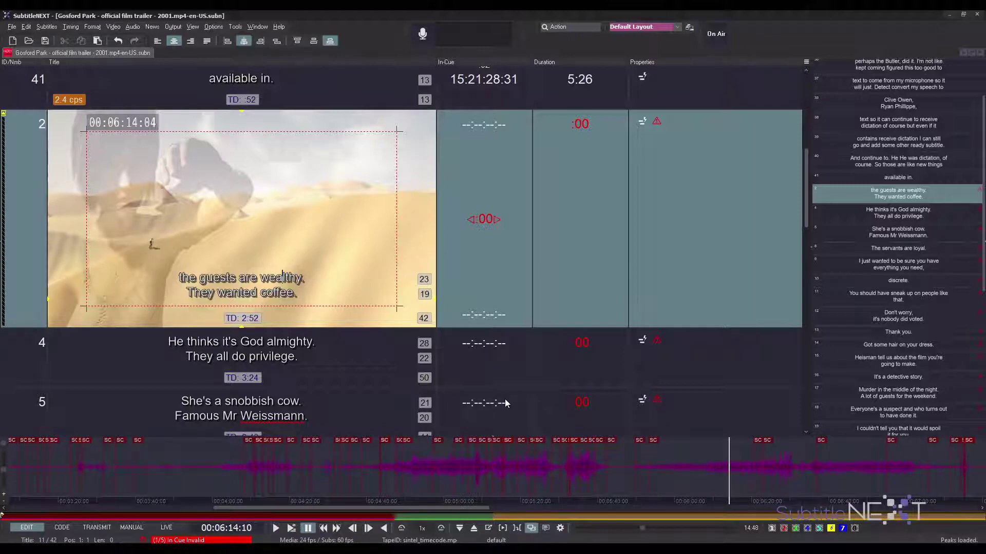